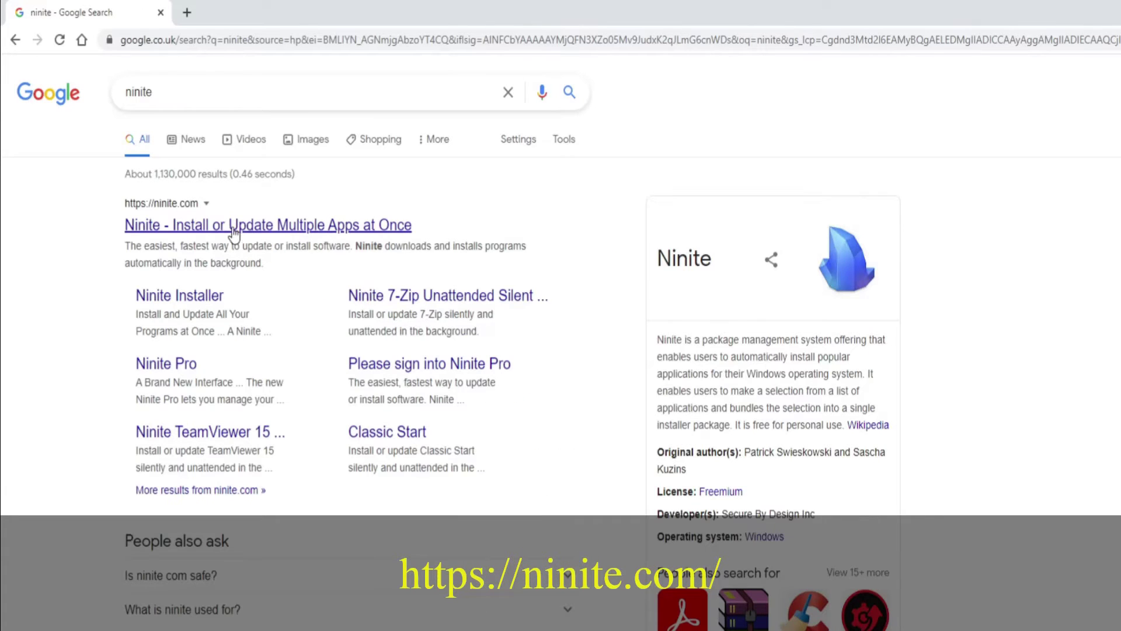
# - Open the Ninite website and choose Firefox, FileZilla, Notepad++, Zoom and Thunderbird for the installer
pyautogui.click(229, 228)
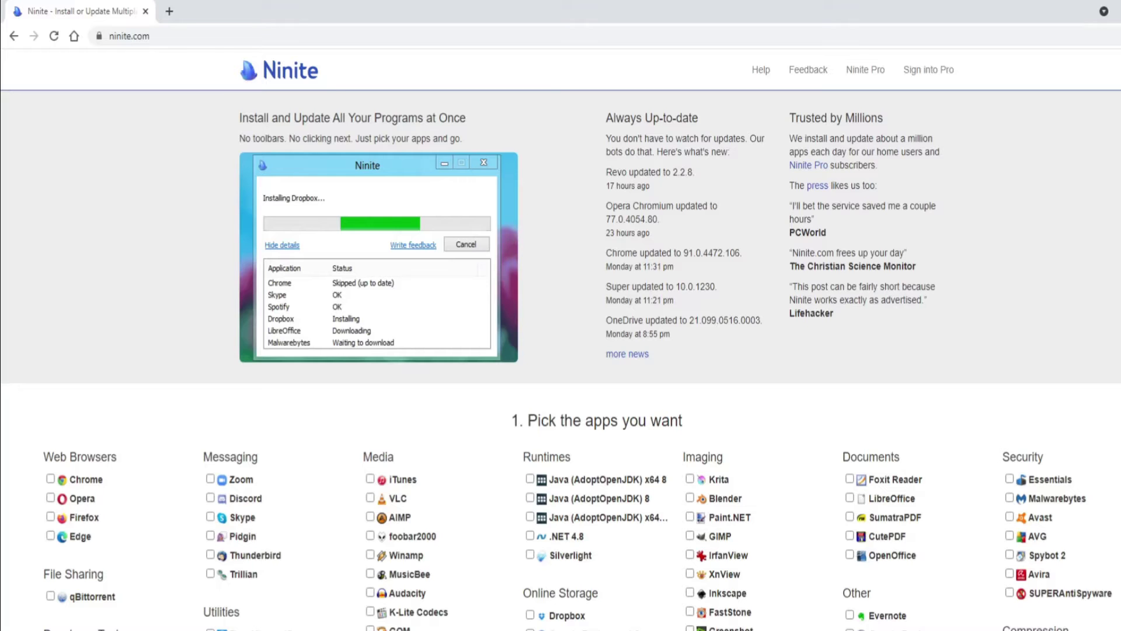
pyautogui.scroll(-6, 208, 208)
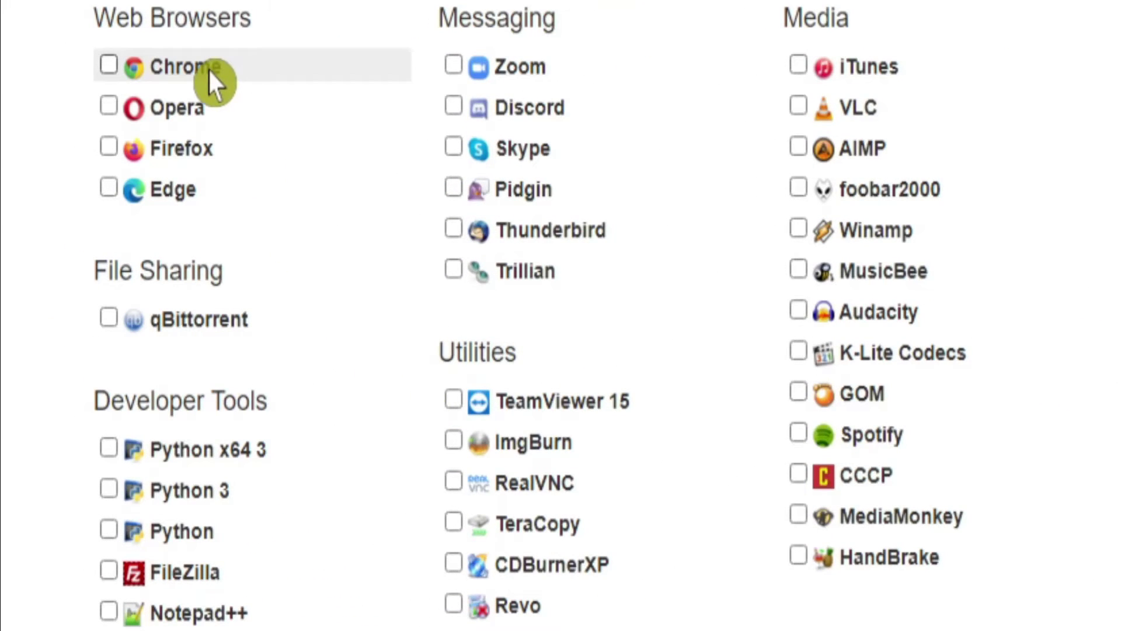
pyautogui.click(121, 153)
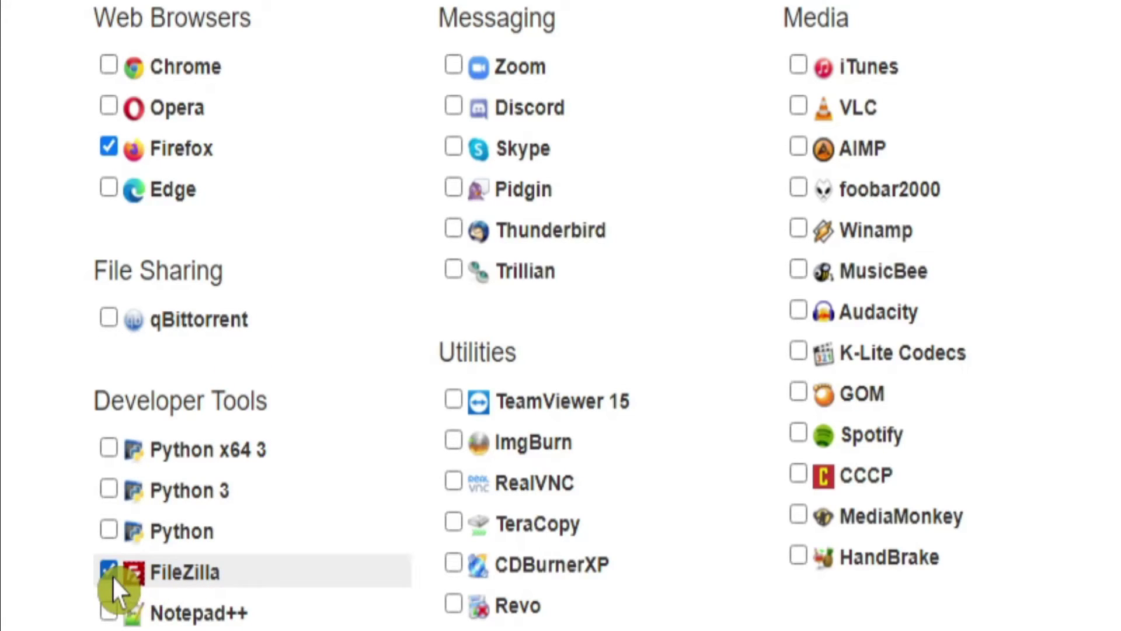
pyautogui.click(114, 619)
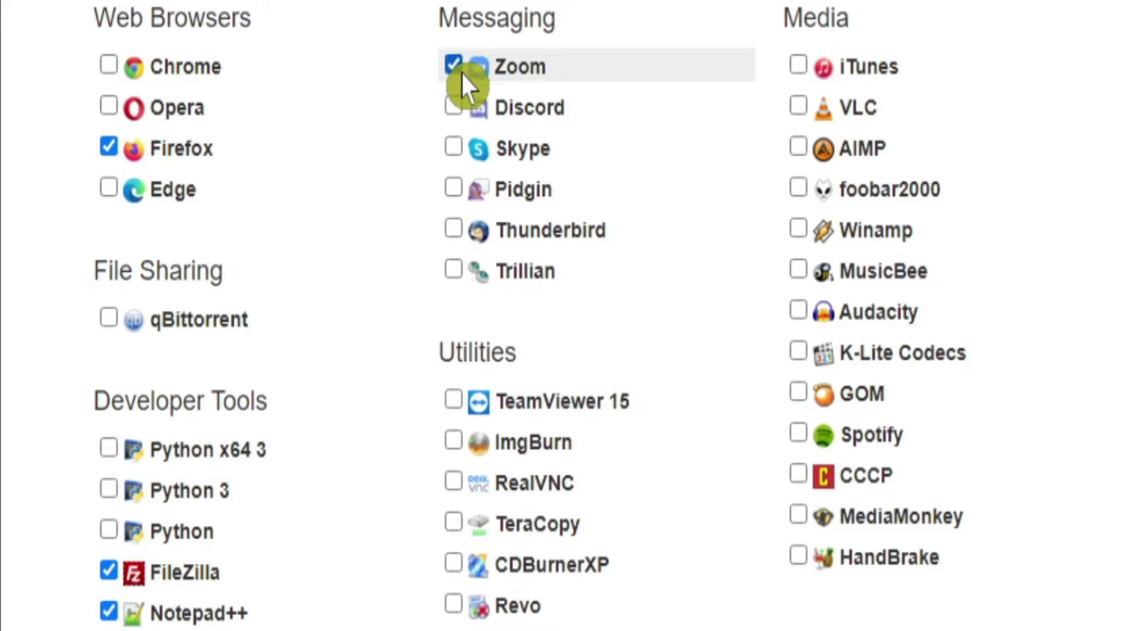
pyautogui.click(454, 229)
# - Add the utilities Revo and WinDirStat and the media apps VLC, Audacity and HandBrake to the selection
pyautogui.scroll(-1, 425, 289)
pyautogui.scroll(-2, 474, 459)
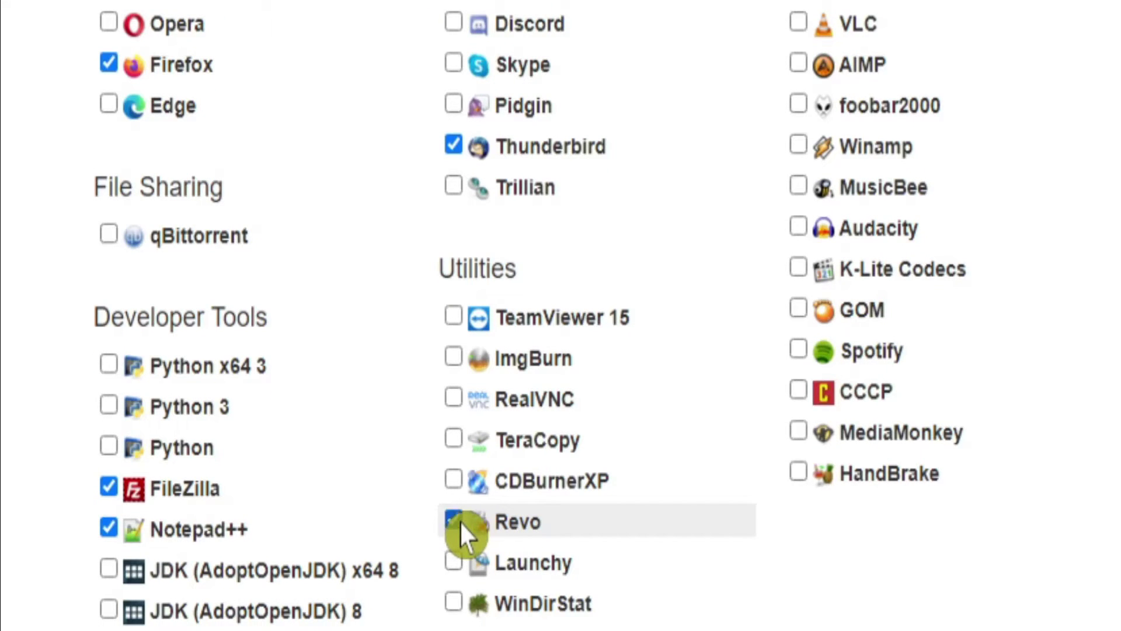
pyautogui.click(454, 605)
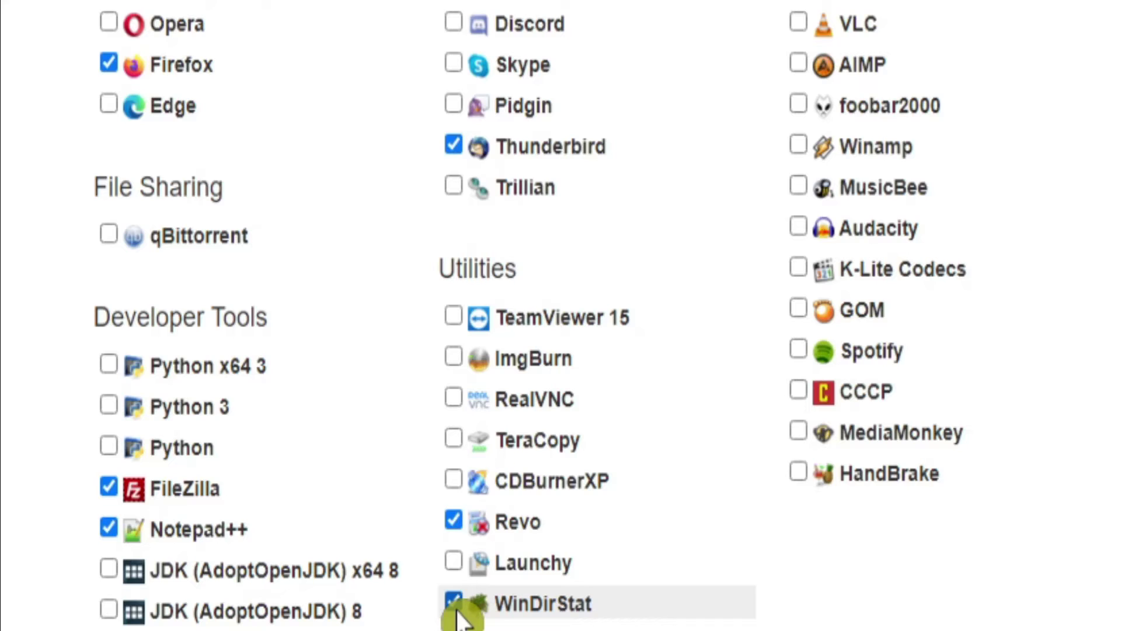
pyautogui.click(800, 25)
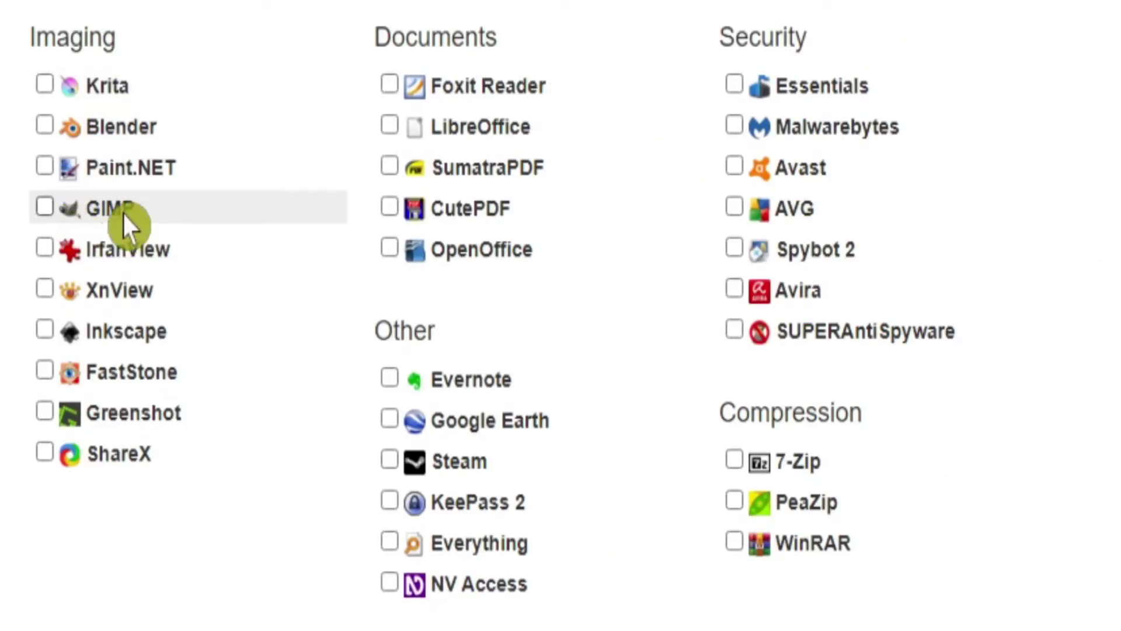
# - Add GIMP, IrfanView, LibreOffice, SumatraPDF, Everything, Malwarebytes and 7-Zip to the selection
pyautogui.click(46, 210)
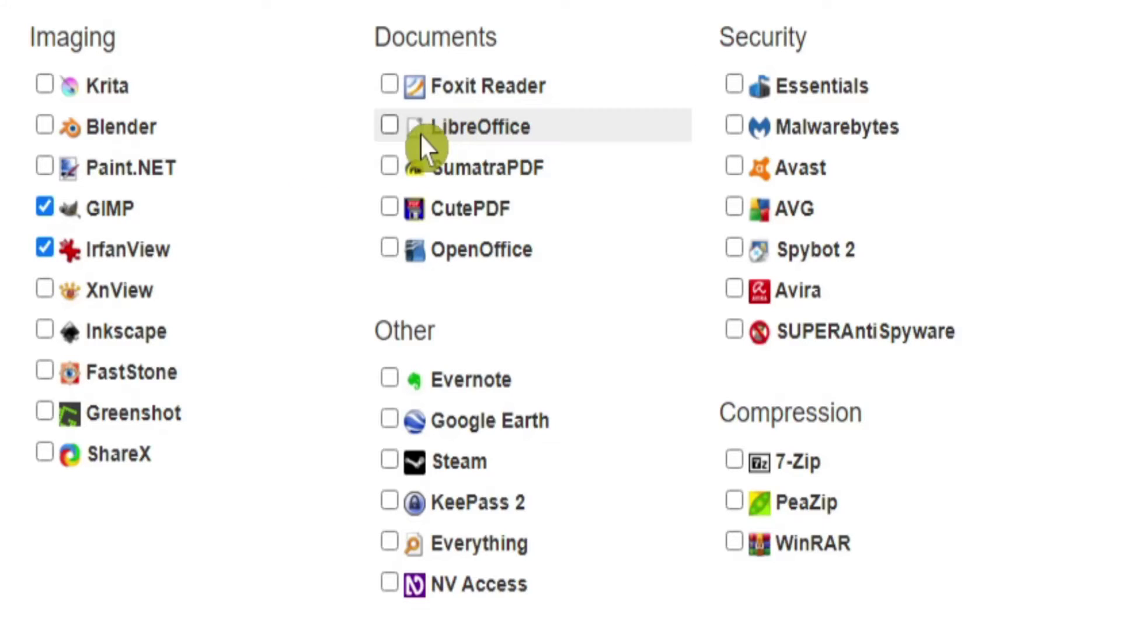
pyautogui.click(390, 167)
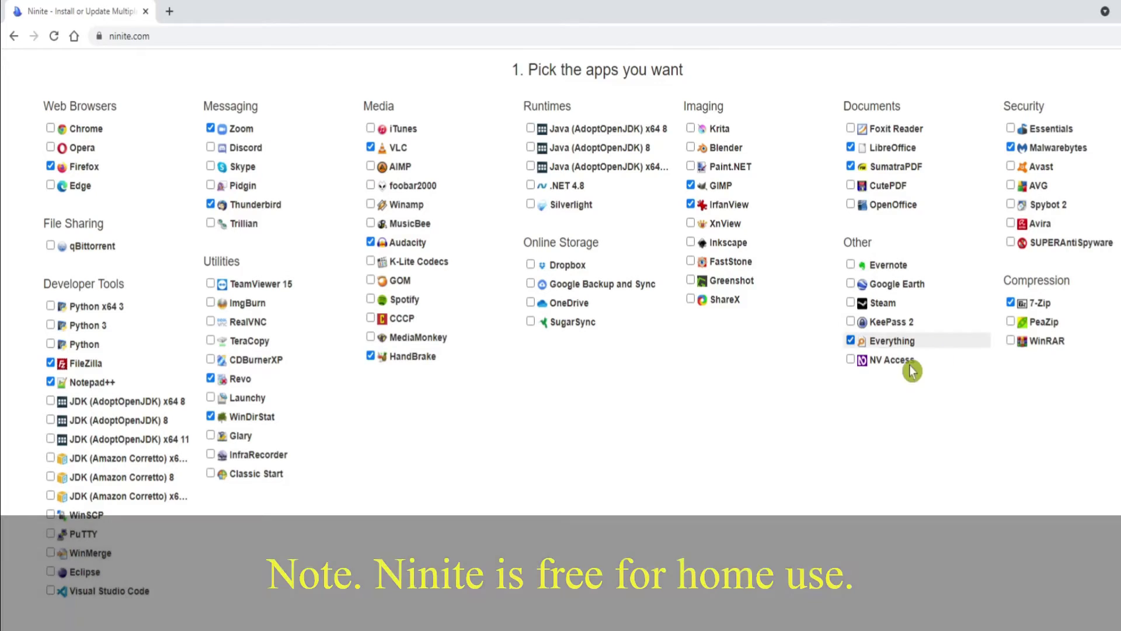
# - Download the custom Ninite installer to the Downloads folder and close the browser
pyautogui.scroll(-6, 615, 516)
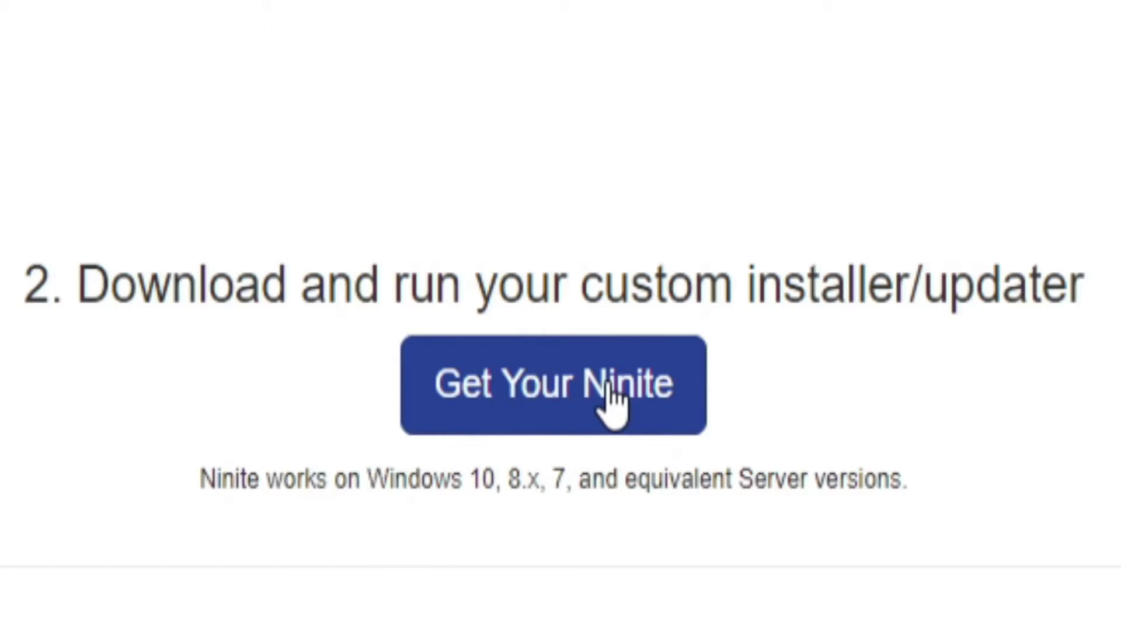
pyautogui.click(579, 392)
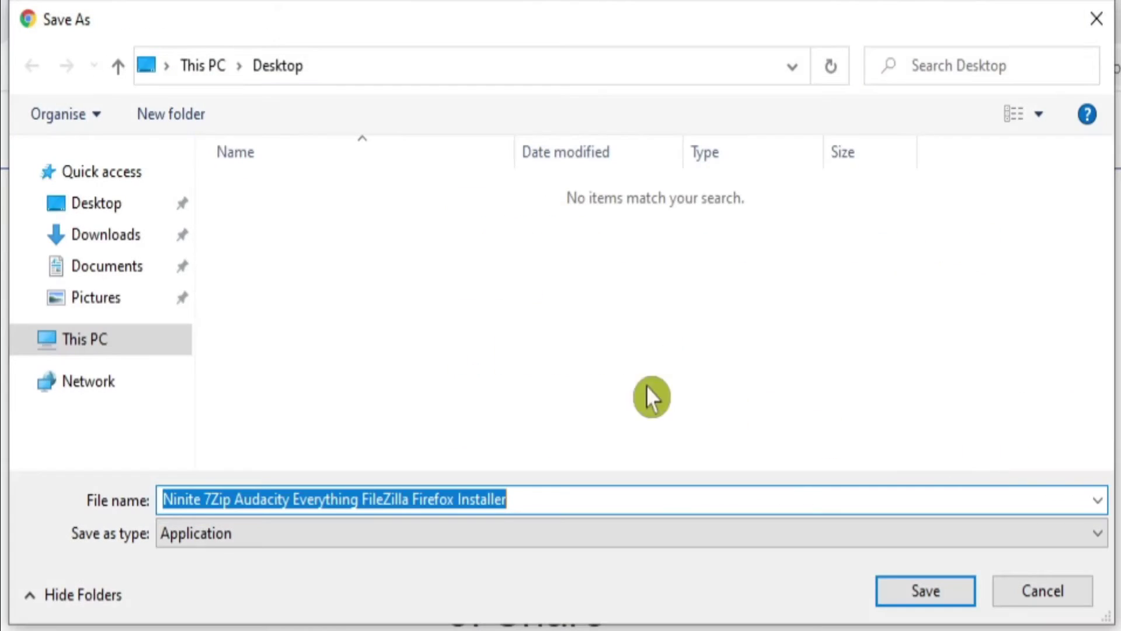
pyautogui.click(99, 234)
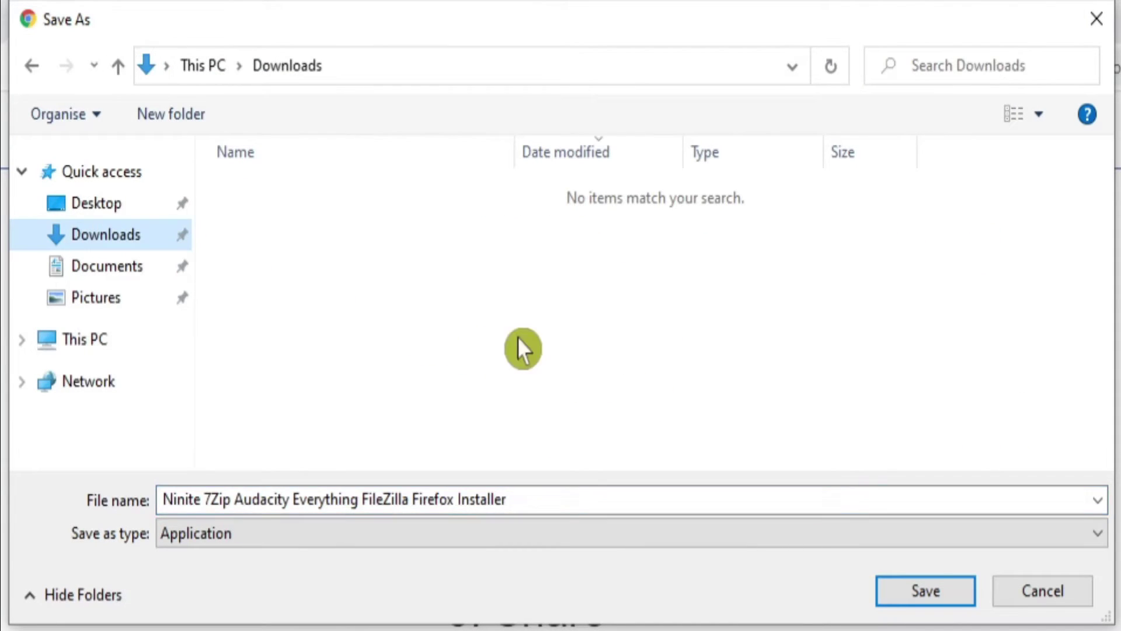
pyautogui.click(924, 590)
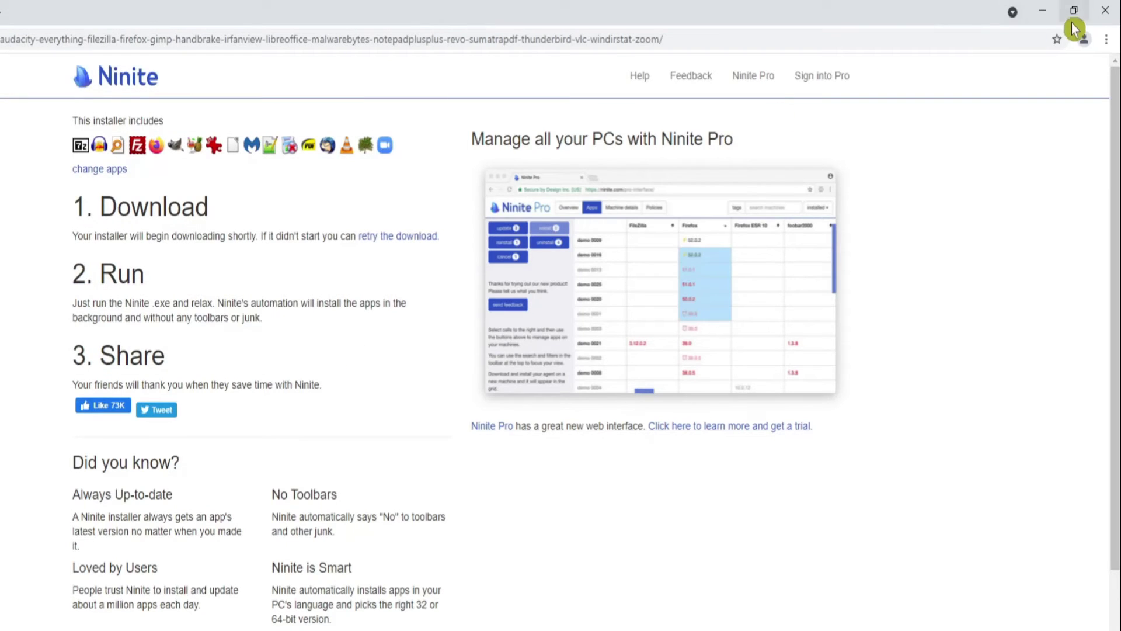
pyautogui.click(1106, 10)
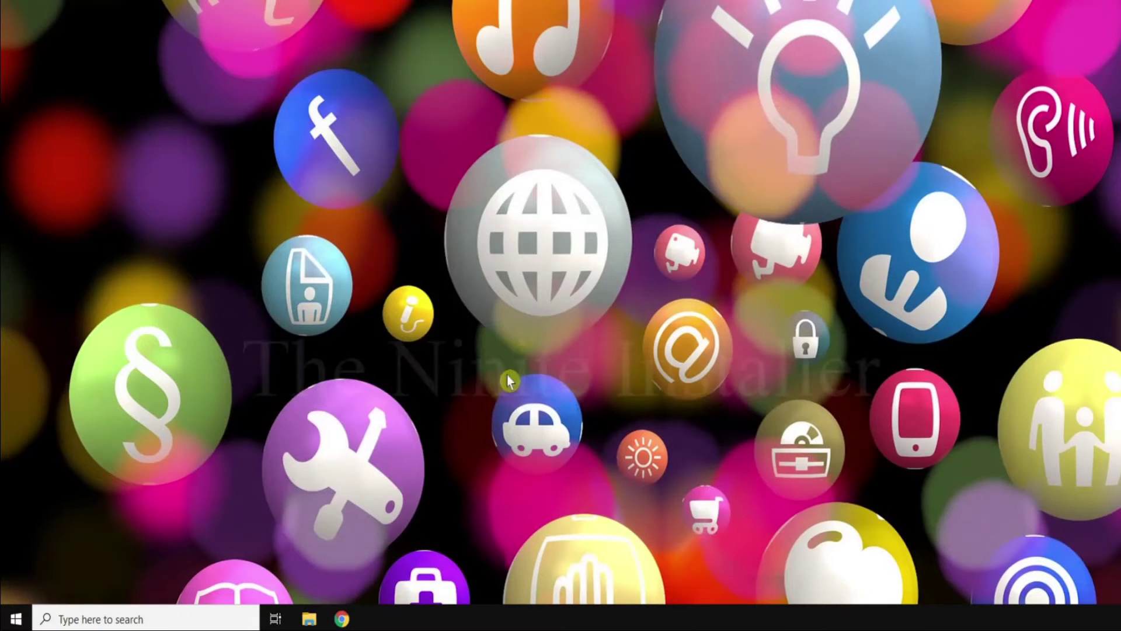
# - Run the Ninite installer from the Downloads folder in File Explorer and allow it to make changes to the device
pyautogui.click(309, 620)
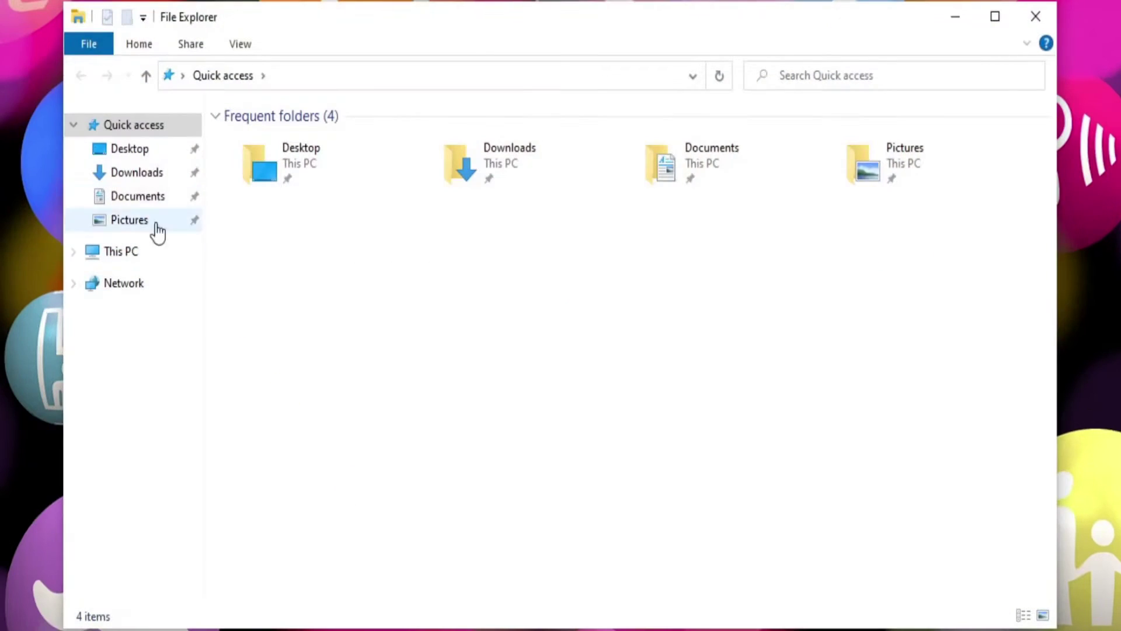
pyautogui.click(137, 172)
pyautogui.doubleClick(282, 166)
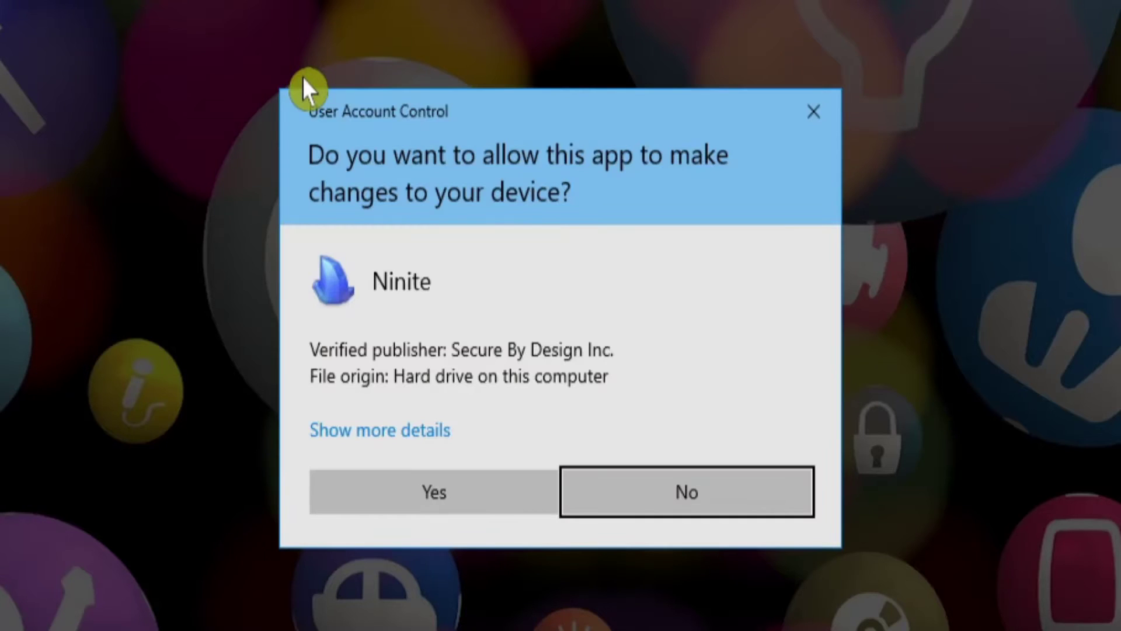
pyautogui.click(425, 493)
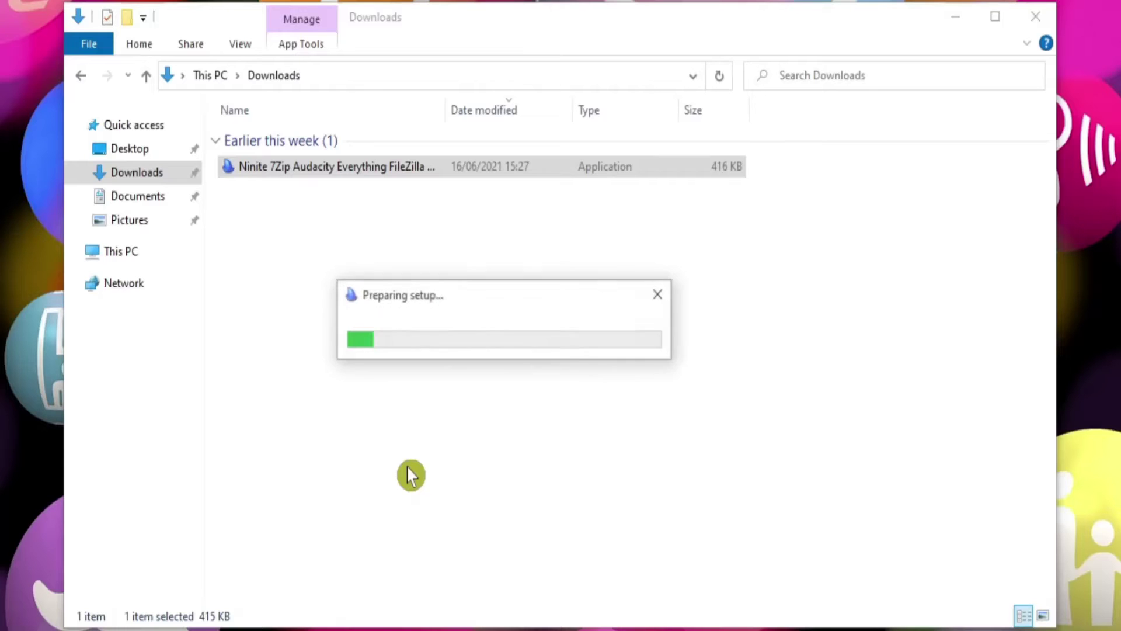
# - Show the installation details, then close the finished installer and File Explorer
pyautogui.click(295, 270)
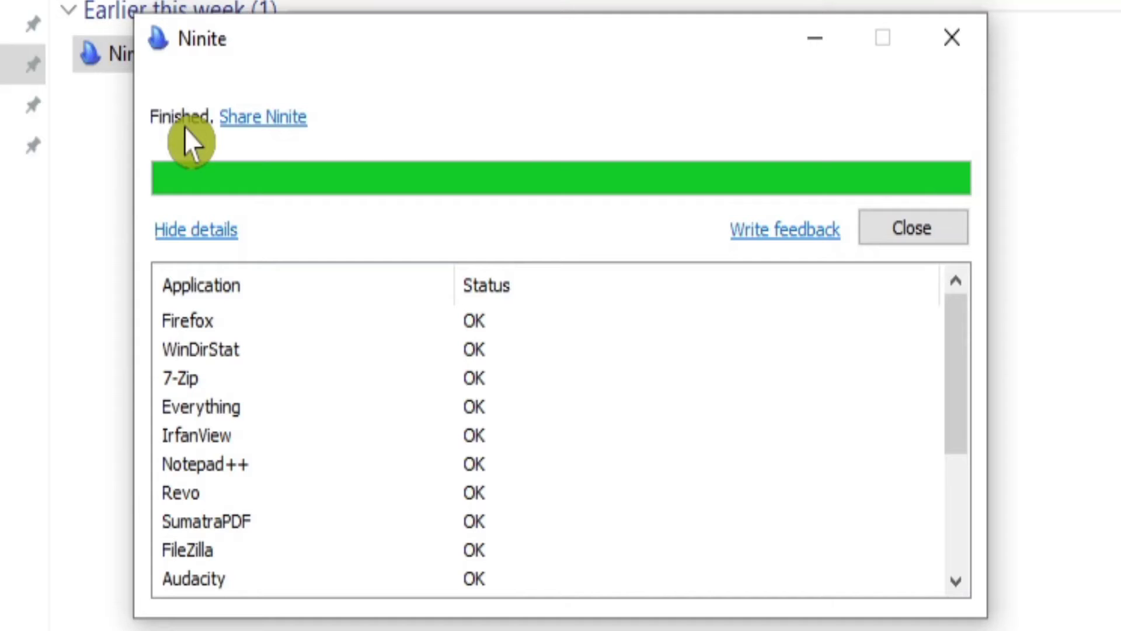
pyautogui.click(947, 40)
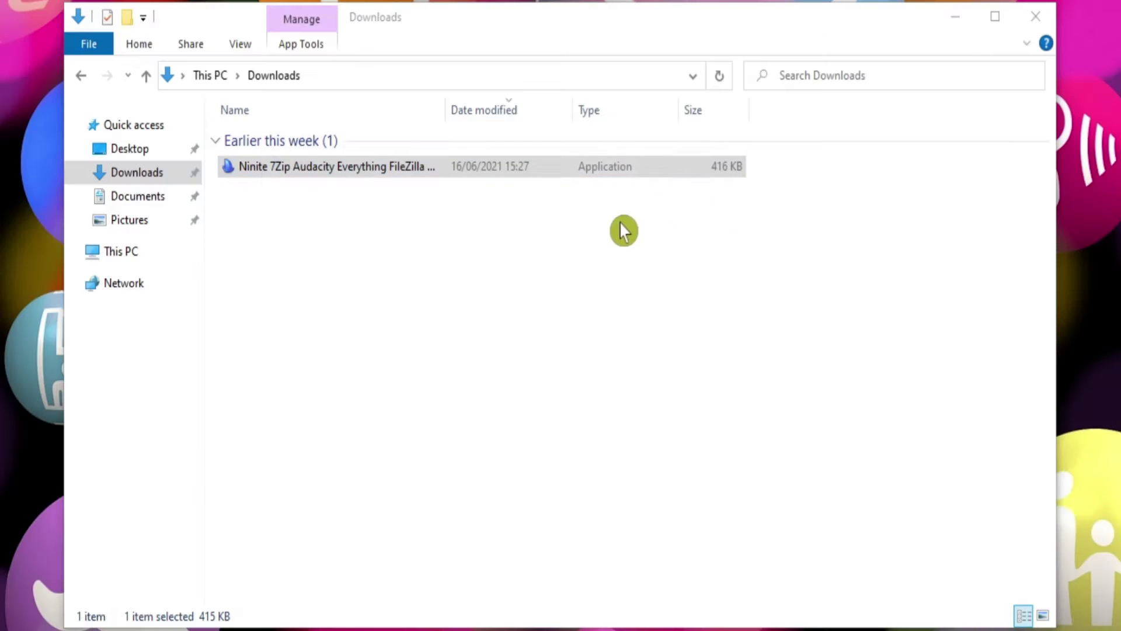
pyautogui.click(1037, 18)
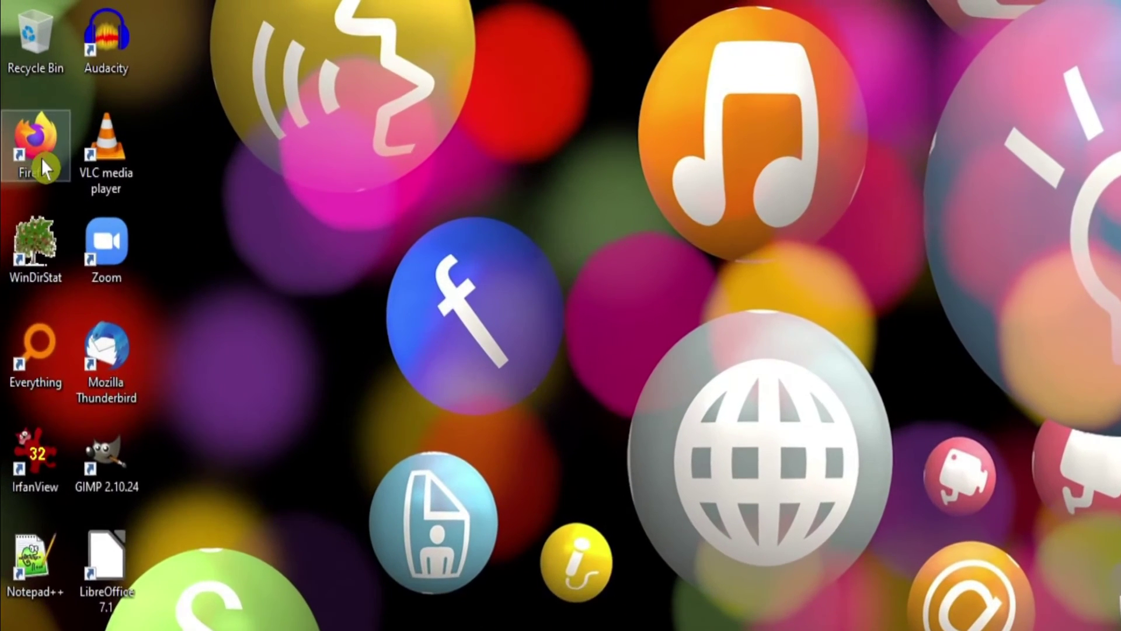
# - Delete the Firefox shortcut from the desktop and sort the desktop icons by name
pyautogui.rightClick(38, 143)
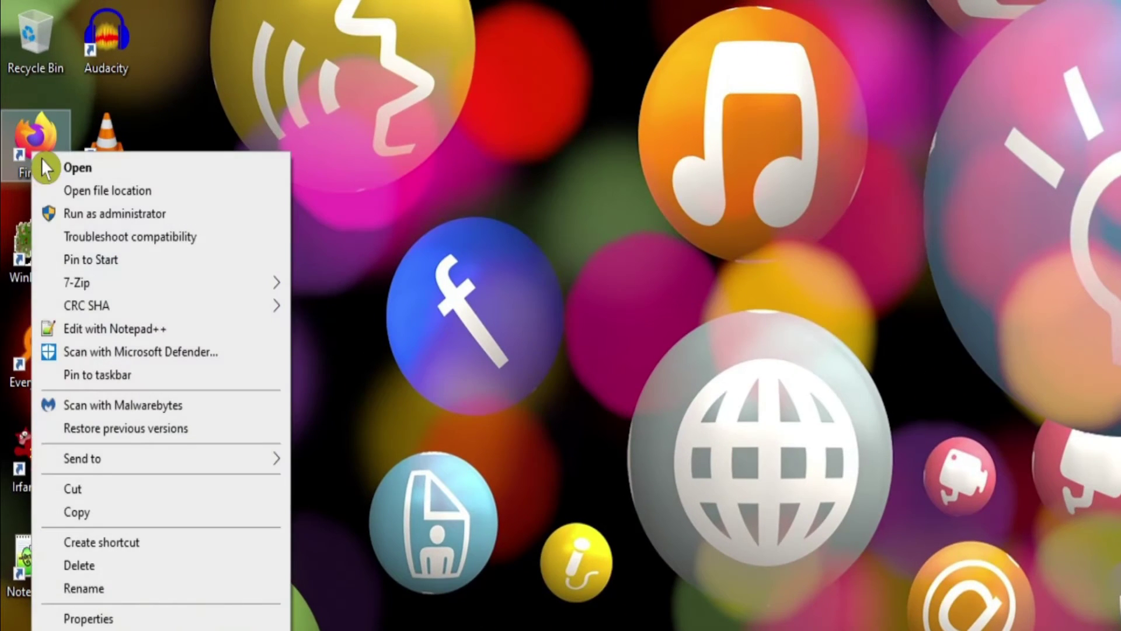
pyautogui.click(102, 567)
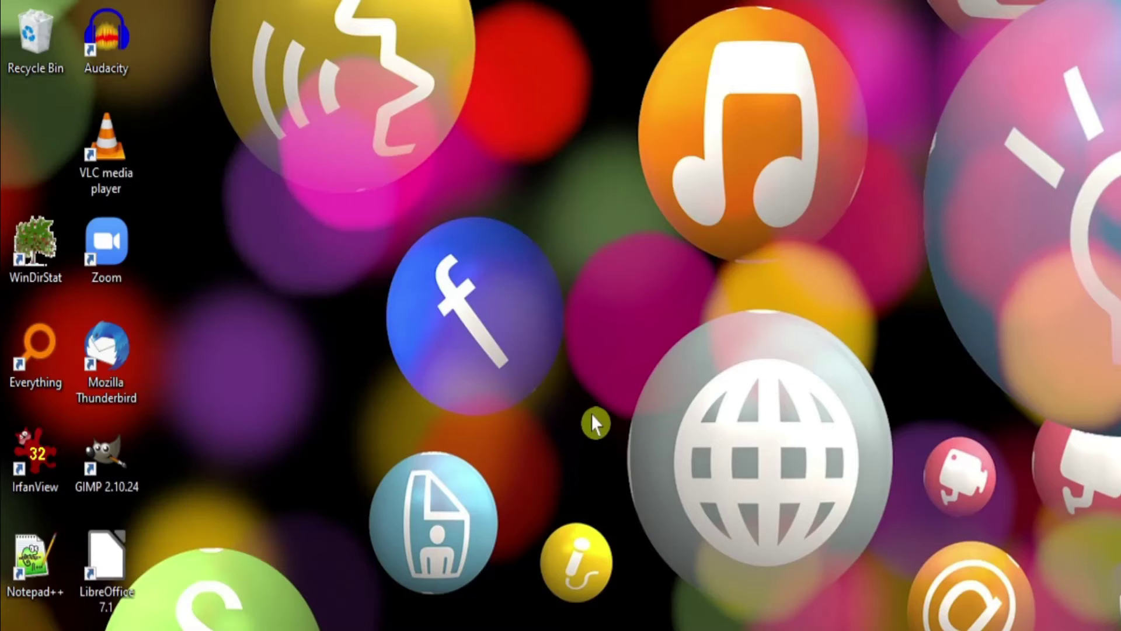
pyautogui.rightClick(592, 486)
pyautogui.moveTo(620, 518)
pyautogui.click(817, 515)
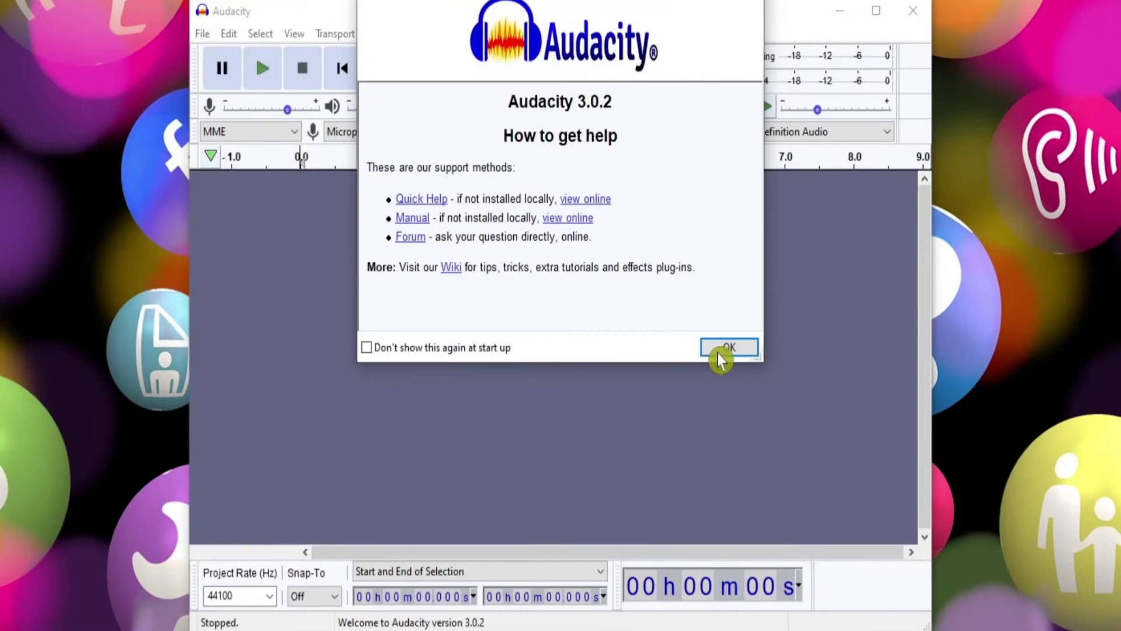
# - Dismiss Audacity's help message and open the Nine Lives - Unicorn Heads MP3 from the Music folder
pyautogui.click(720, 349)
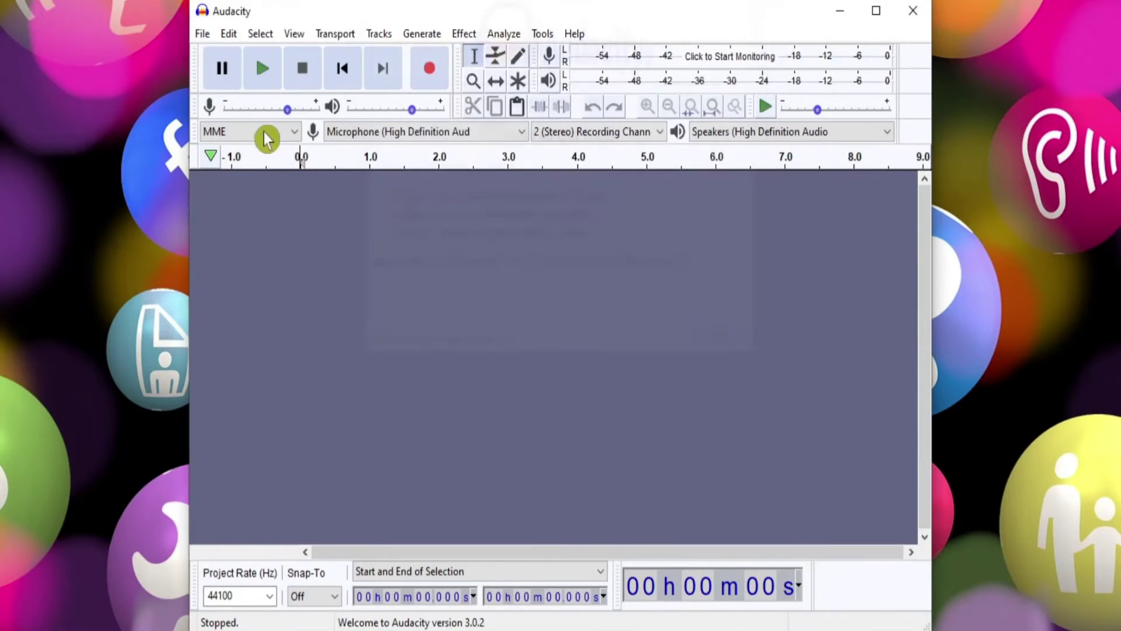
pyautogui.click(207, 36)
pyautogui.click(224, 81)
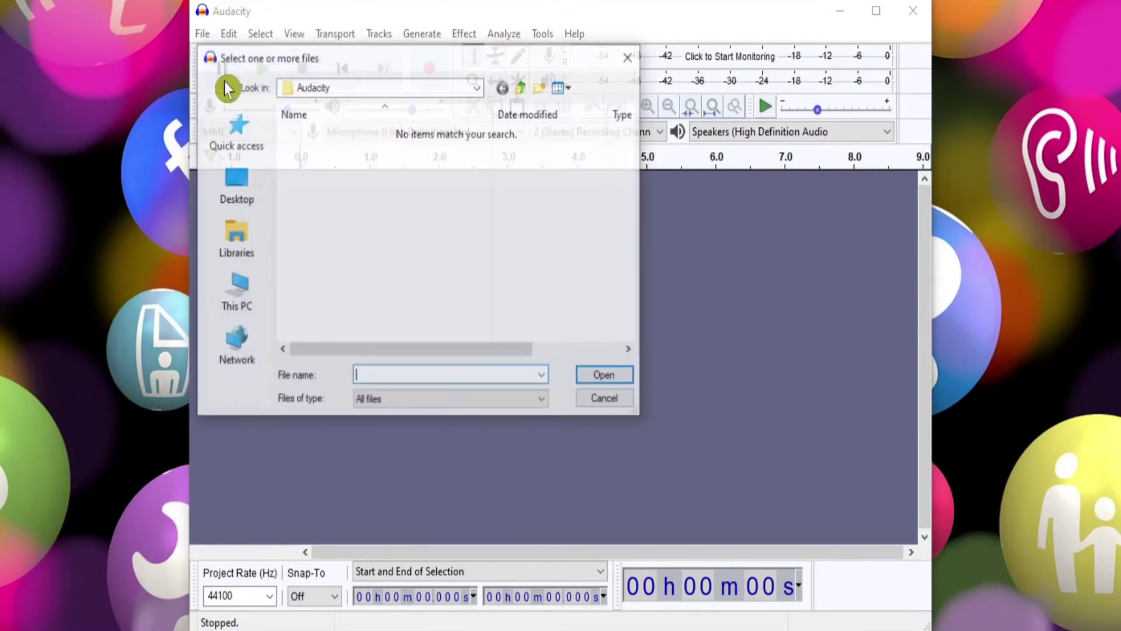
pyautogui.click(240, 128)
pyautogui.doubleClick(365, 338)
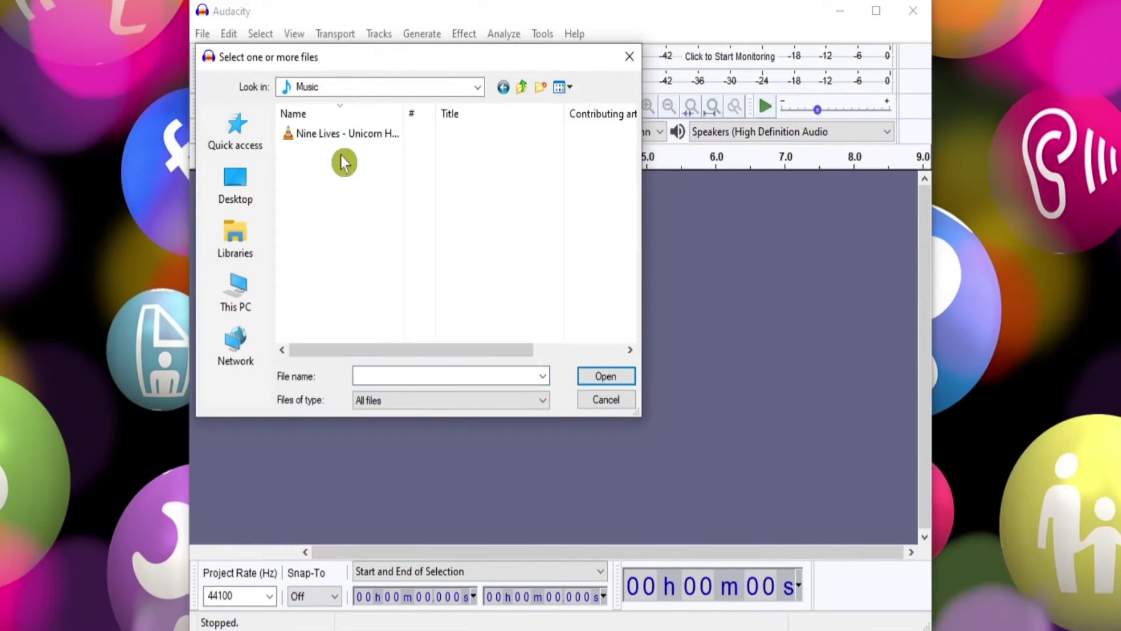
pyautogui.click(342, 135)
pyautogui.click(602, 376)
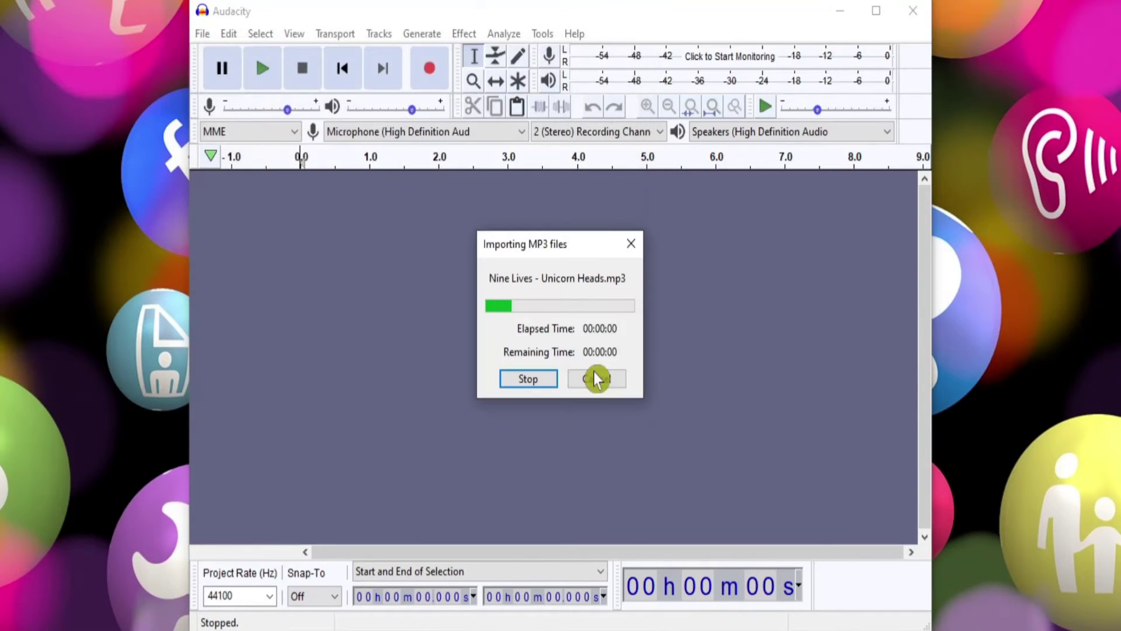
# - Apply the Normalize effect to the entire track and close Audacity without saving the project
pyautogui.click(459, 351)
pyautogui.hotkey('ctrl', 'a')
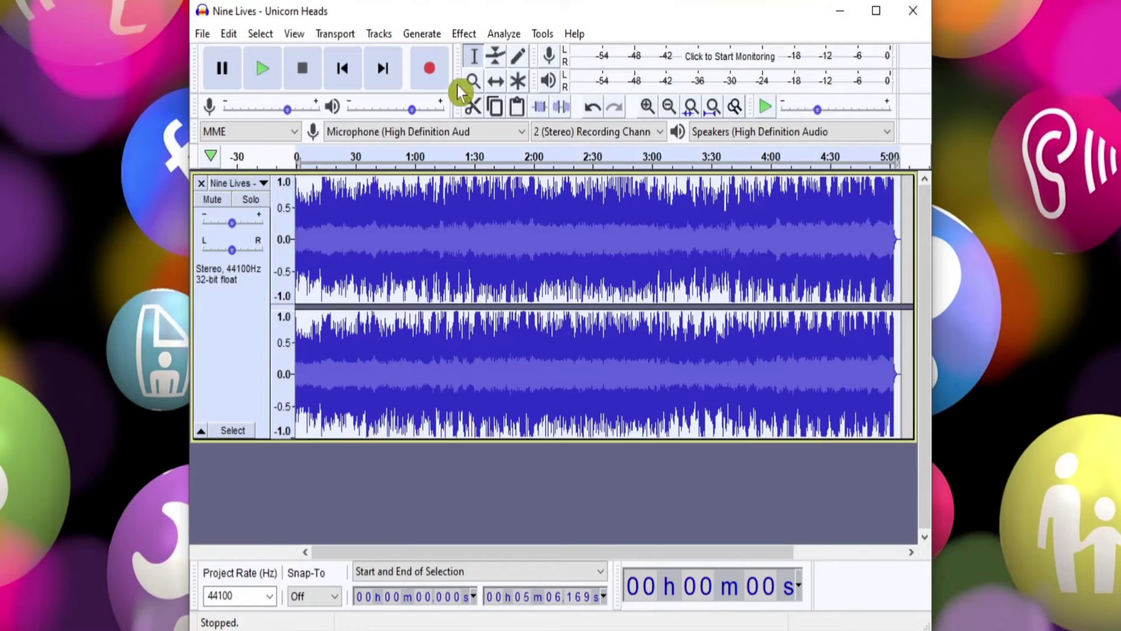
pyautogui.click(464, 33)
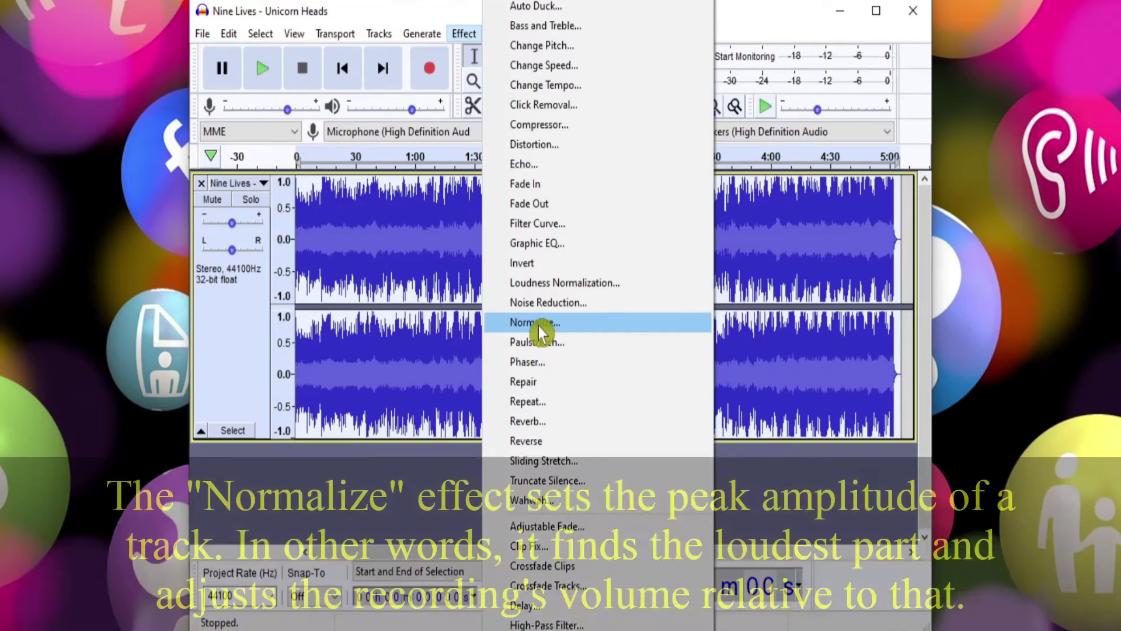
pyautogui.click(535, 322)
pyautogui.click(580, 374)
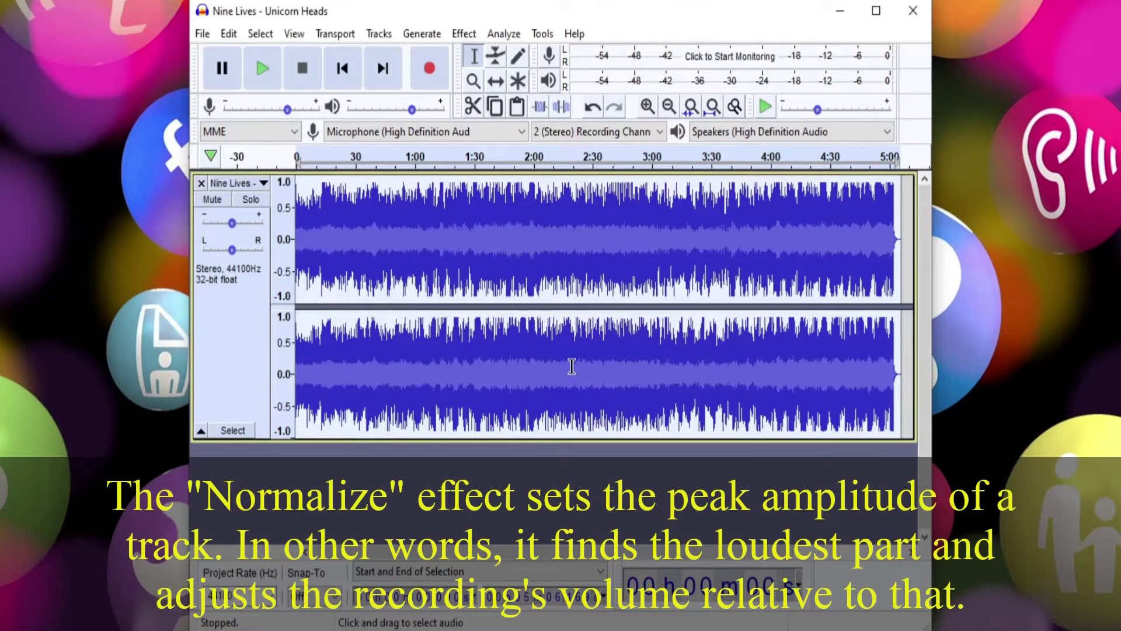
pyautogui.click(914, 12)
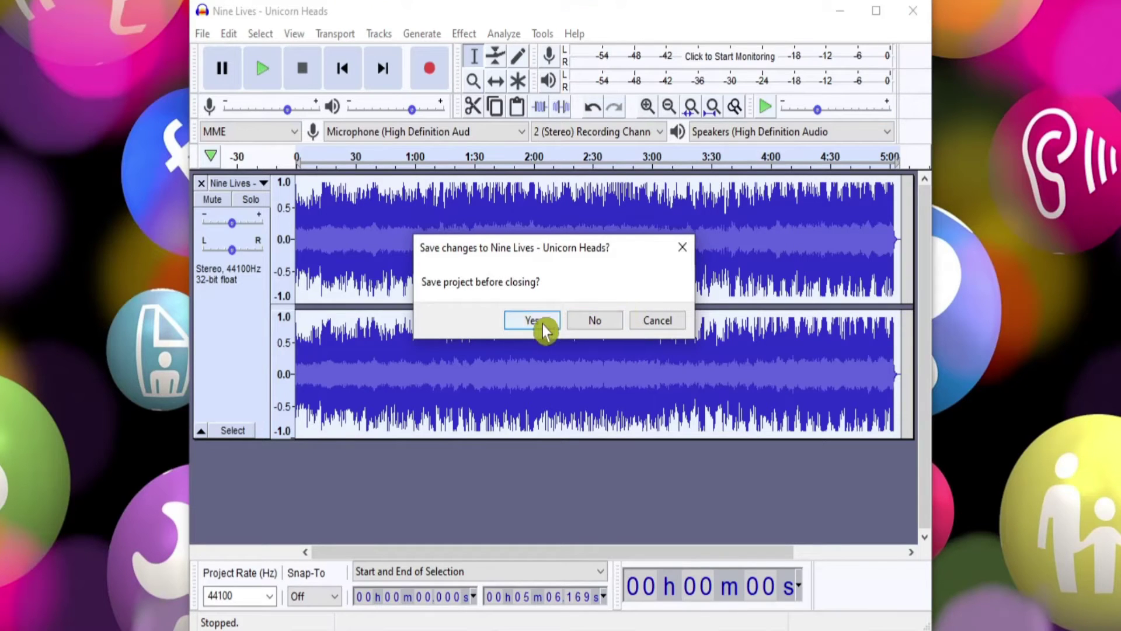
pyautogui.click(596, 321)
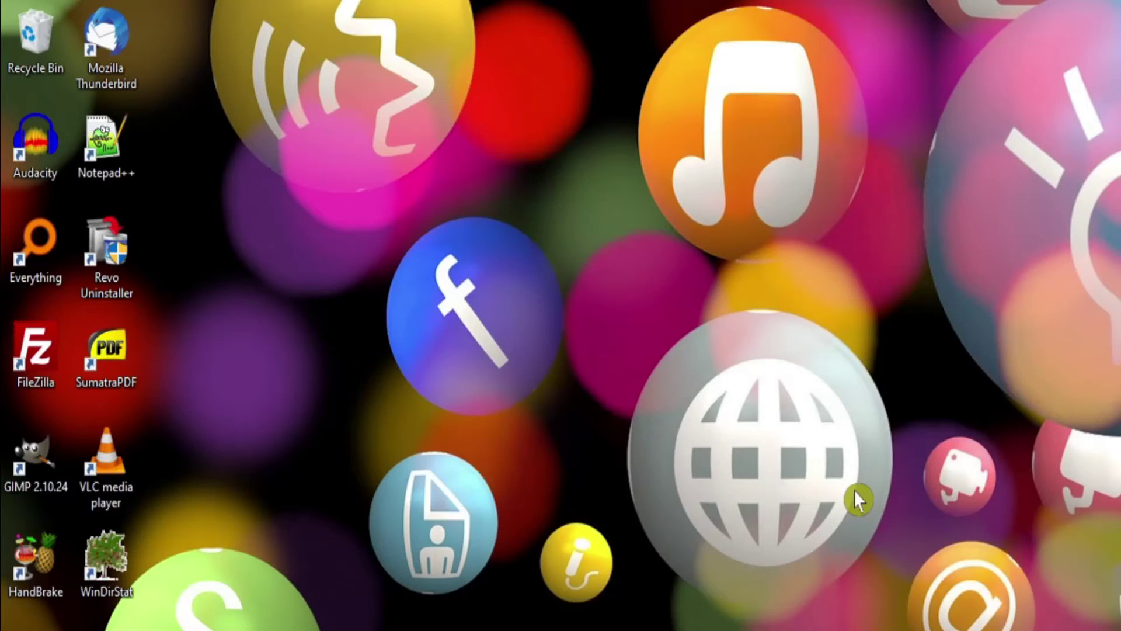
# - Switch to Everything and search the computer's files for "ubuntu"
pyautogui.doubleClick(56, 261)
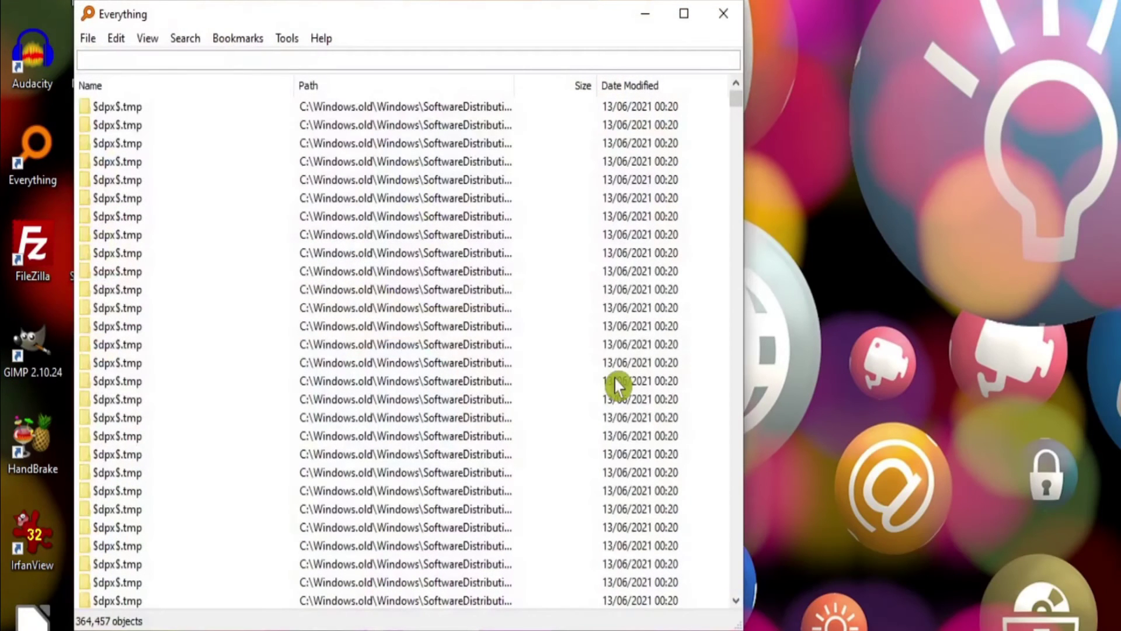
pyautogui.click(117, 60)
pyautogui.write('ubuntu')
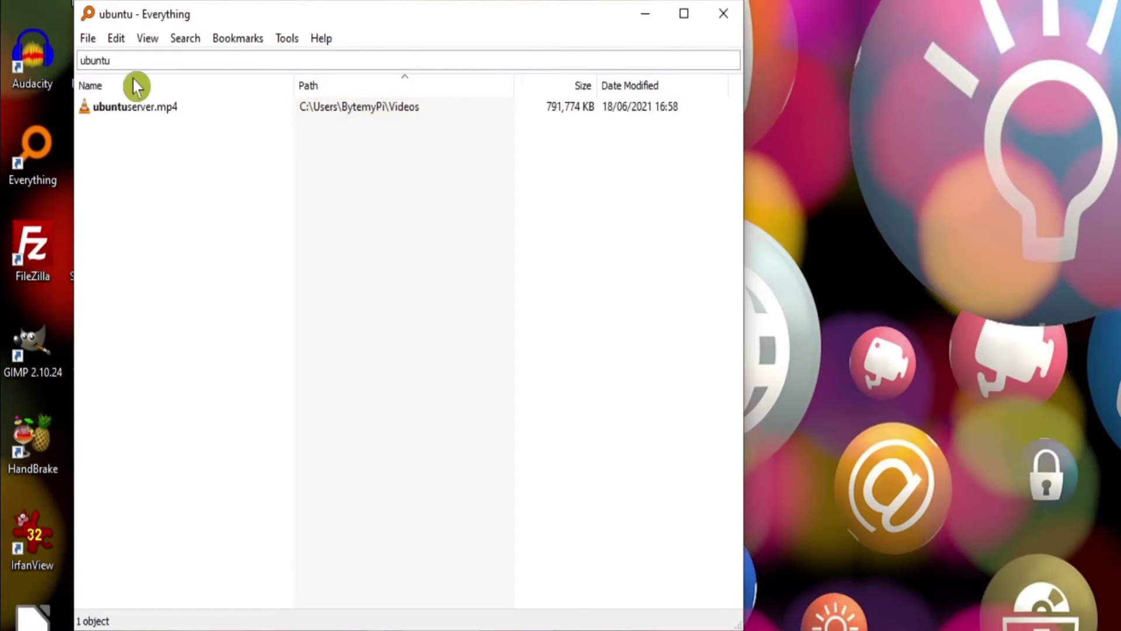
# - Open the folder containing ubuntuserver.mp4 from the search results and close both File Explorer and Everything
pyautogui.rightClick(135, 108)
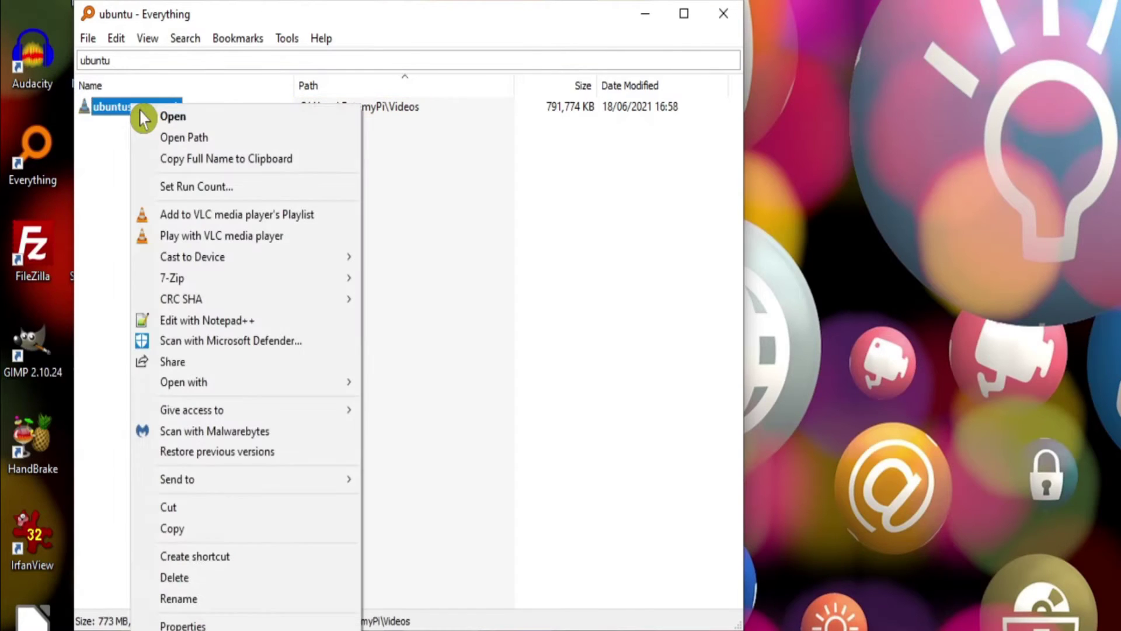
pyautogui.click(181, 138)
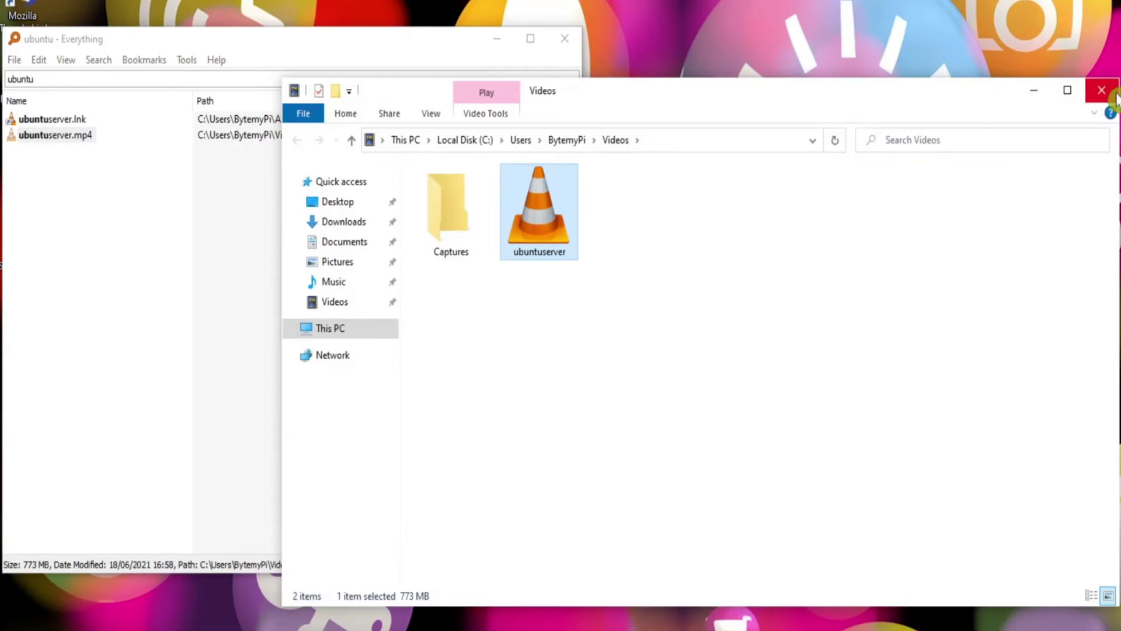
pyautogui.click(1101, 89)
pyautogui.click(564, 38)
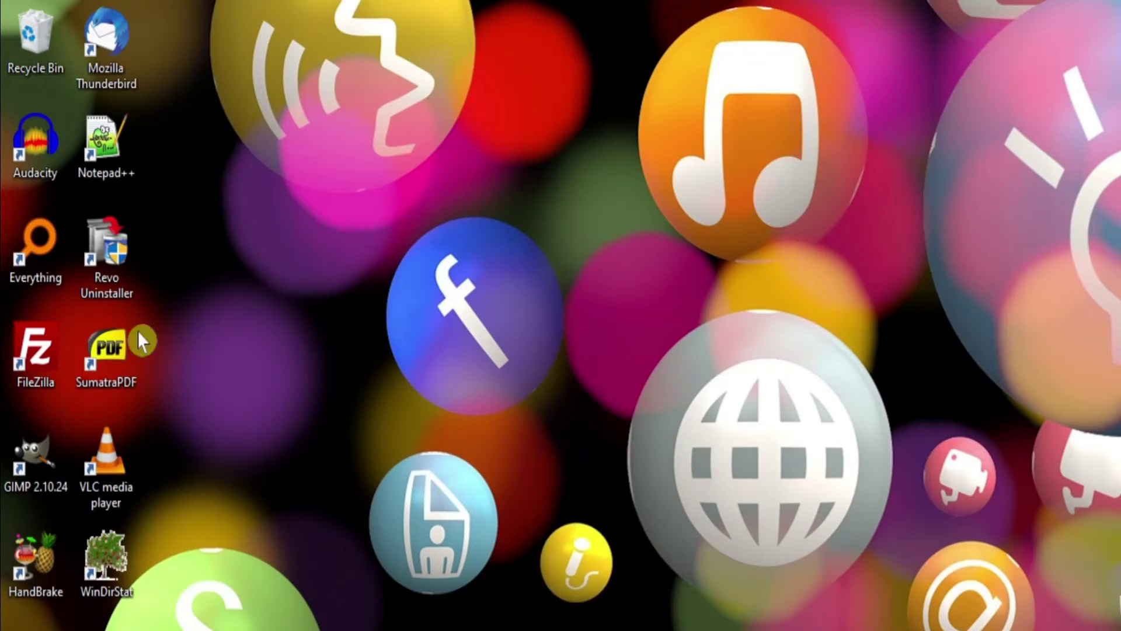
# - Switch to FileZilla, fill in host 192.168.0.250, username pi, the account password and port 22, and close it without connecting
pyautogui.click(35, 353)
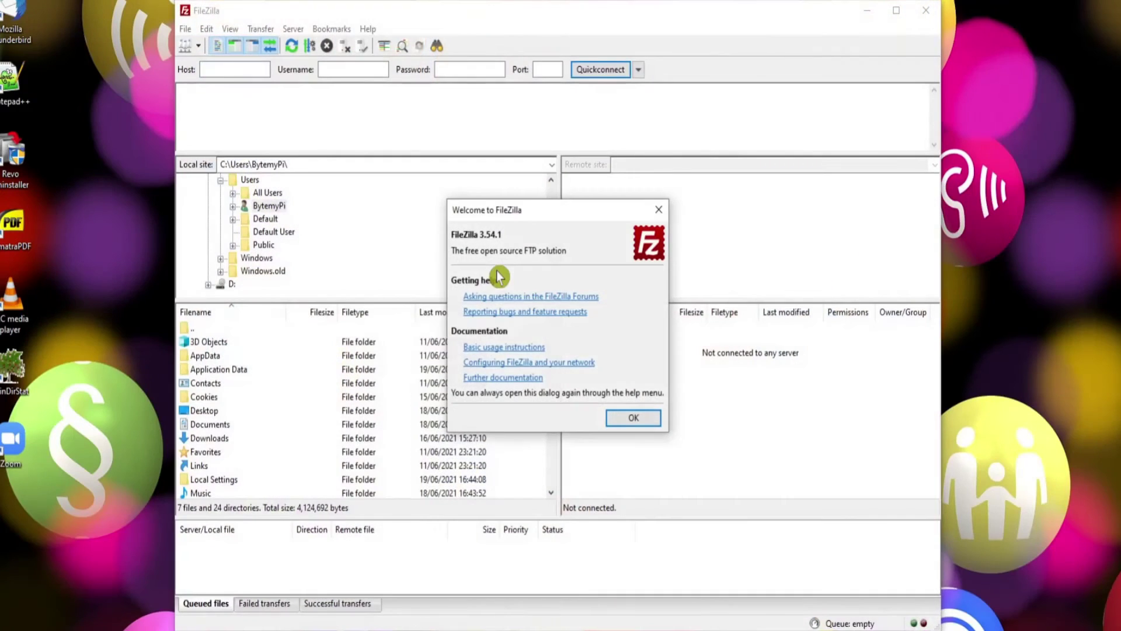
pyautogui.click(628, 424)
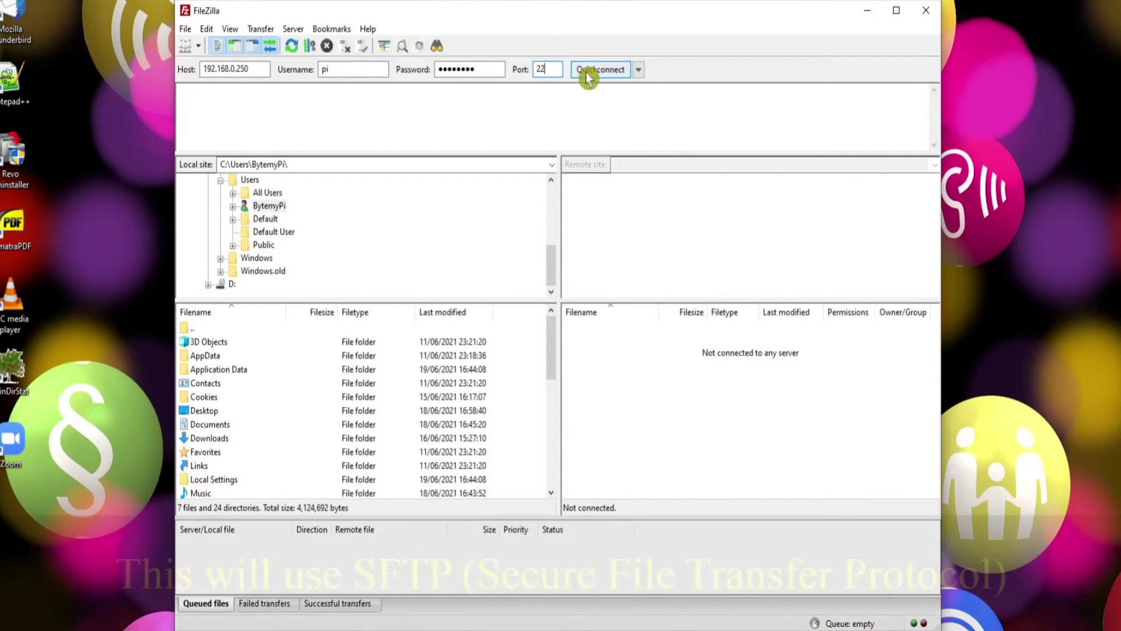
pyautogui.click(928, 12)
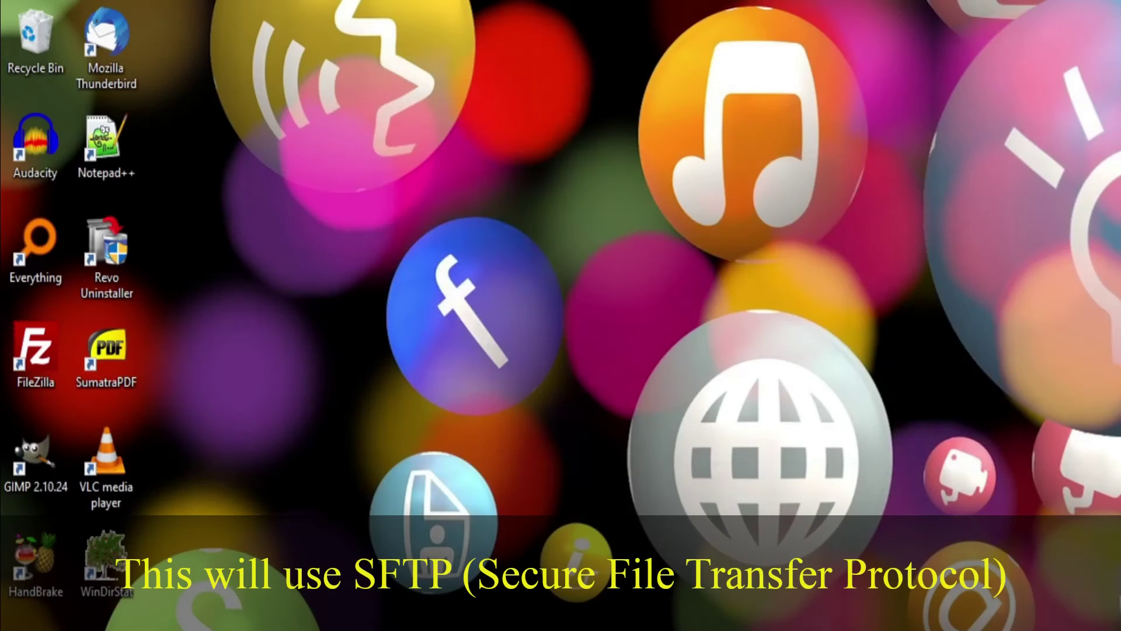
# - Launch GIMP to show its main window and close it again
pyautogui.doubleClick(34, 468)
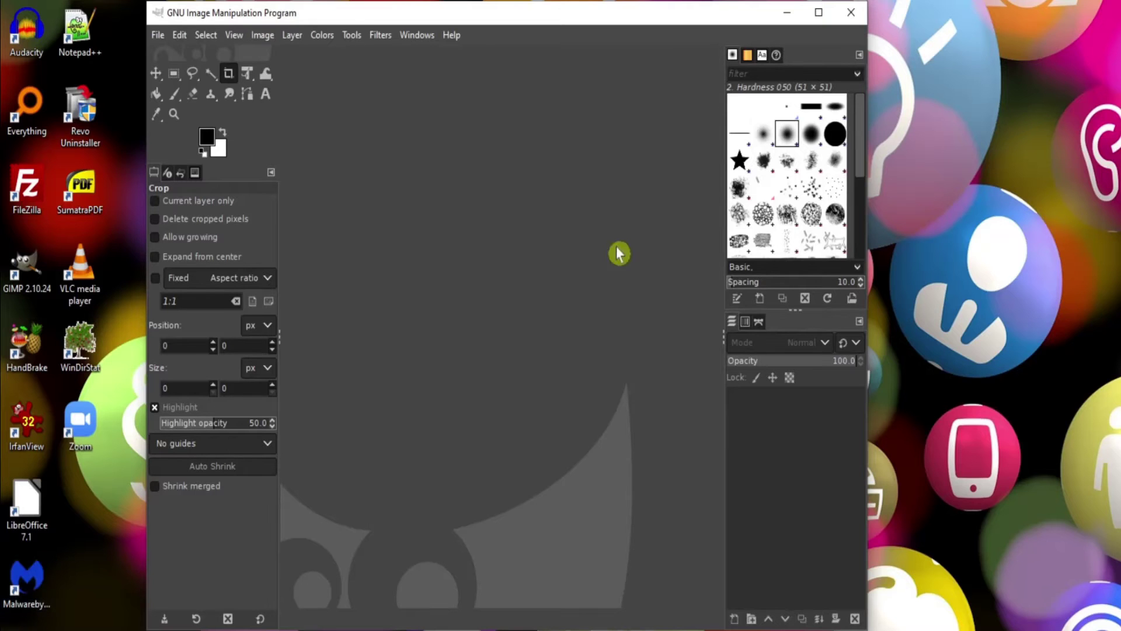
pyautogui.click(851, 12)
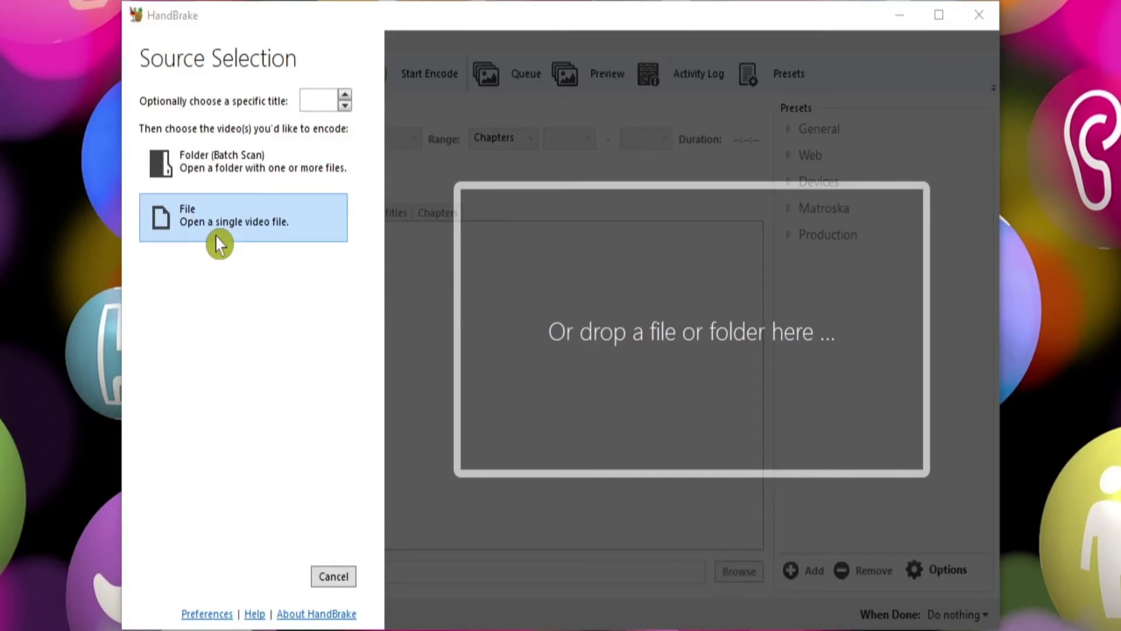
# - Load the single video file ubuntuserver from the Videos folder as the source in HandBrake
pyautogui.click(219, 244)
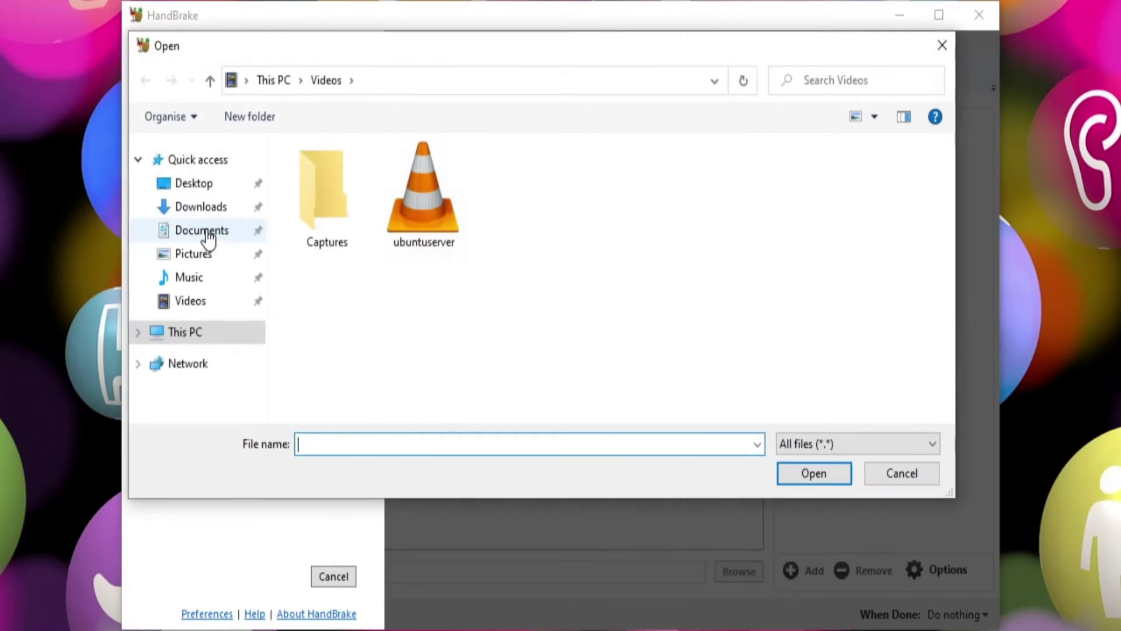
pyautogui.click(446, 242)
pyautogui.click(828, 471)
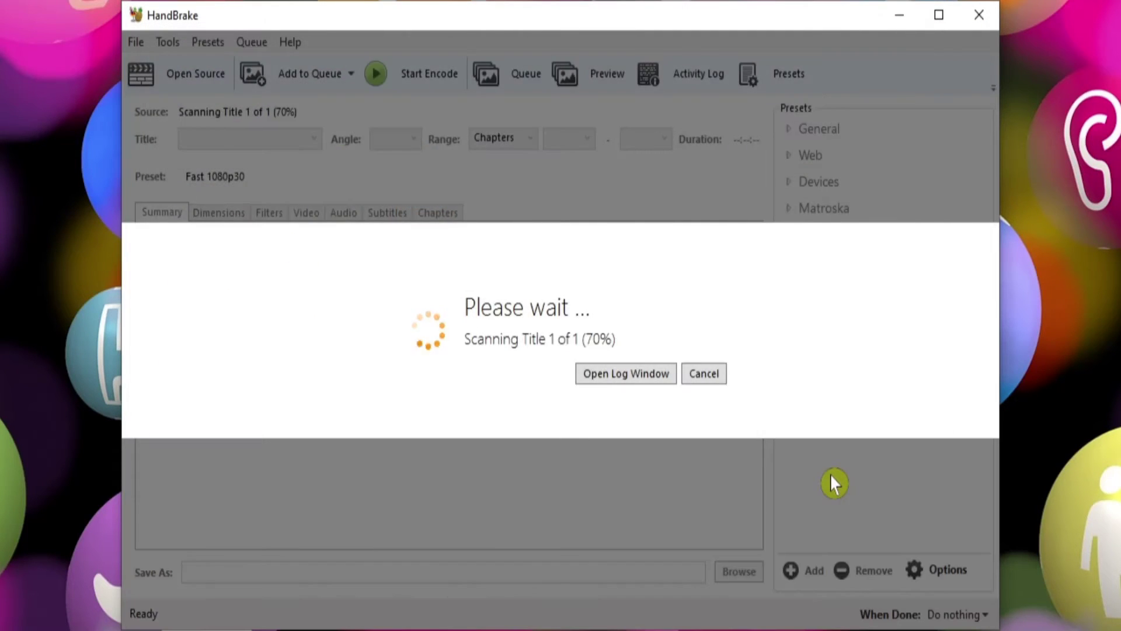
# - Look through HandBrake's Devices presets and close the program
pyautogui.click(780, 72)
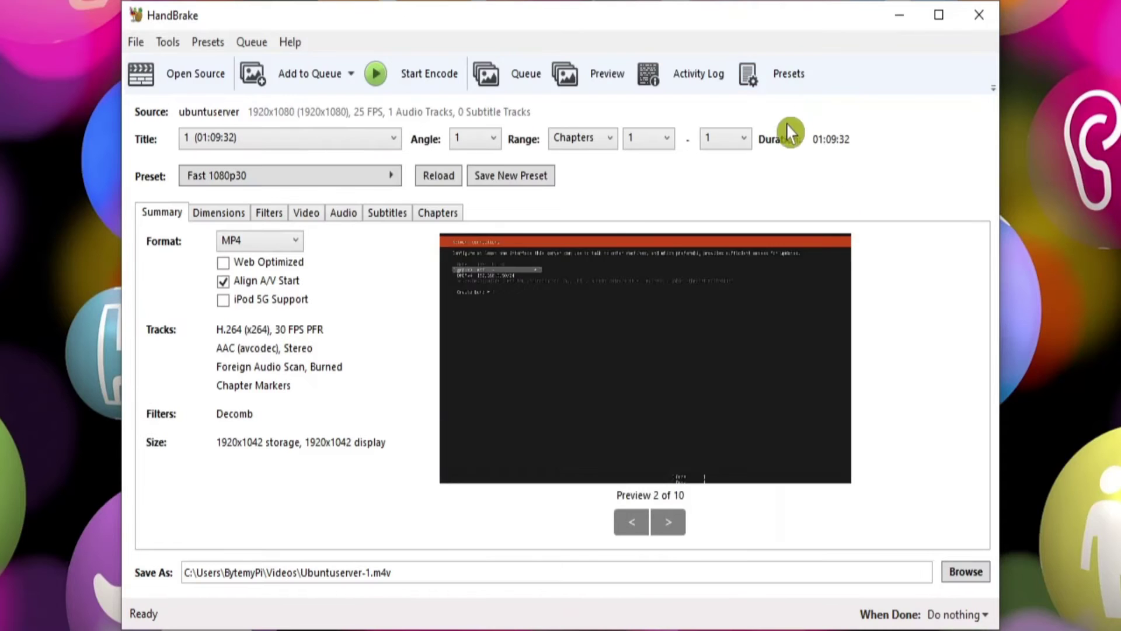
pyautogui.click(773, 79)
pyautogui.click(790, 186)
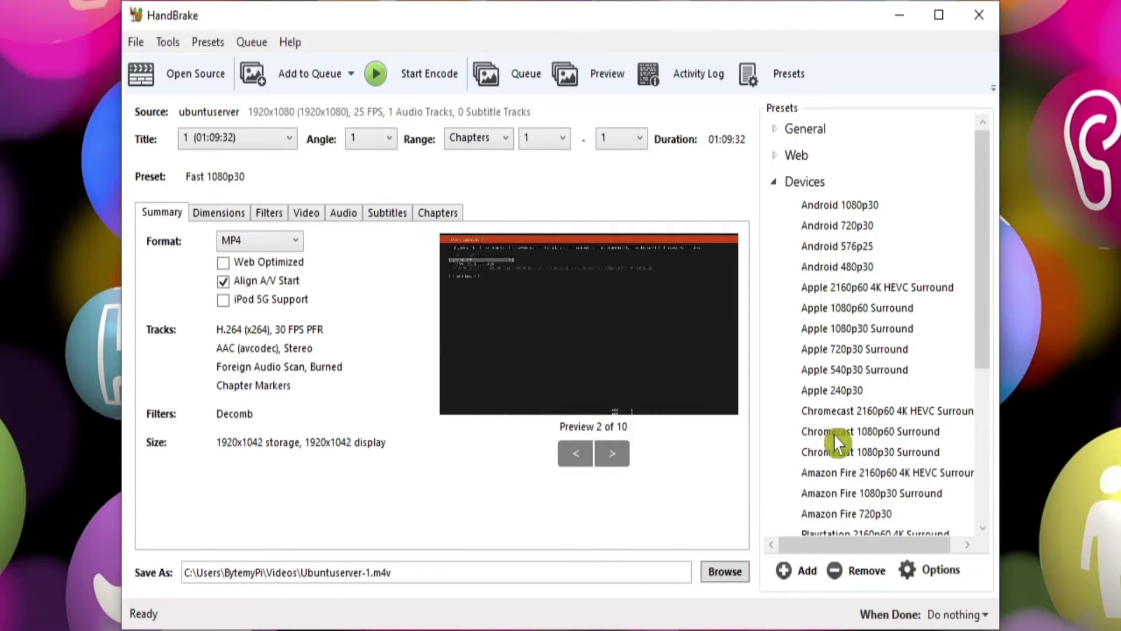
pyautogui.scroll(-2, 838, 443)
pyautogui.scroll(-2, 839, 443)
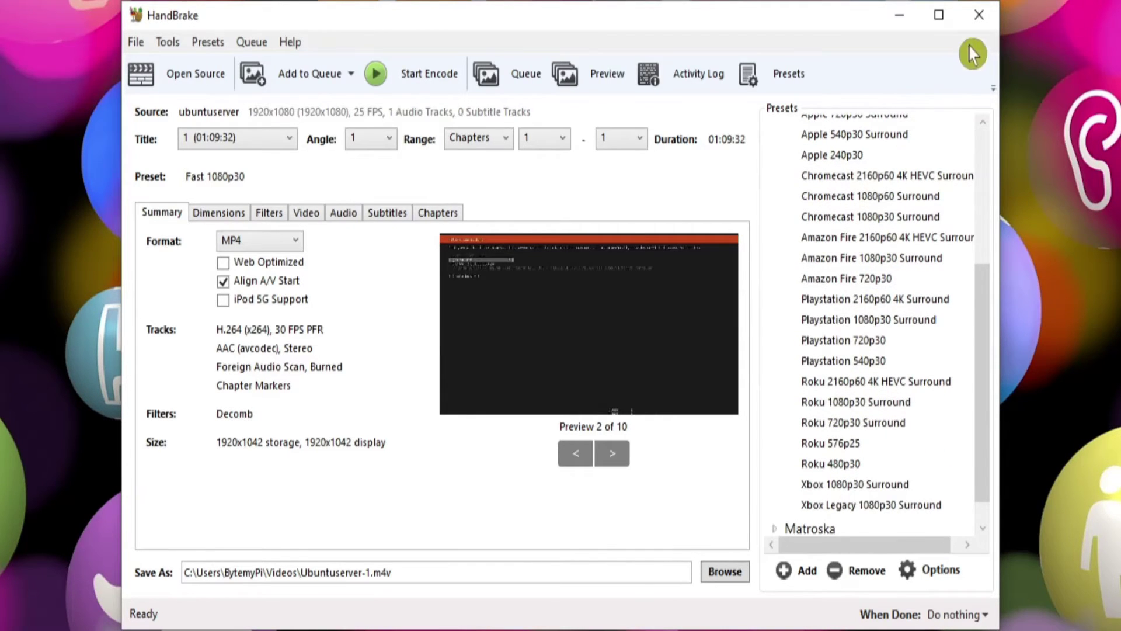
pyautogui.click(991, 16)
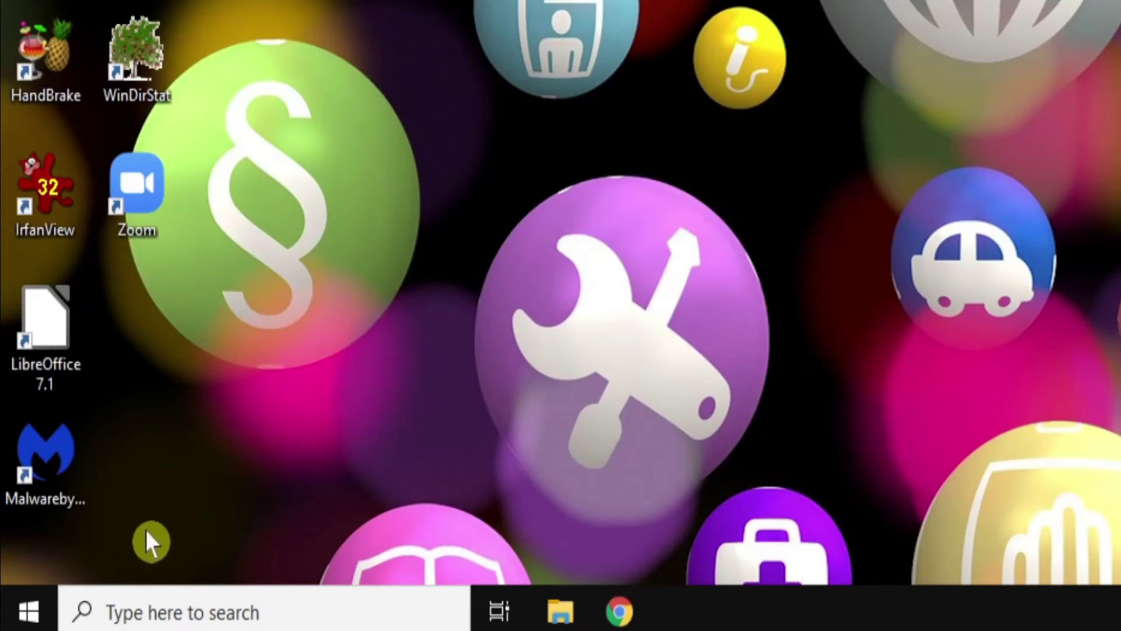
# - Set IrfanView 32-bit as the default photo viewer in the Windows default apps and close Settings
pyautogui.click(30, 611)
pyautogui.click(49, 484)
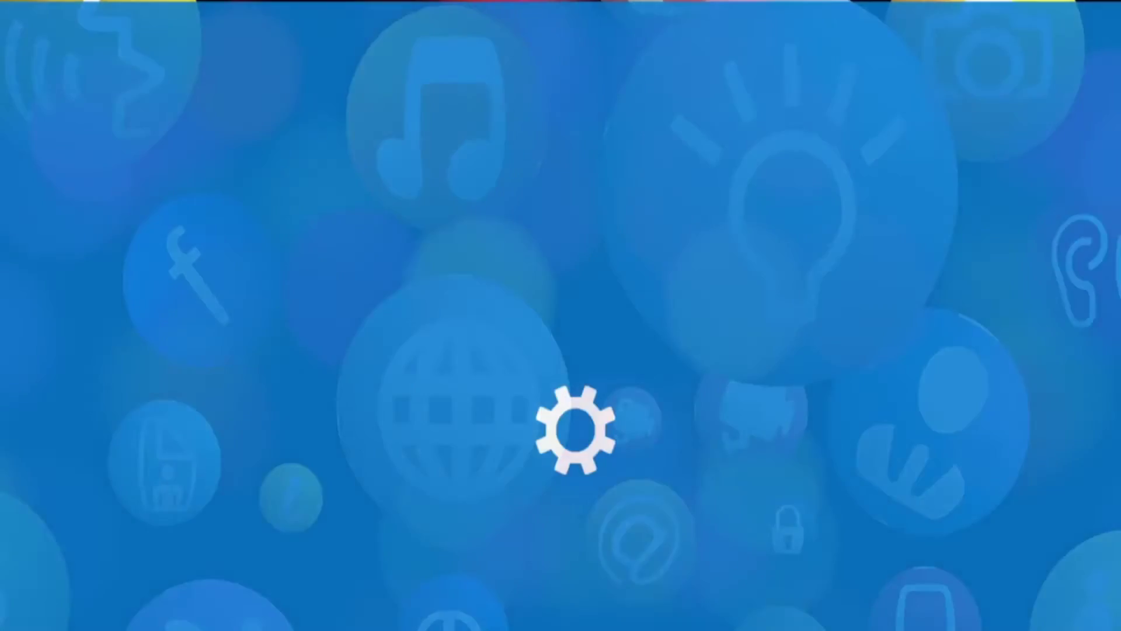
pyautogui.click(125, 432)
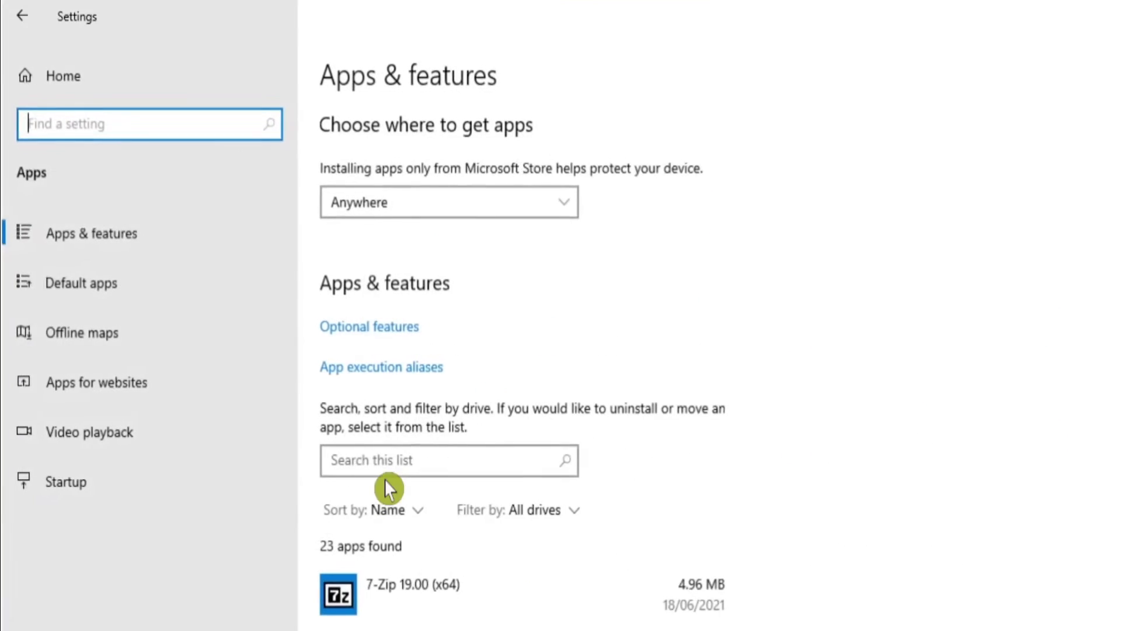
pyautogui.click(66, 293)
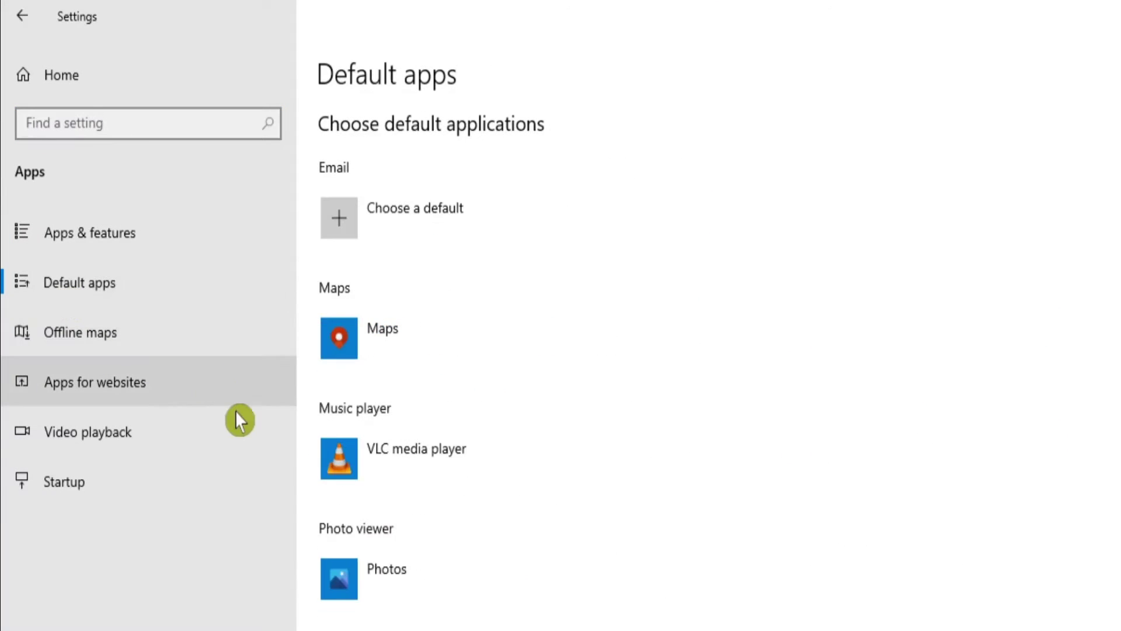
pyautogui.click(386, 584)
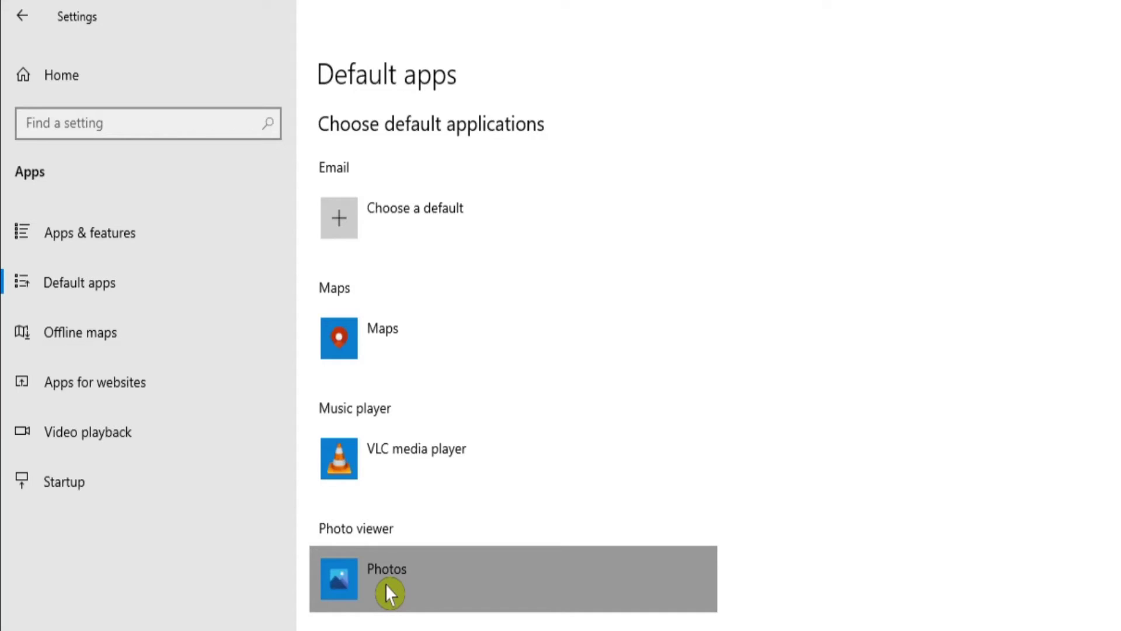
pyautogui.click(806, 473)
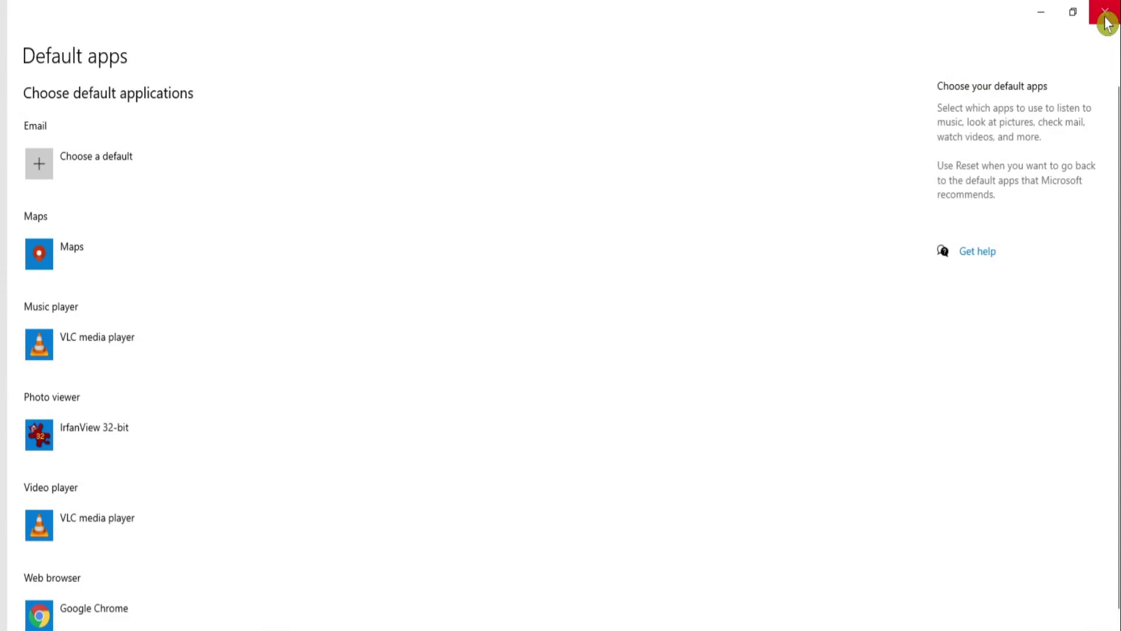
pyautogui.click(1106, 23)
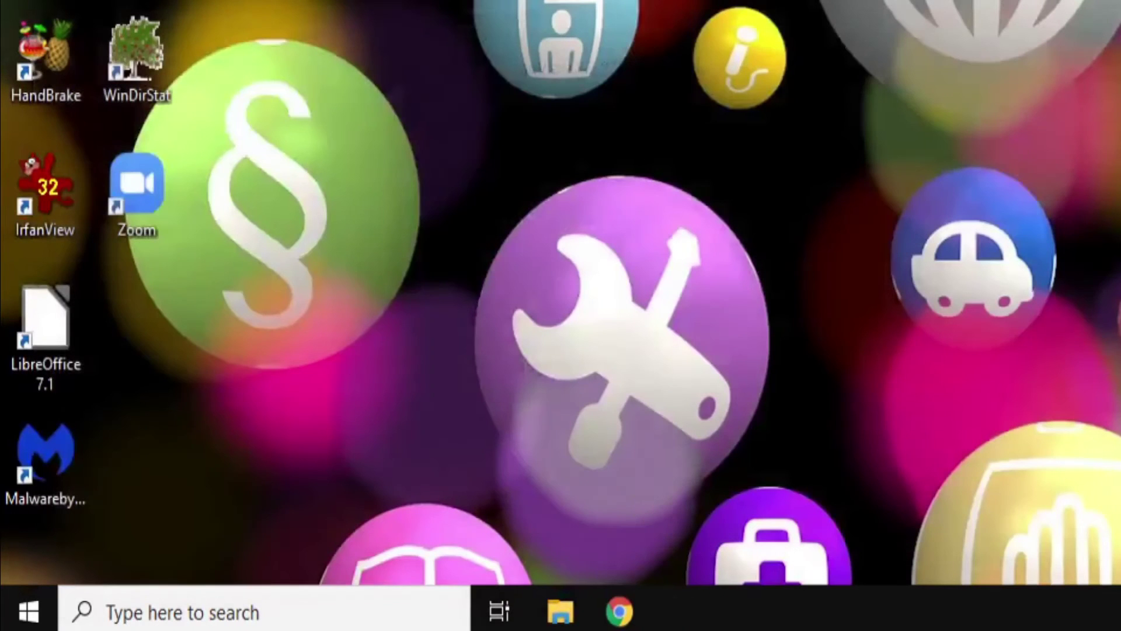
# - Switch to File Explorer and open the holiday image from the Pictures folder
pyautogui.click(571, 619)
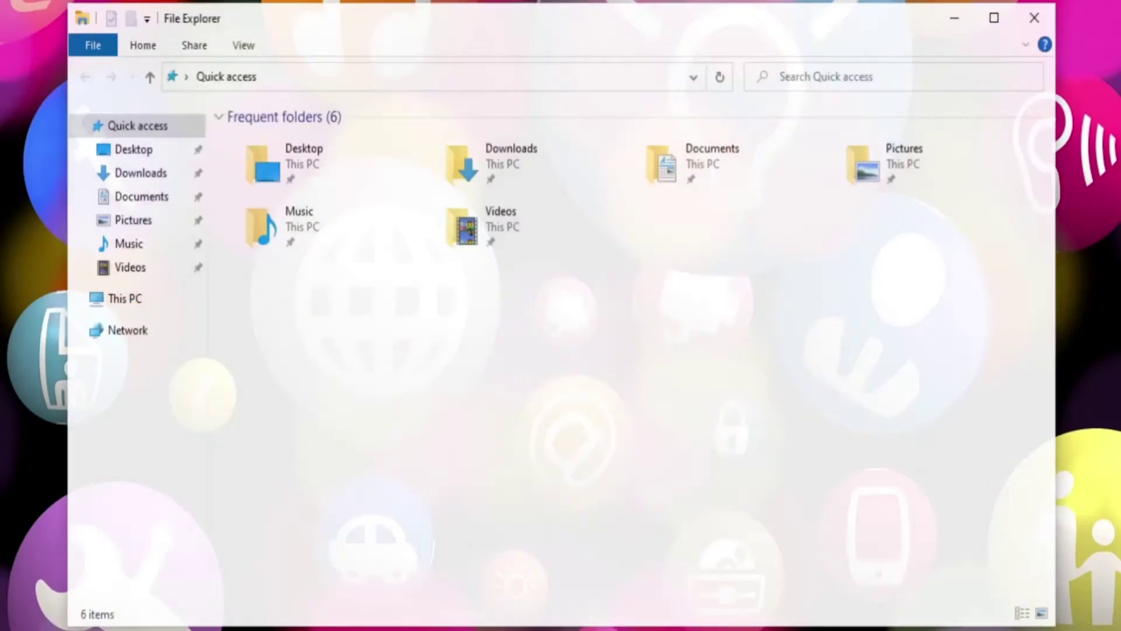
pyautogui.click(138, 229)
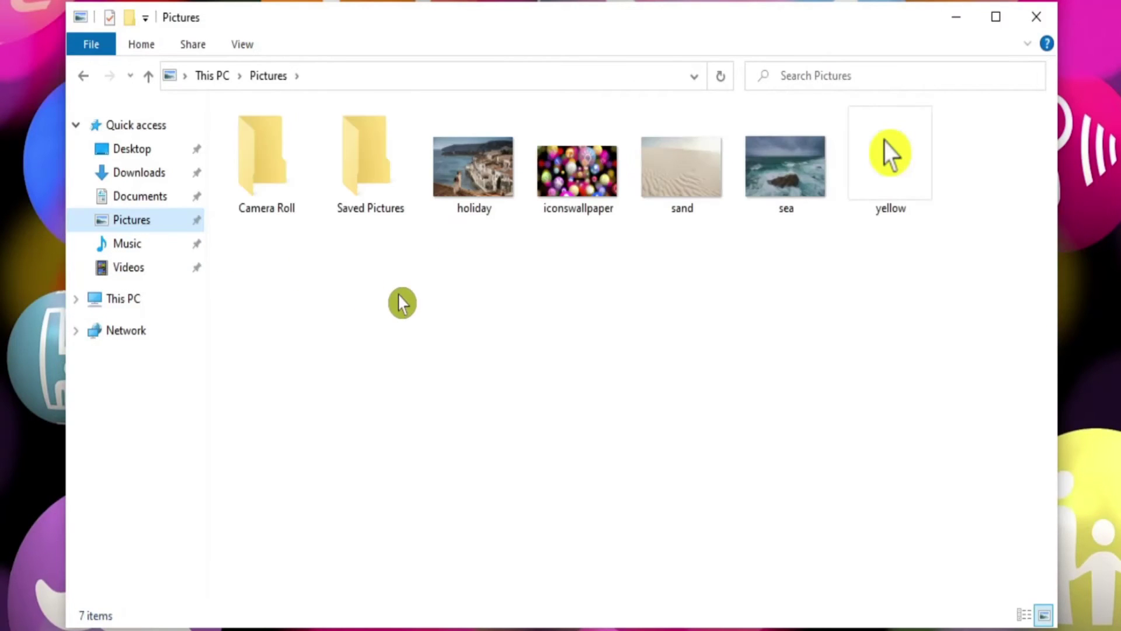
pyautogui.doubleClick(463, 193)
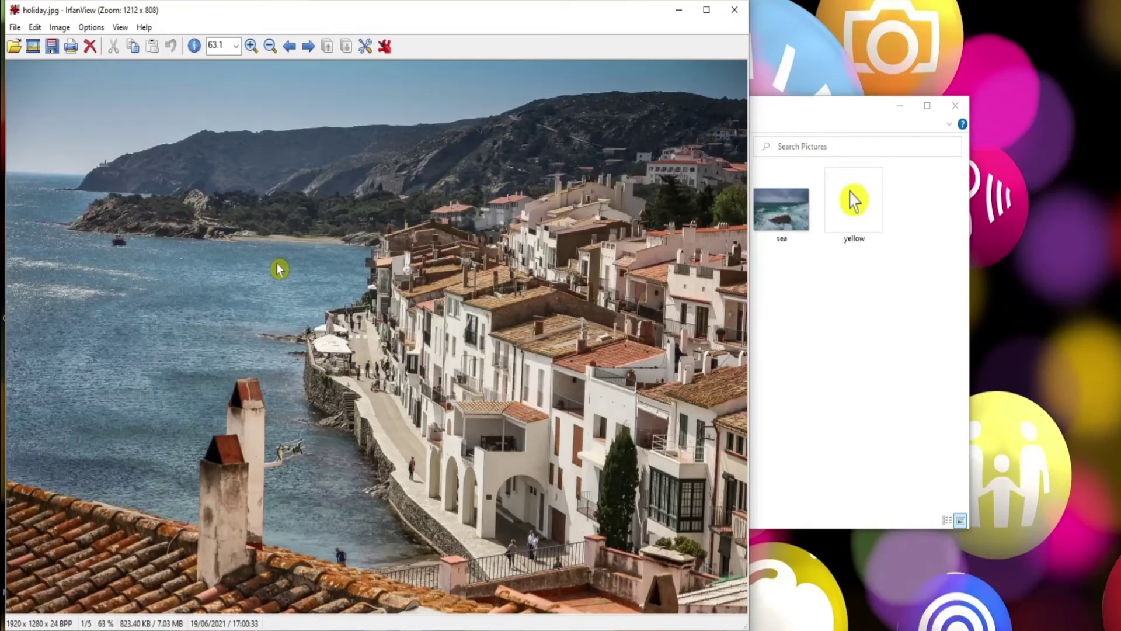
# - Browse forward and back through the Pictures folder's images in IrfanView, ending at sea.jpg, and close IrfanView and File Explorer
pyautogui.click(312, 48)
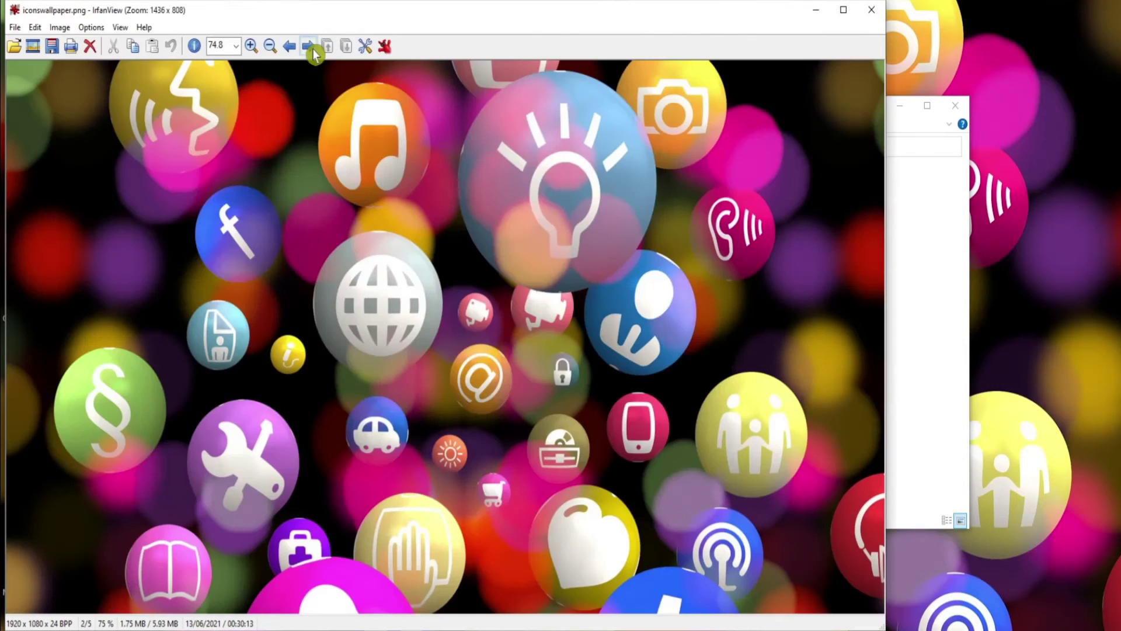
pyautogui.click(313, 48)
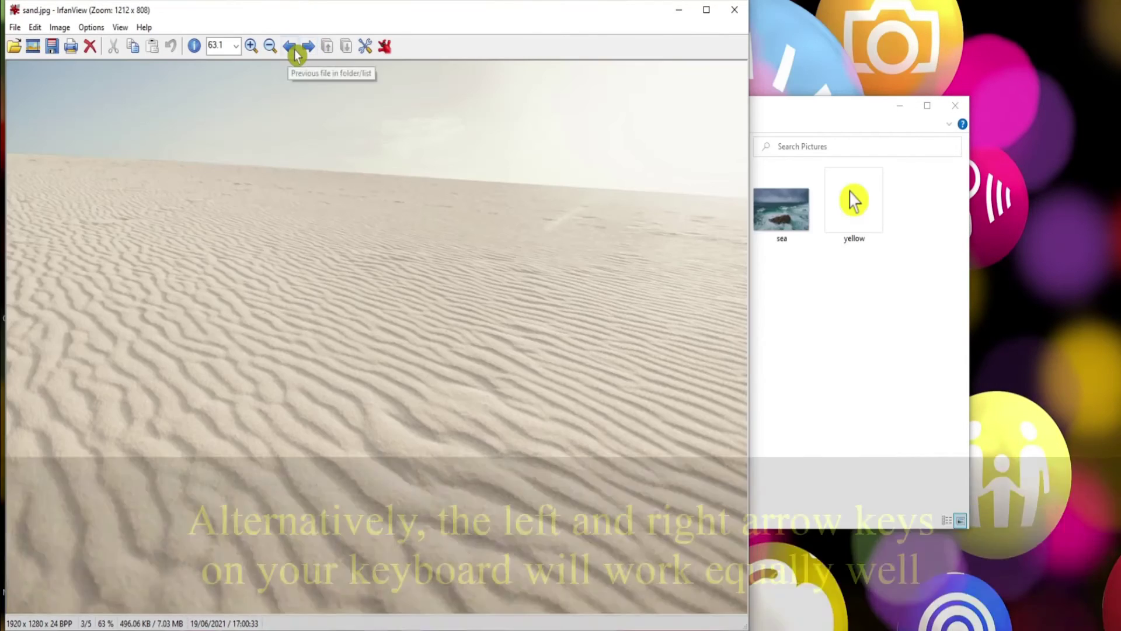
pyautogui.click(298, 50)
pyautogui.click(310, 49)
pyautogui.click(310, 49)
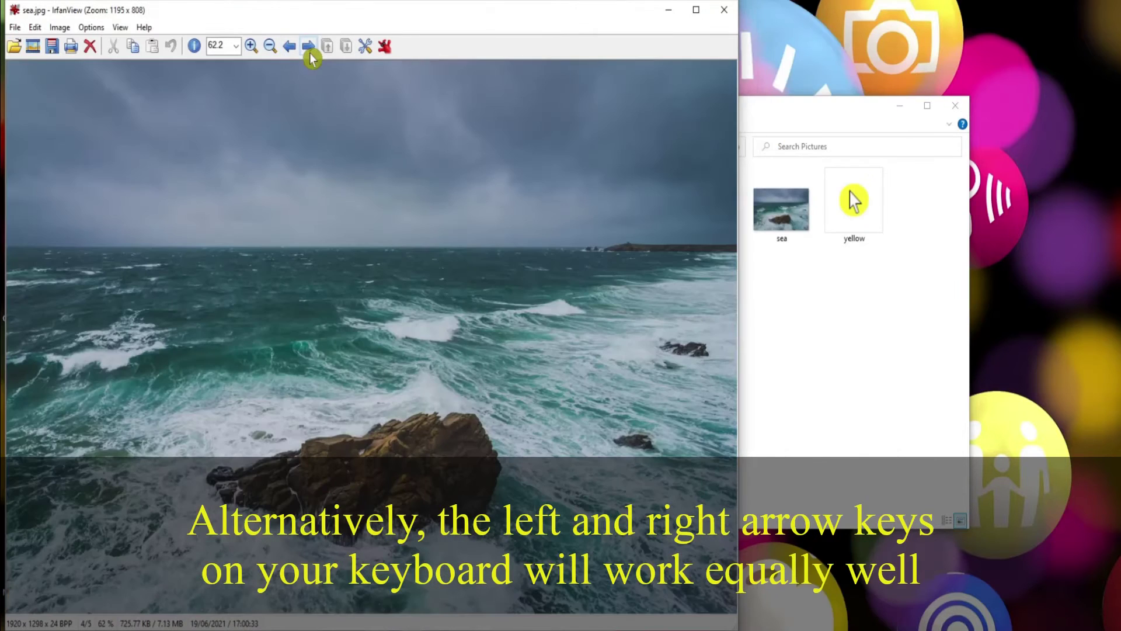
pyautogui.click(724, 10)
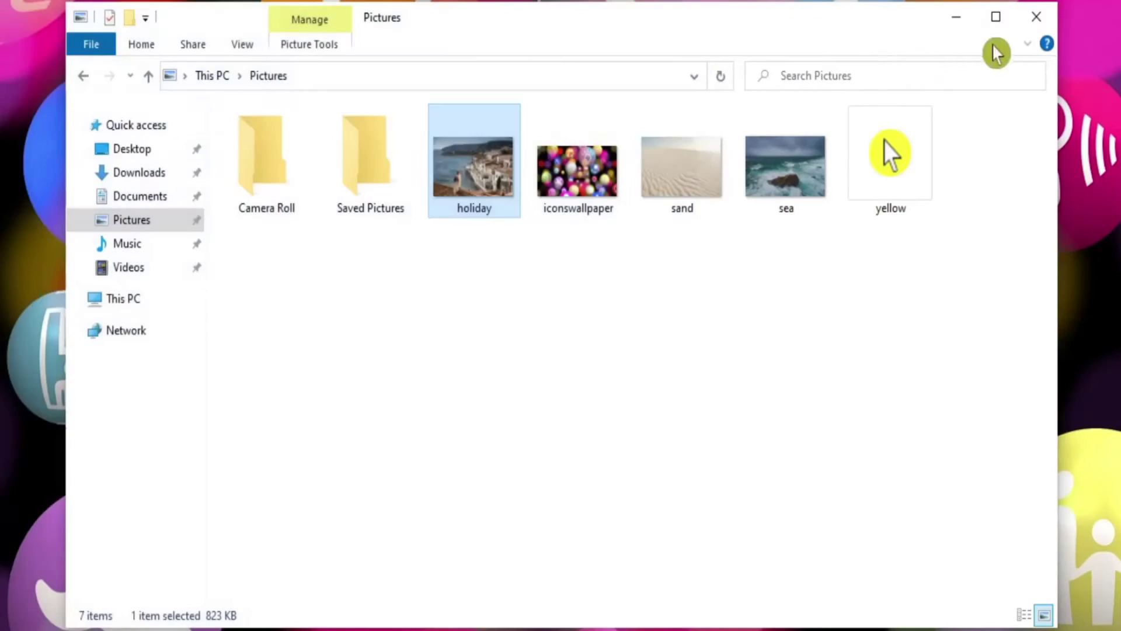
pyautogui.click(1043, 18)
# - Open LibreOffice and, in its general Load/Save options, make text documents always save as Word 2007–365 (*.docx)
pyautogui.click(37, 426)
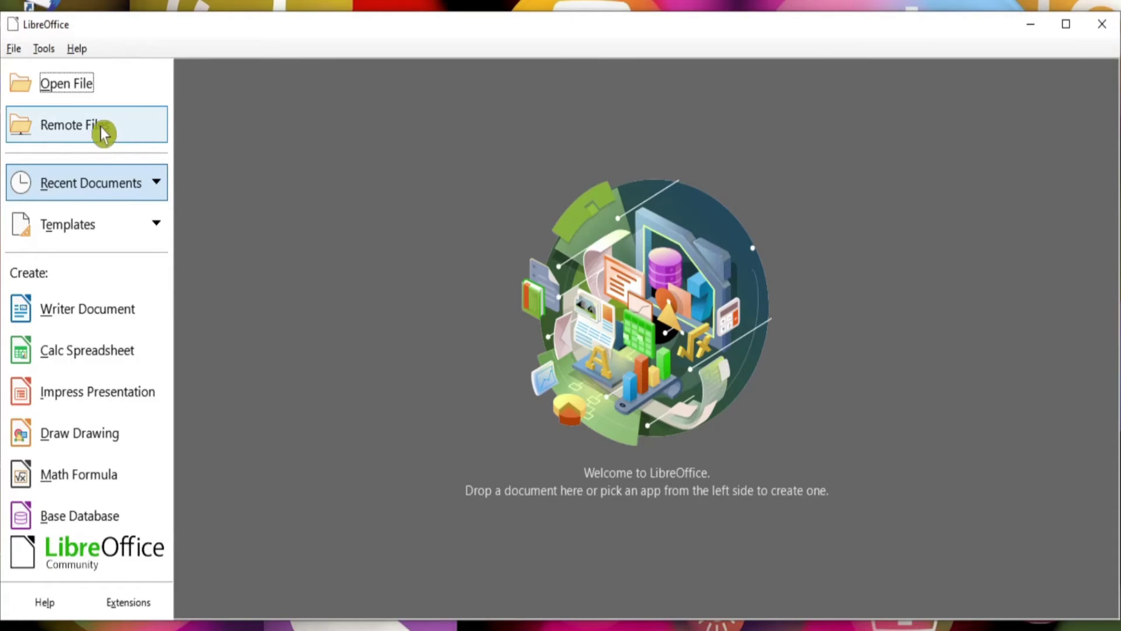
pyautogui.click(45, 49)
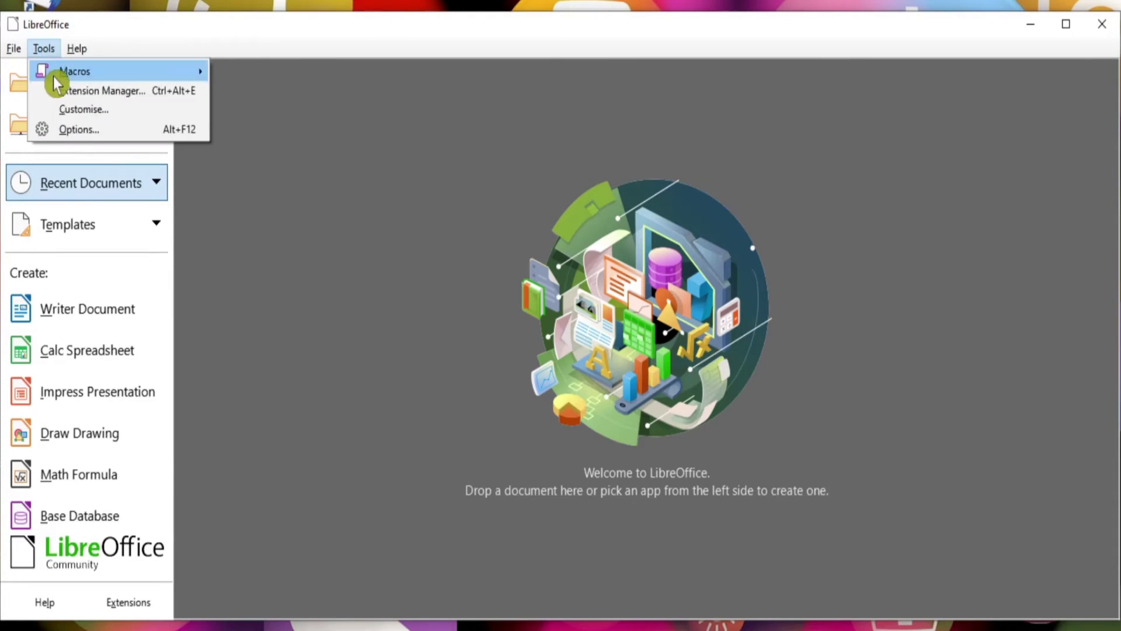
pyautogui.click(69, 139)
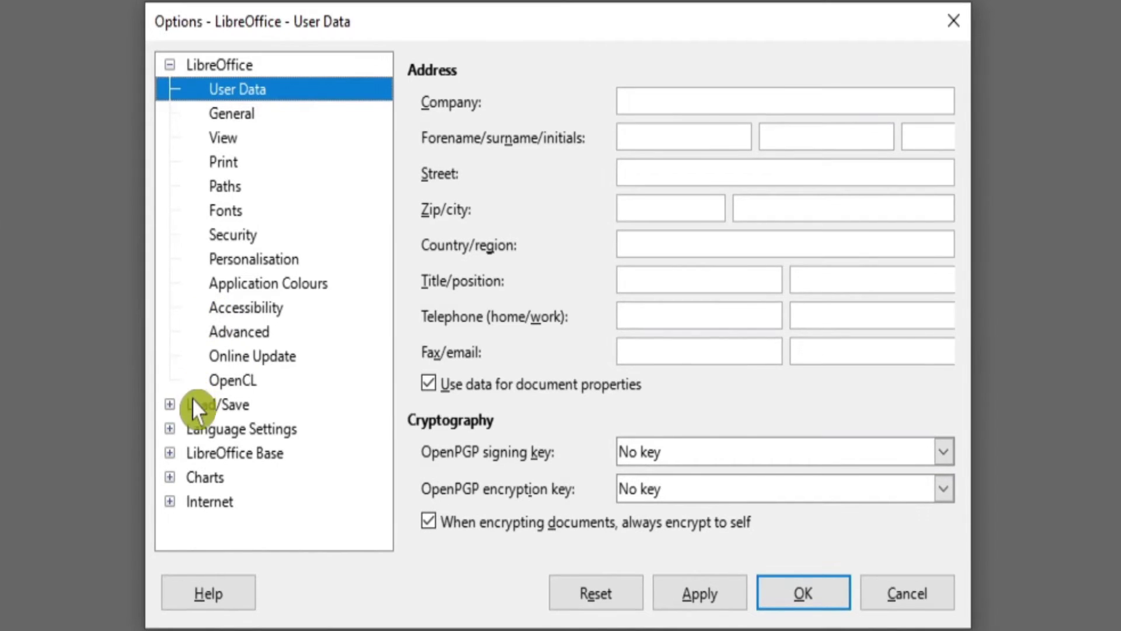
pyautogui.click(172, 403)
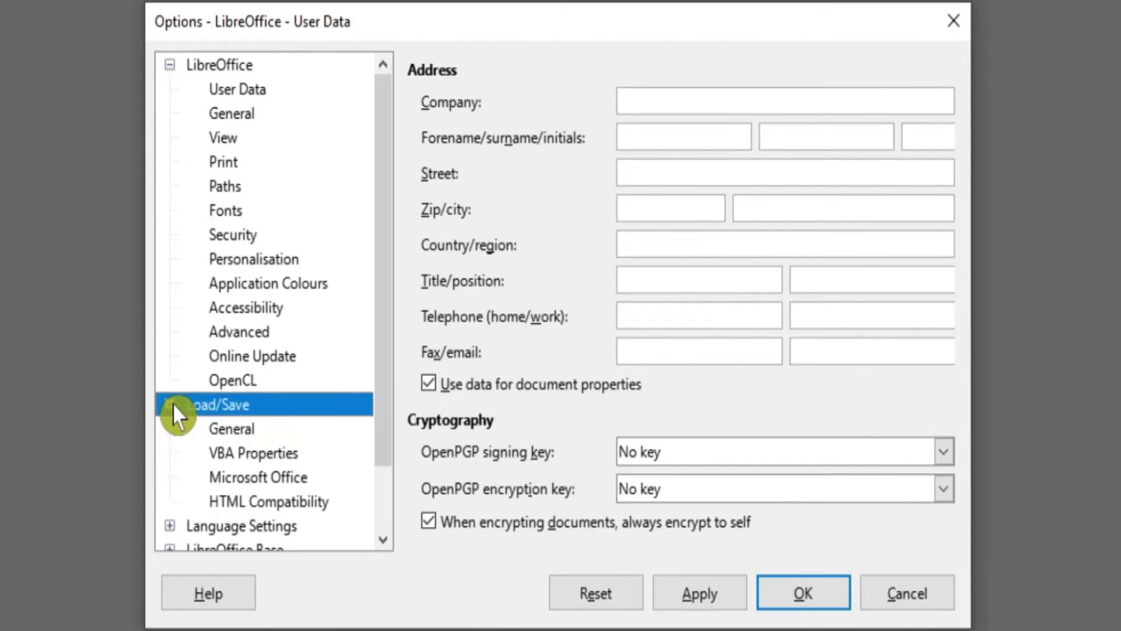
pyautogui.click(236, 437)
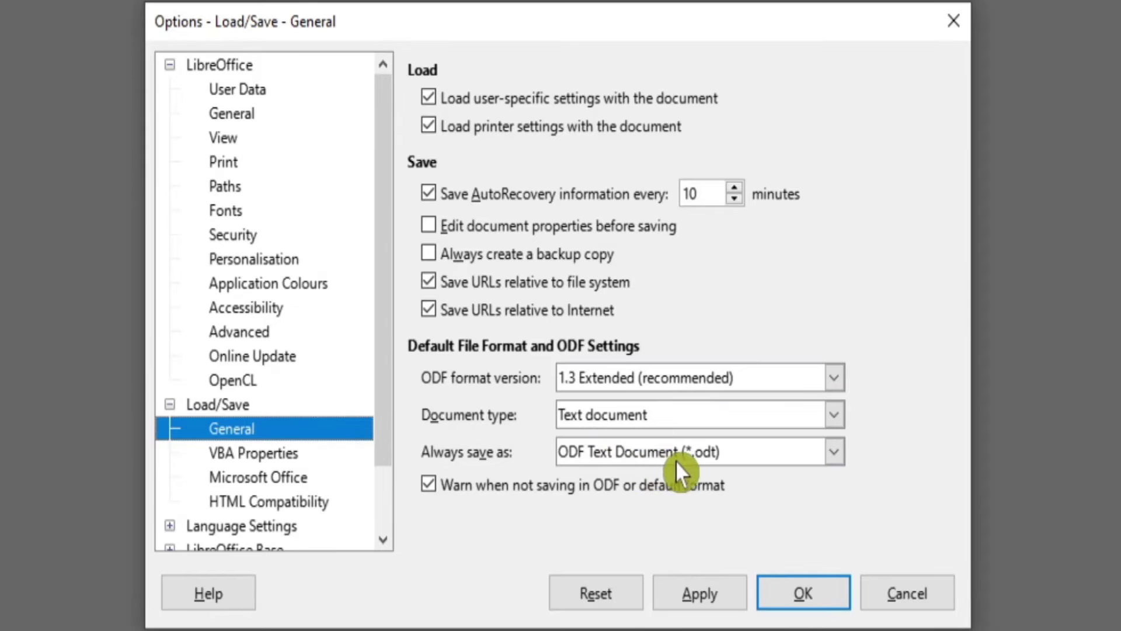
pyautogui.click(841, 450)
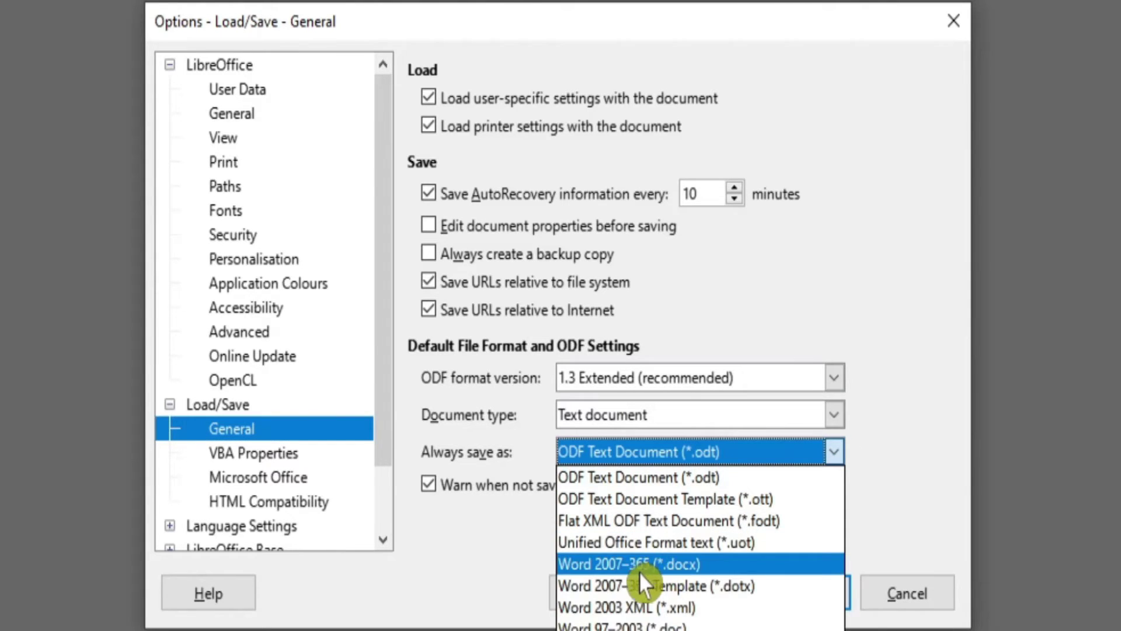
pyautogui.click(692, 570)
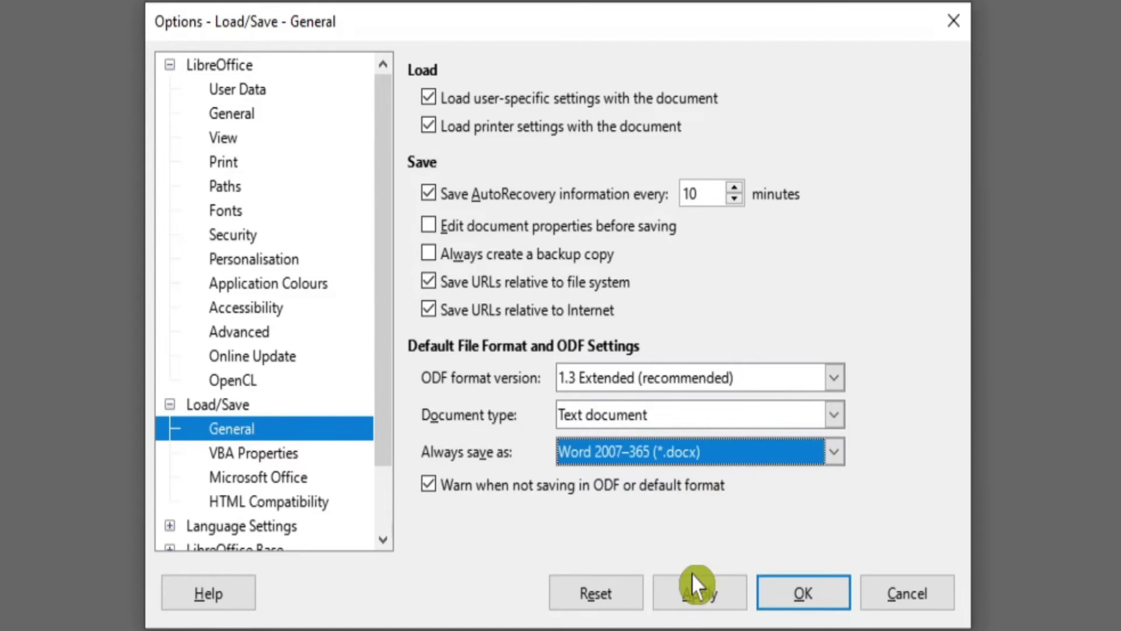
# - Set the default save format for the Spreadsheet document type to Excel 2007–365 (*.xlsx)
pyautogui.click(838, 420)
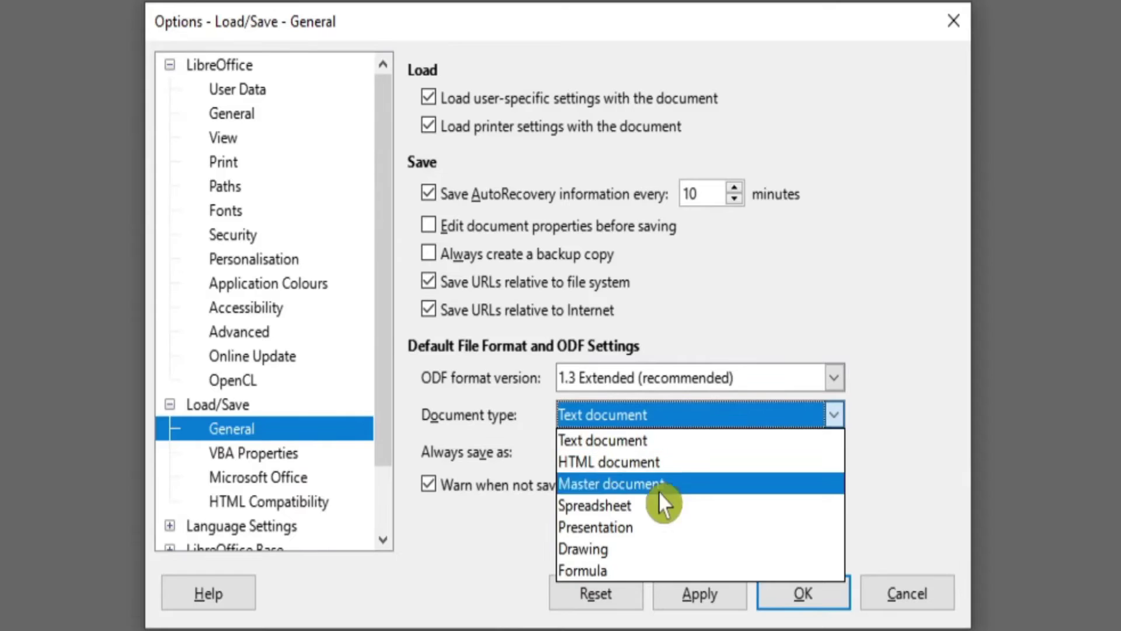
pyautogui.click(635, 511)
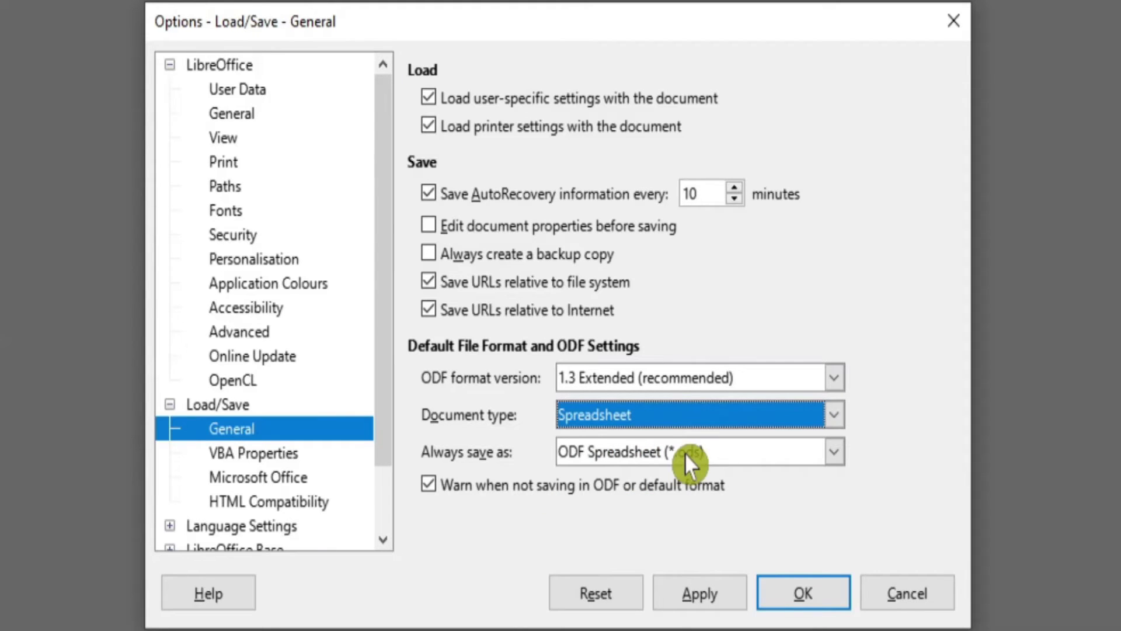
pyautogui.click(844, 457)
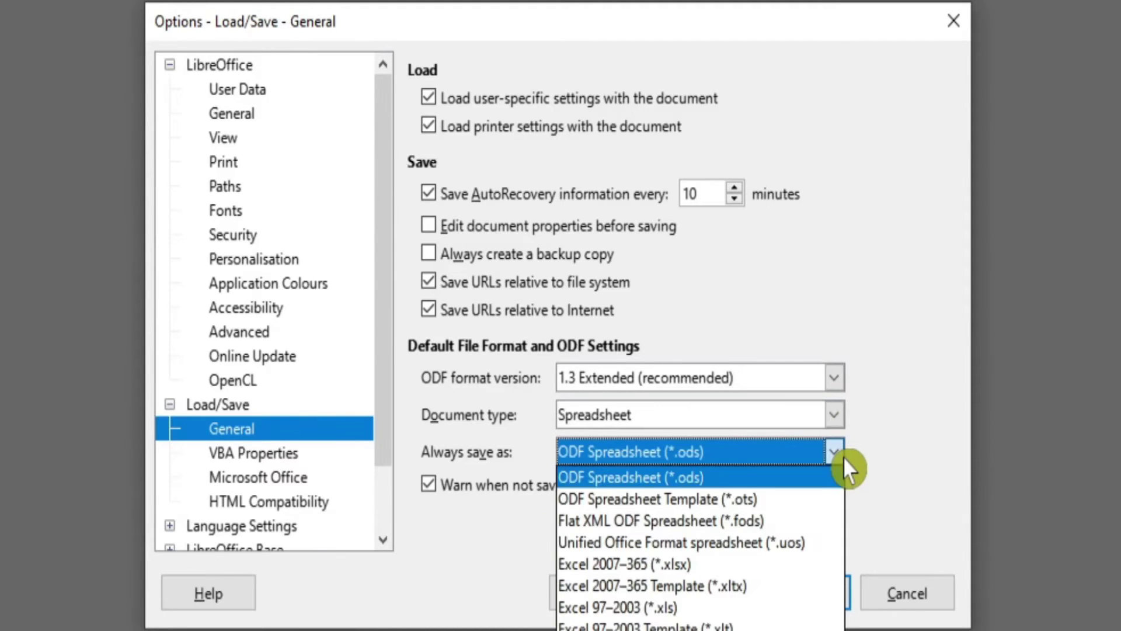
pyautogui.click(609, 573)
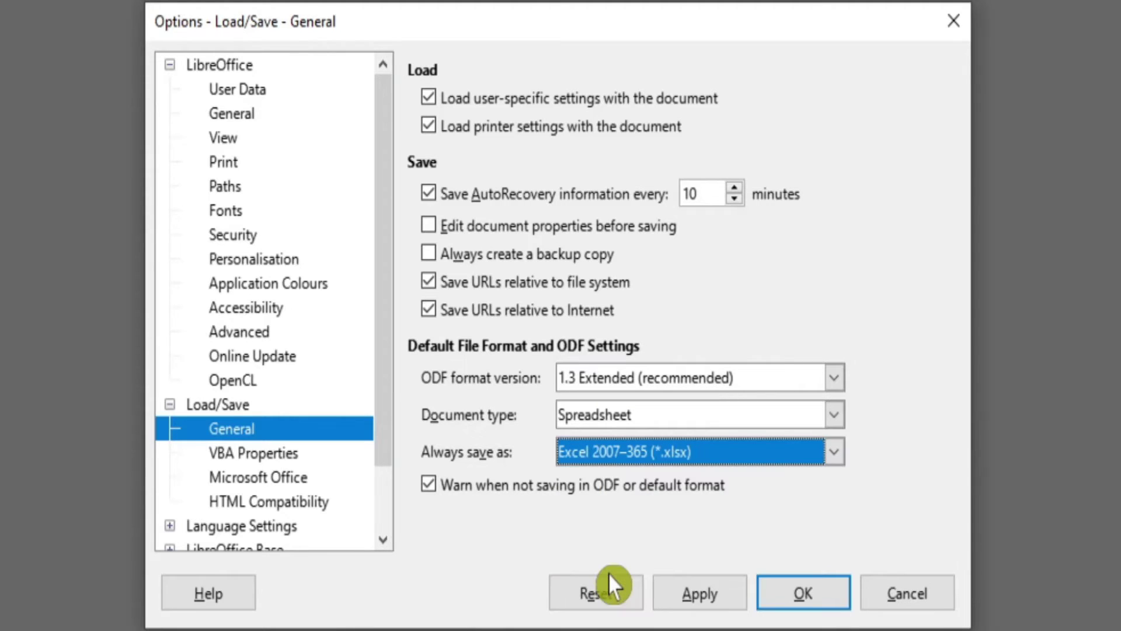
# - Set the default save format for the Presentation document type to PowerPoint 2007–365 (*.pptx)
pyautogui.click(834, 419)
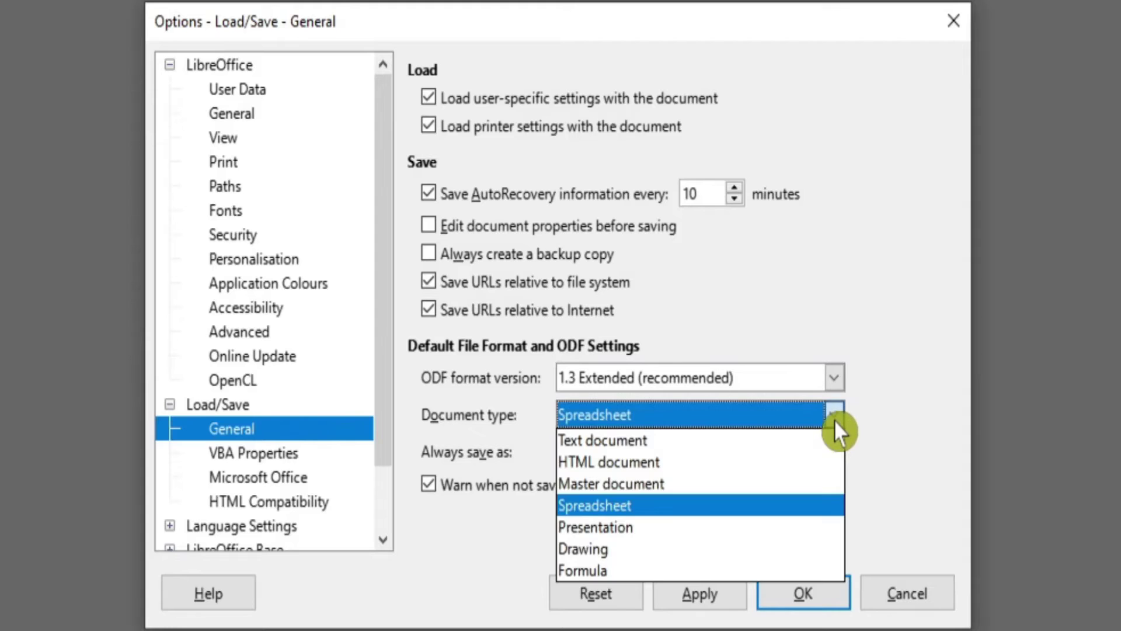
pyautogui.click(645, 528)
pyautogui.click(834, 460)
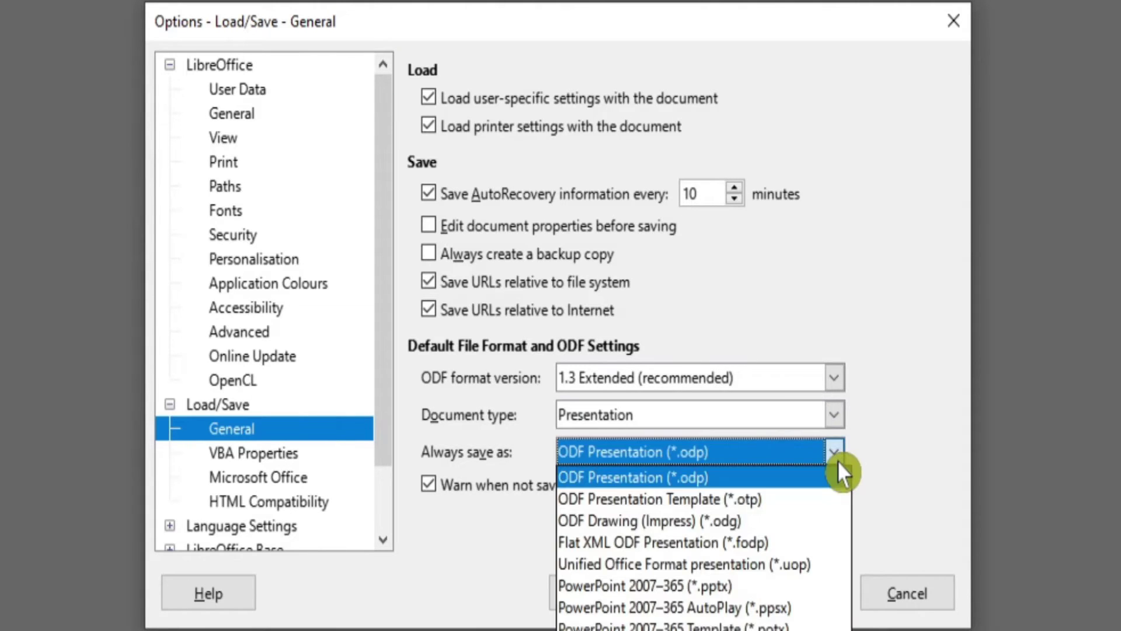
pyautogui.click(649, 587)
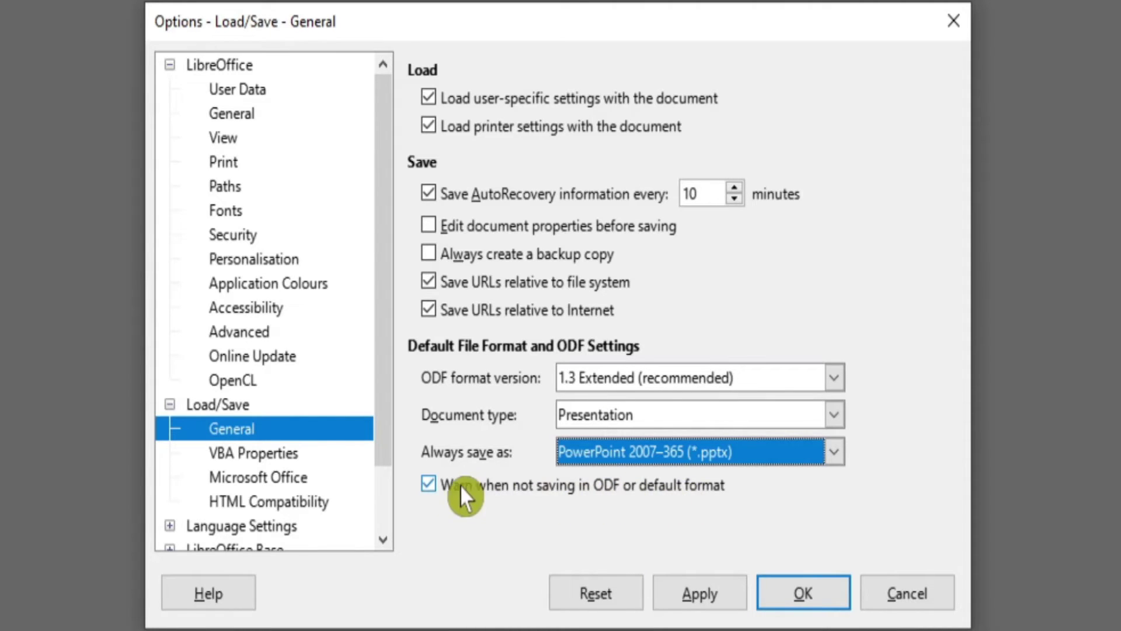
# - Turn off the warning when not saving in ODF or default format, and apply the LibreOffice options
pyautogui.click(434, 488)
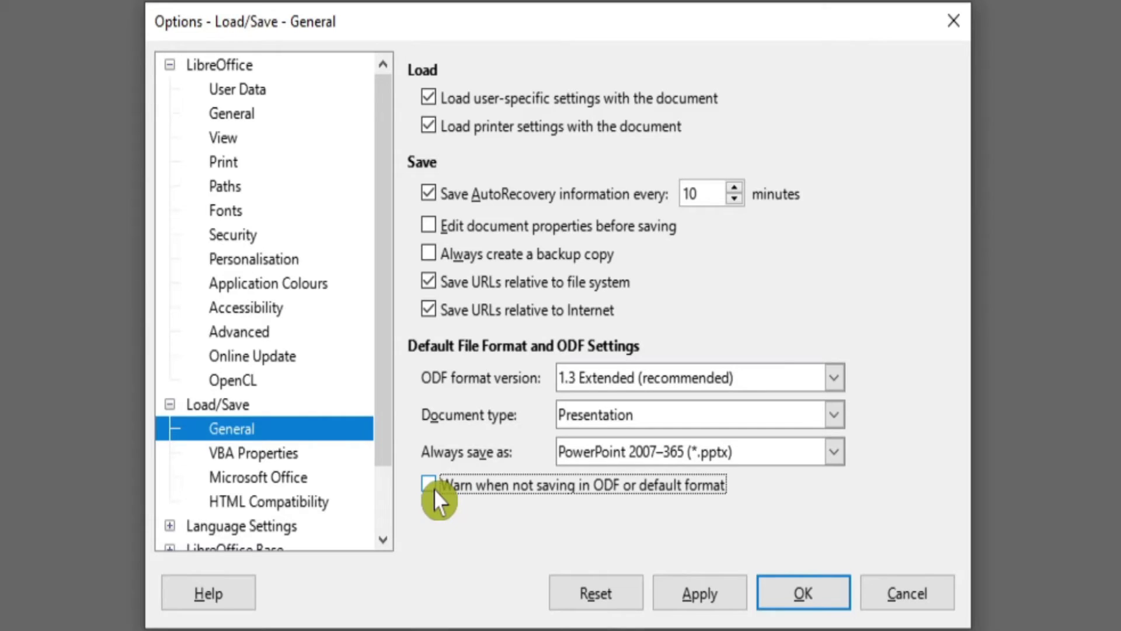
pyautogui.click(686, 594)
pyautogui.click(800, 590)
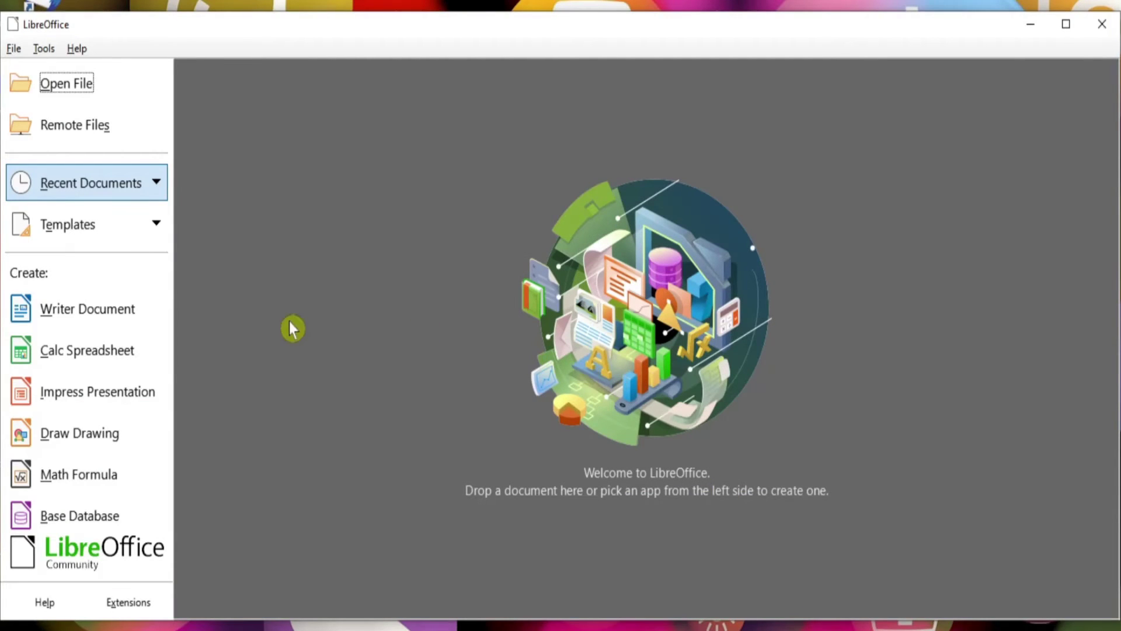
# - Create a Writer document, check the default file type offered when saving it, cancel the save and close LibreOffice
pyautogui.click(53, 311)
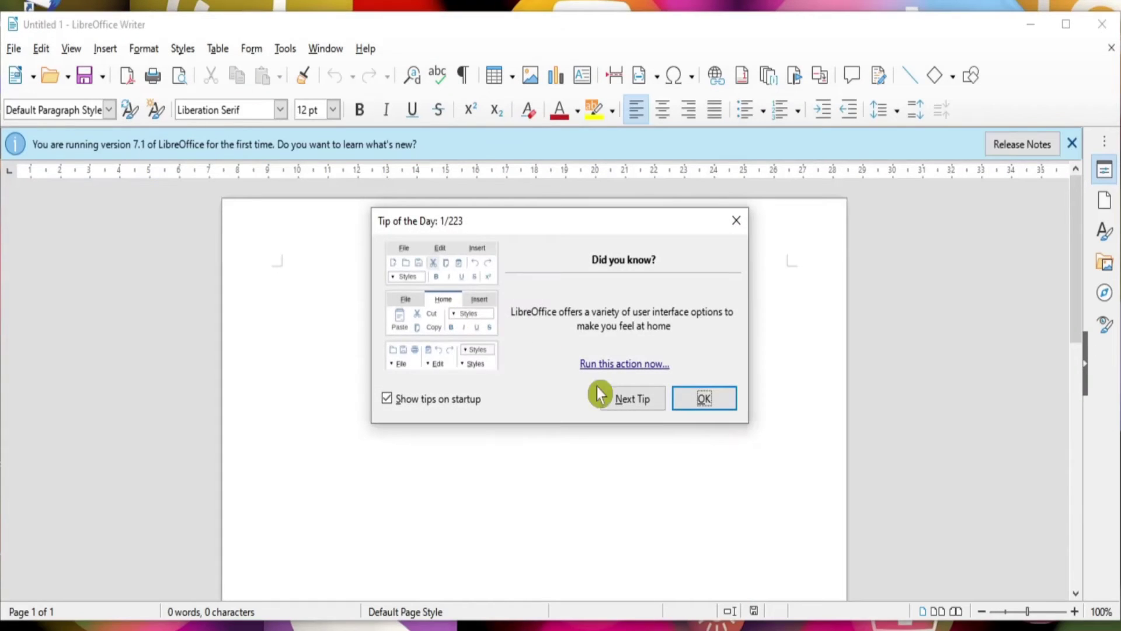
pyautogui.click(720, 404)
pyautogui.click(15, 49)
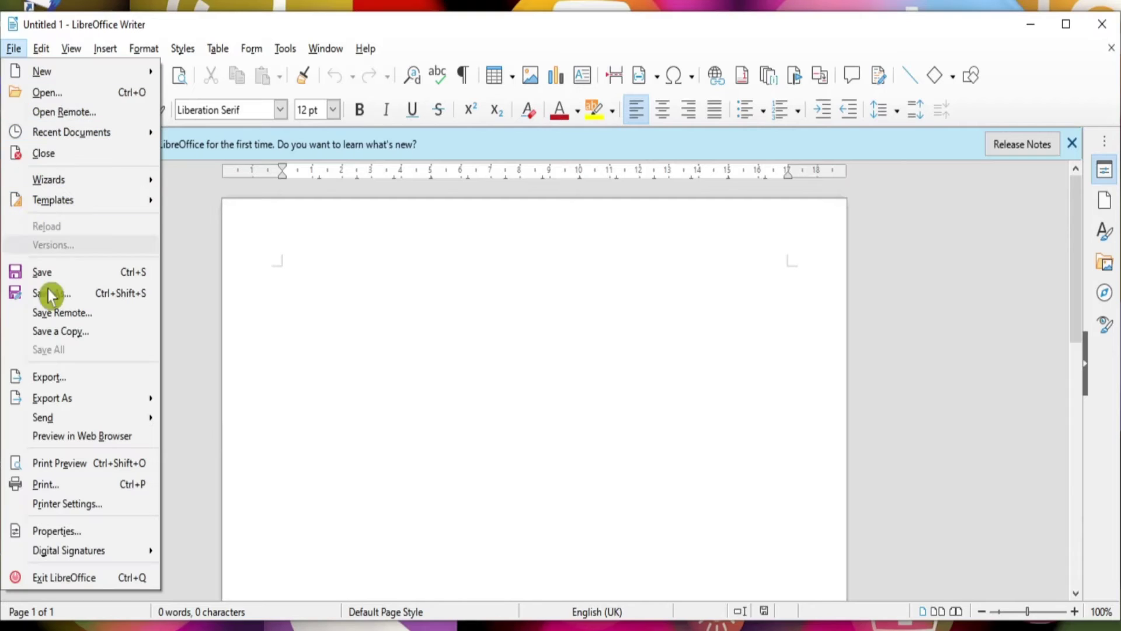
pyautogui.click(71, 301)
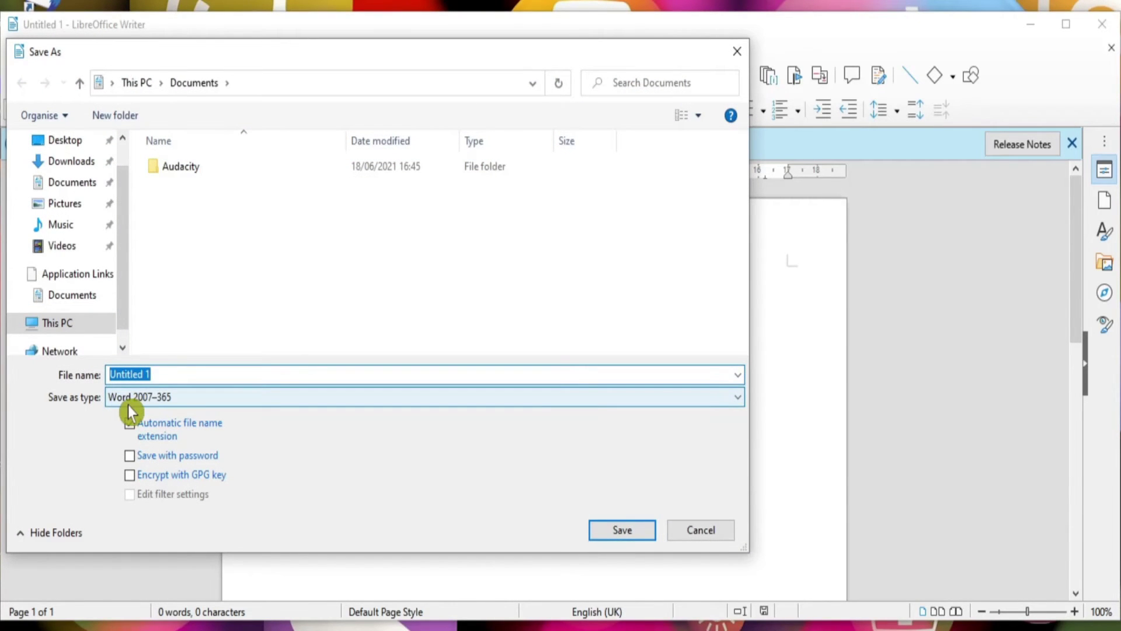
pyautogui.click(689, 530)
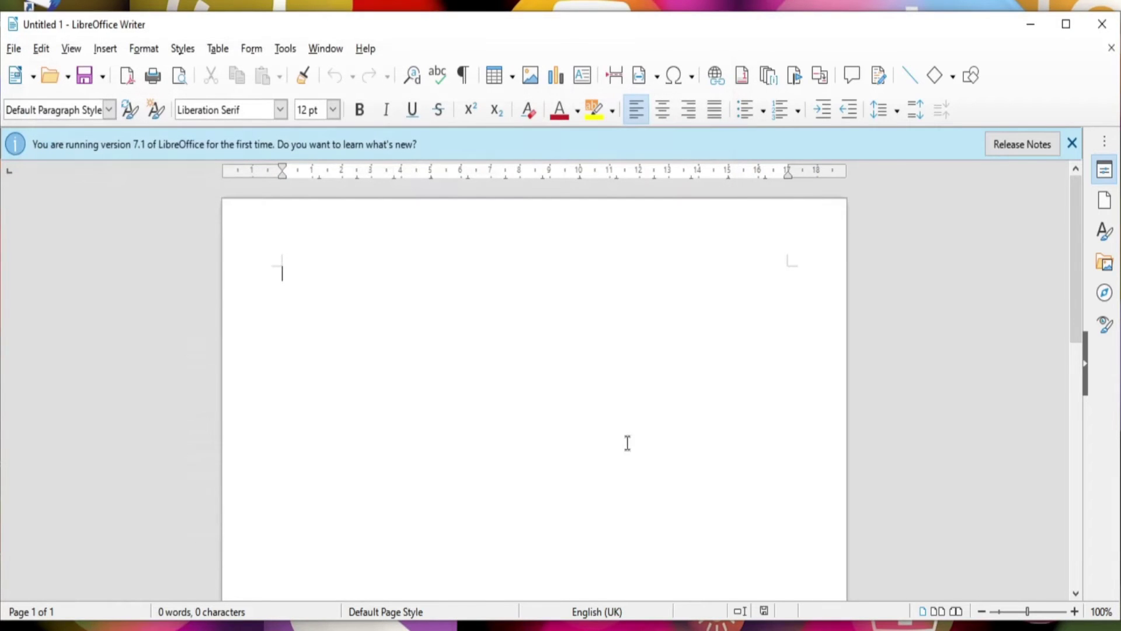
pyautogui.click(1102, 24)
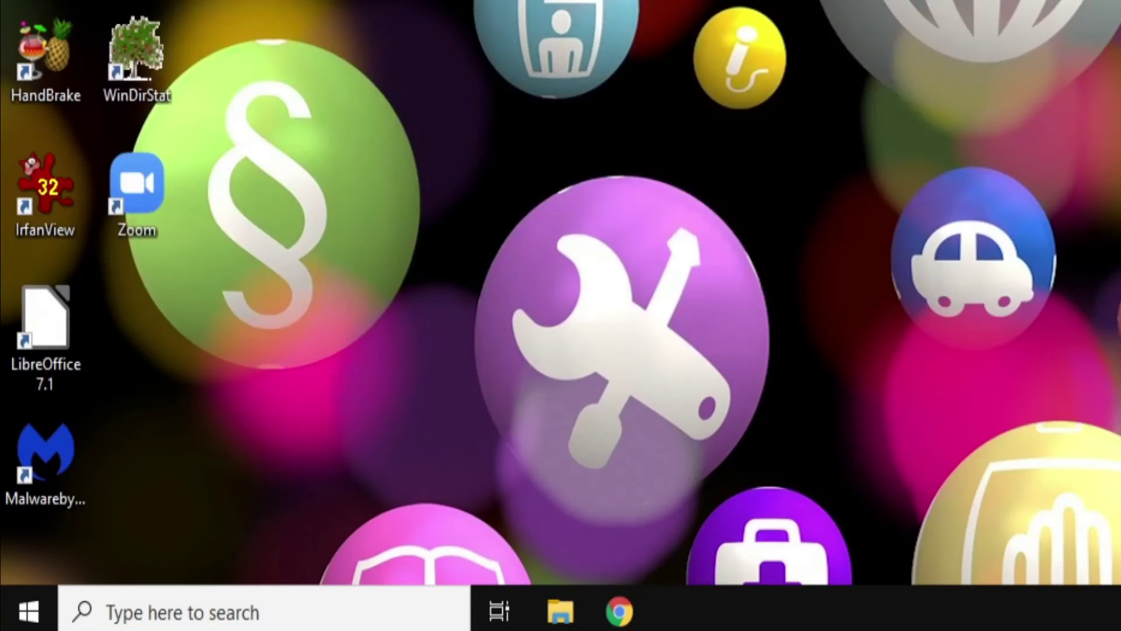
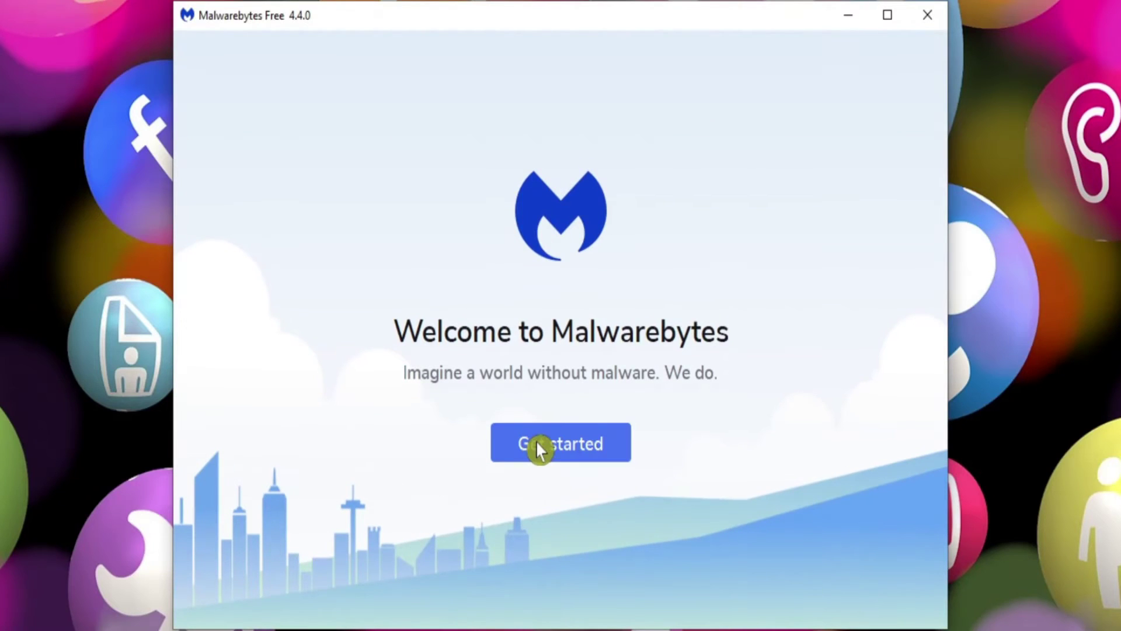
# - Go through the Malwarebytes Free welcome setup without entering an email, view its Scanner option and close the program
pyautogui.click(536, 445)
pyautogui.click(561, 522)
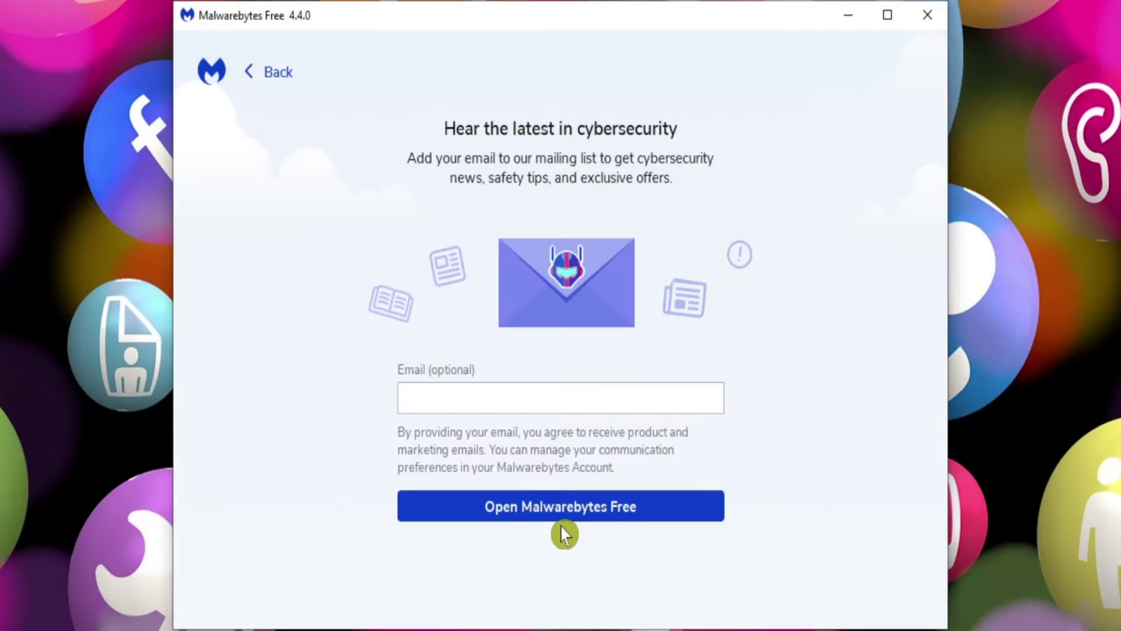
pyautogui.click(559, 509)
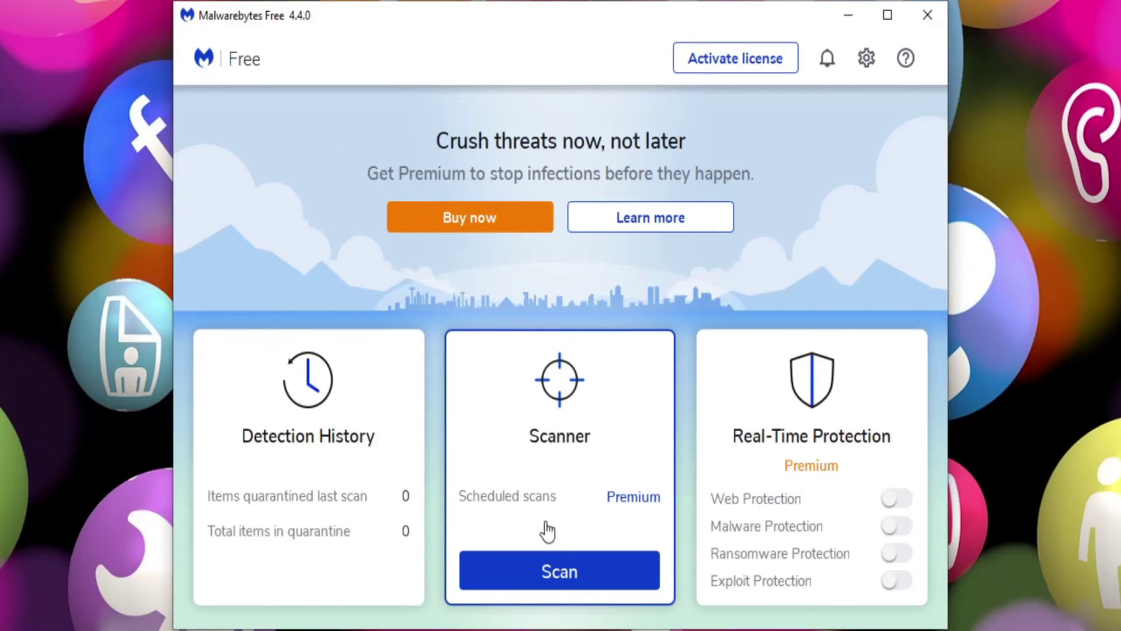
pyautogui.click(577, 578)
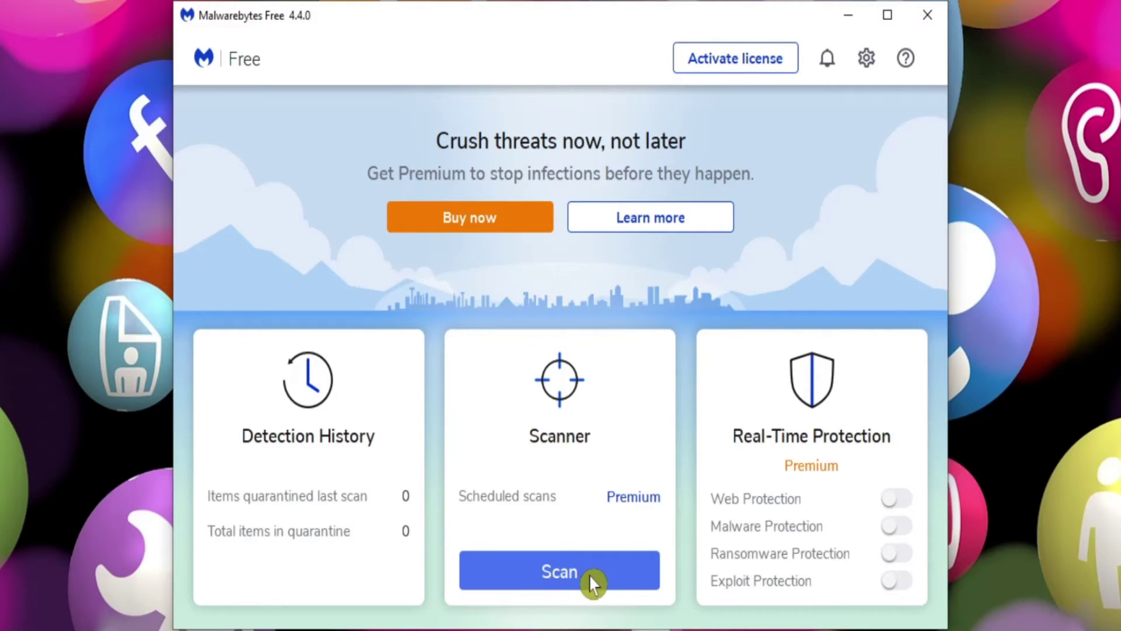
pyautogui.click(929, 18)
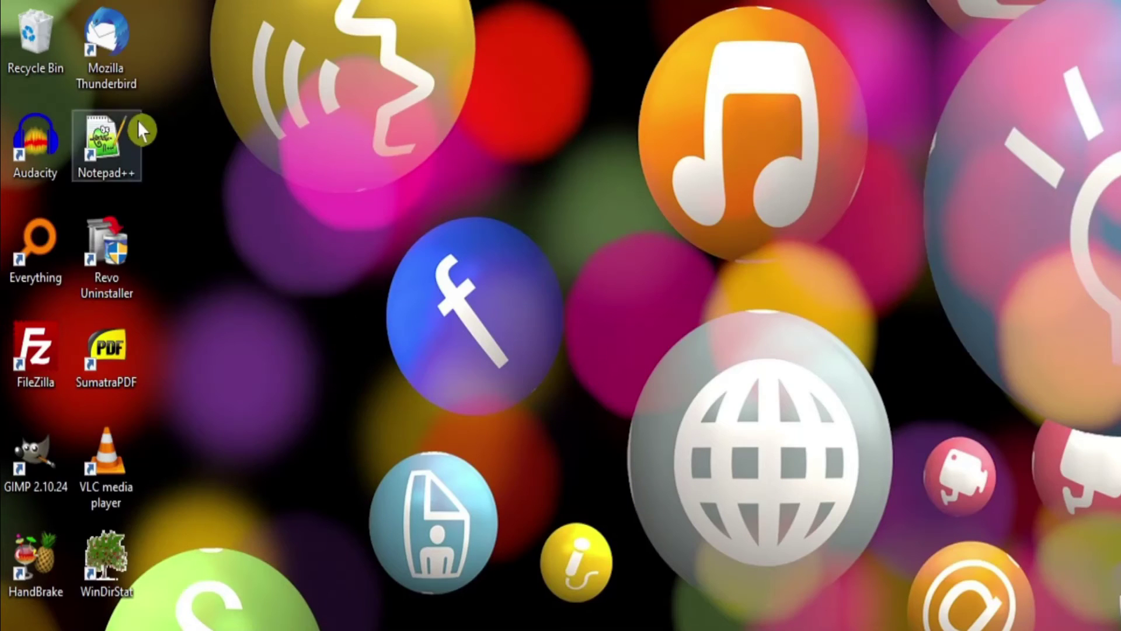
# - Open Mozilla Thunderbird, view the setup form for an existing email address, and close it and the program
pyautogui.click(107, 76)
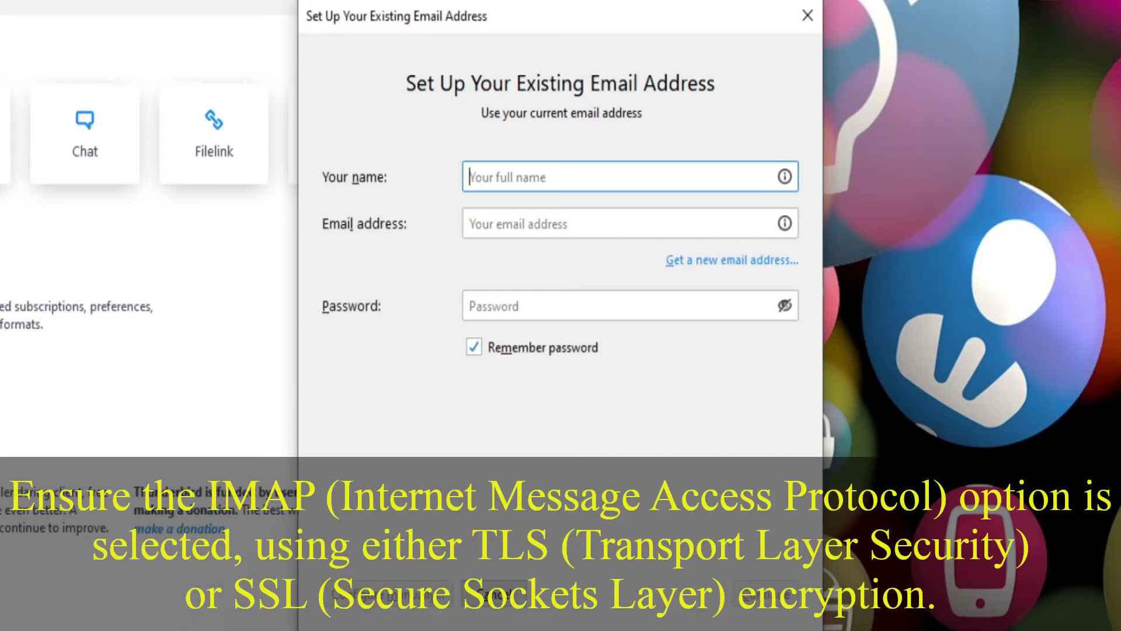
pyautogui.click(808, 15)
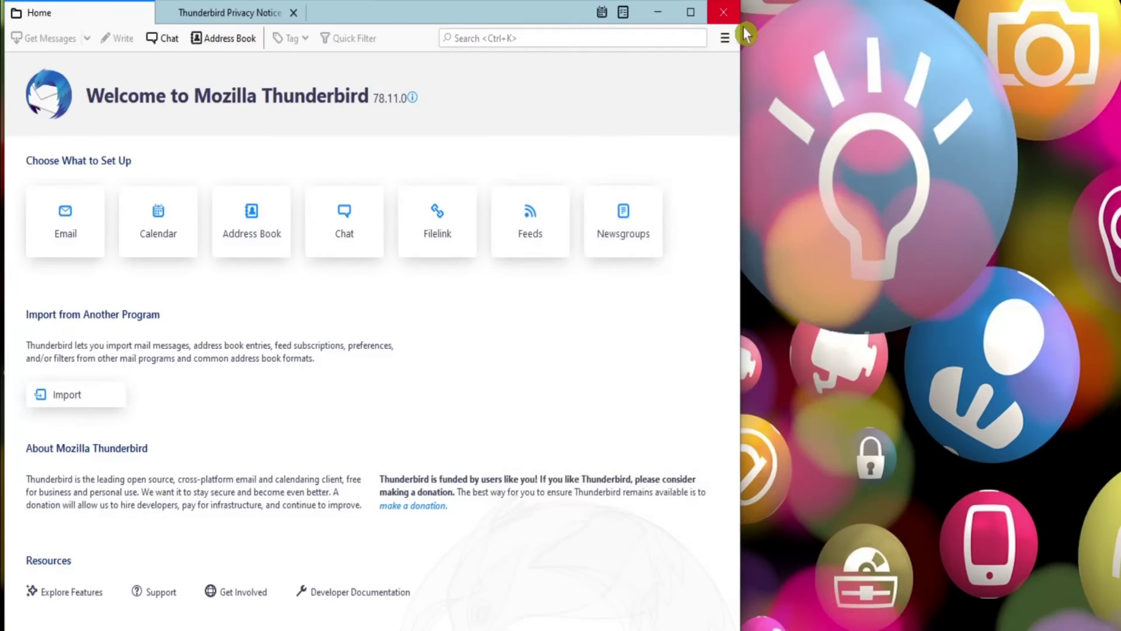
pyautogui.click(727, 14)
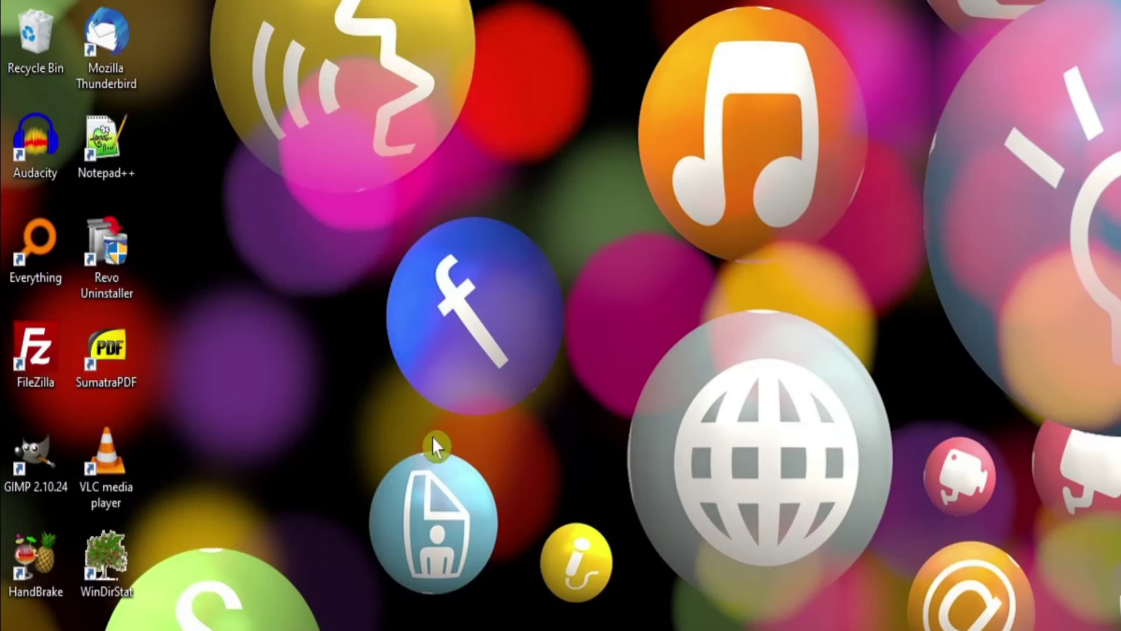
pyautogui.doubleClick(91, 168)
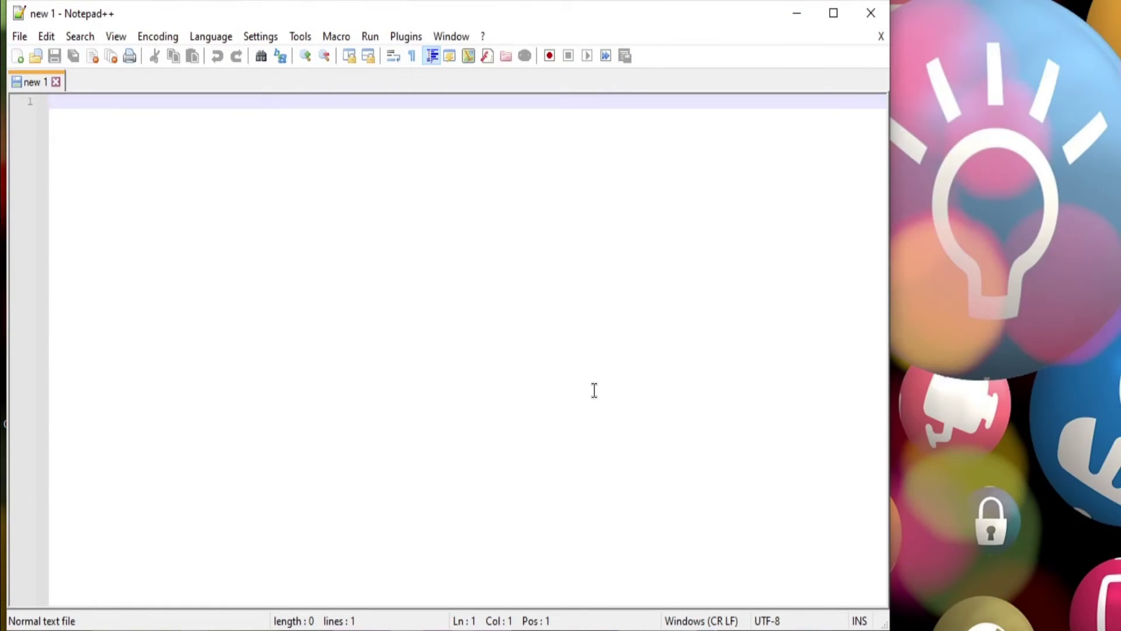
pyautogui.write('<html>   <head>     <title>My First Web Page</title>   </head>   <body>     <h1>Welcome to my web page</h1>     <p>       <a href="https://mywebsite.com">My First Web Page</a> An example of a beginner\'s web page.     </p>   </body> </html>')
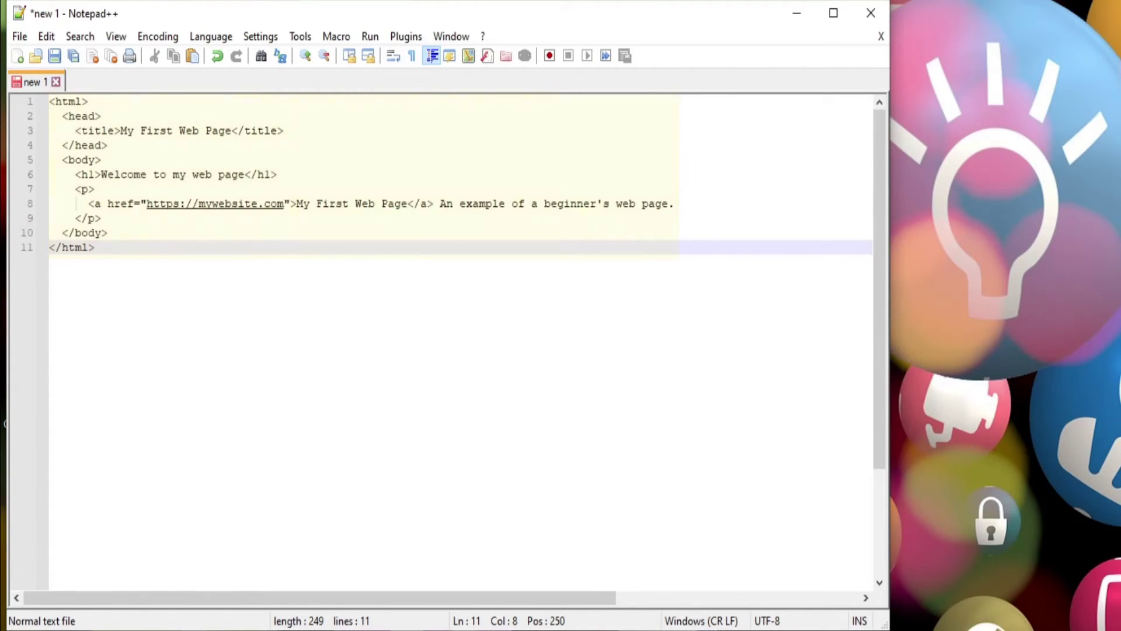
# - Set the sample page's syntax language to HTML and close Notepad++
pyautogui.click(206, 39)
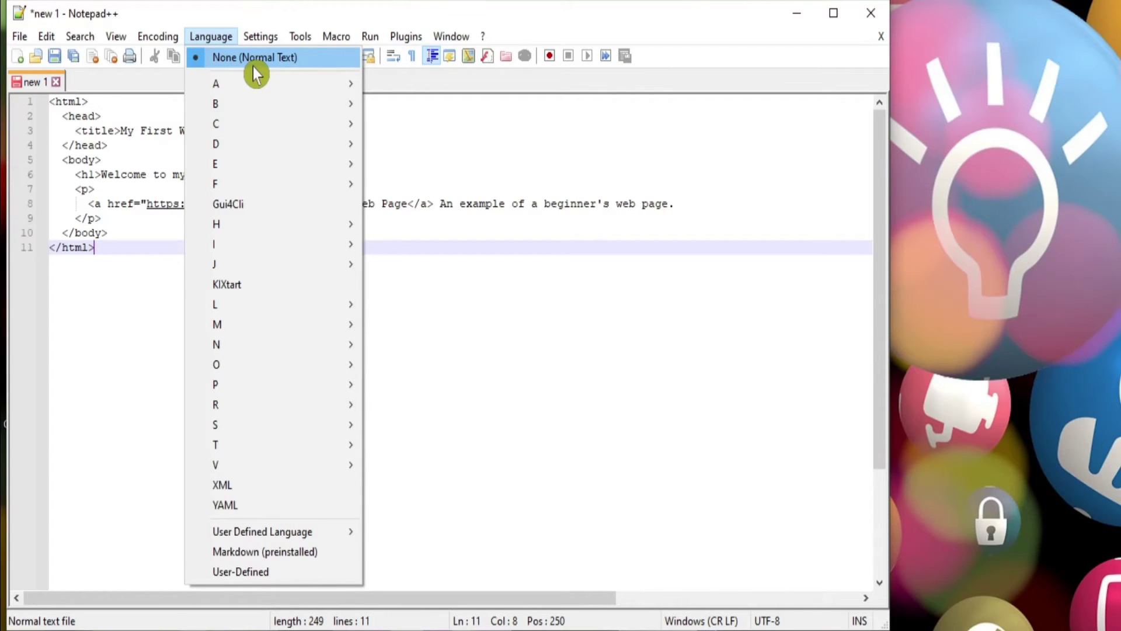
pyautogui.moveTo(260, 225)
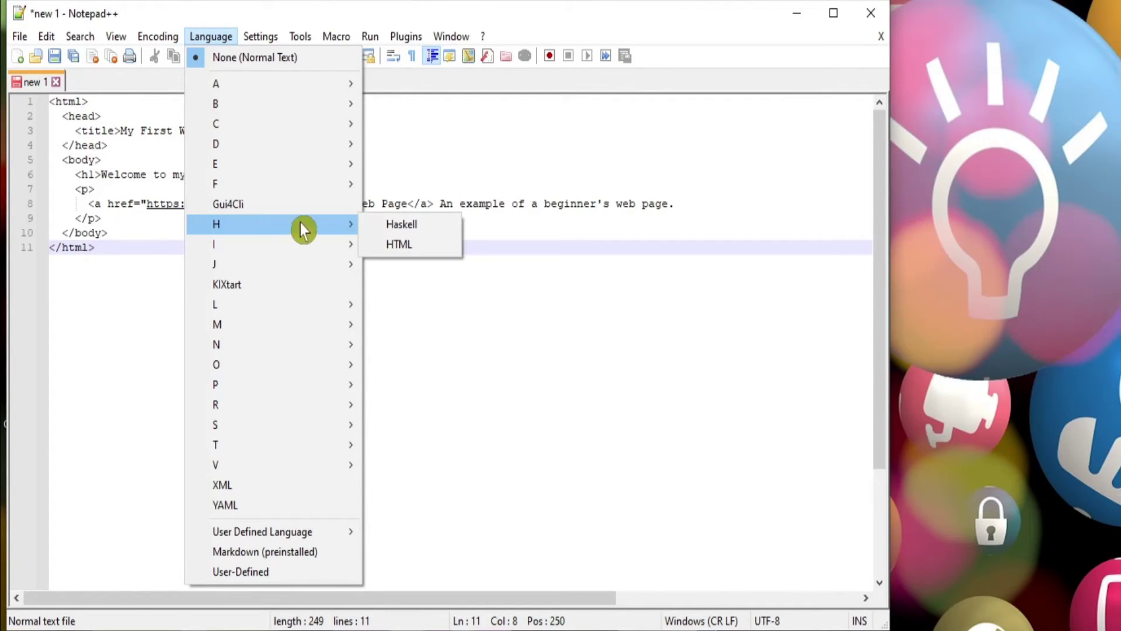
pyautogui.click(402, 246)
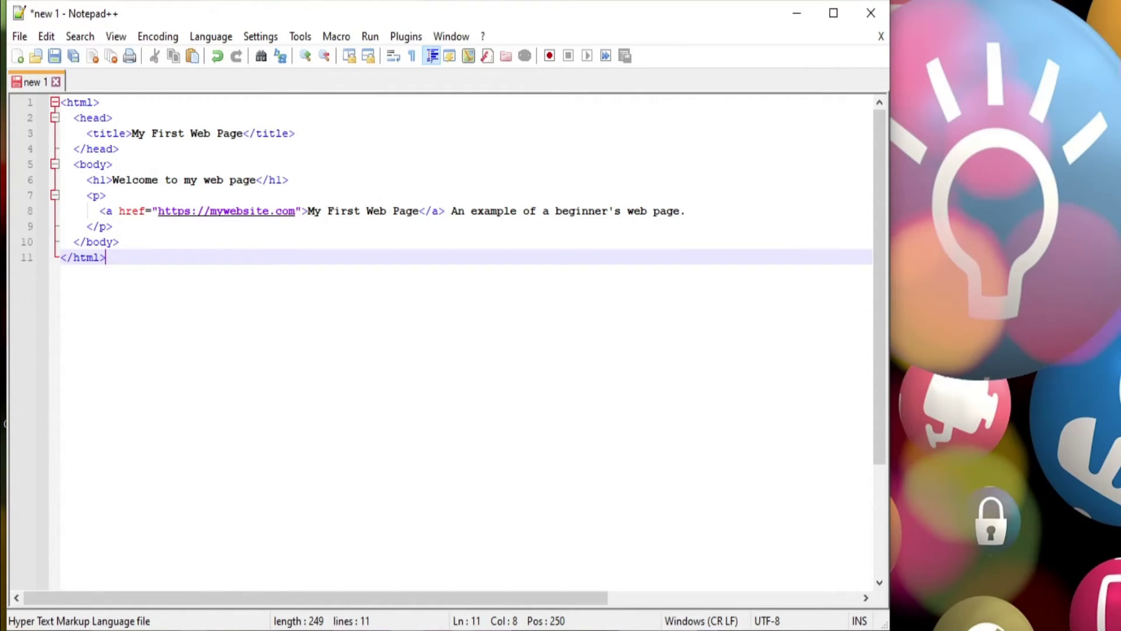
pyautogui.click(876, 14)
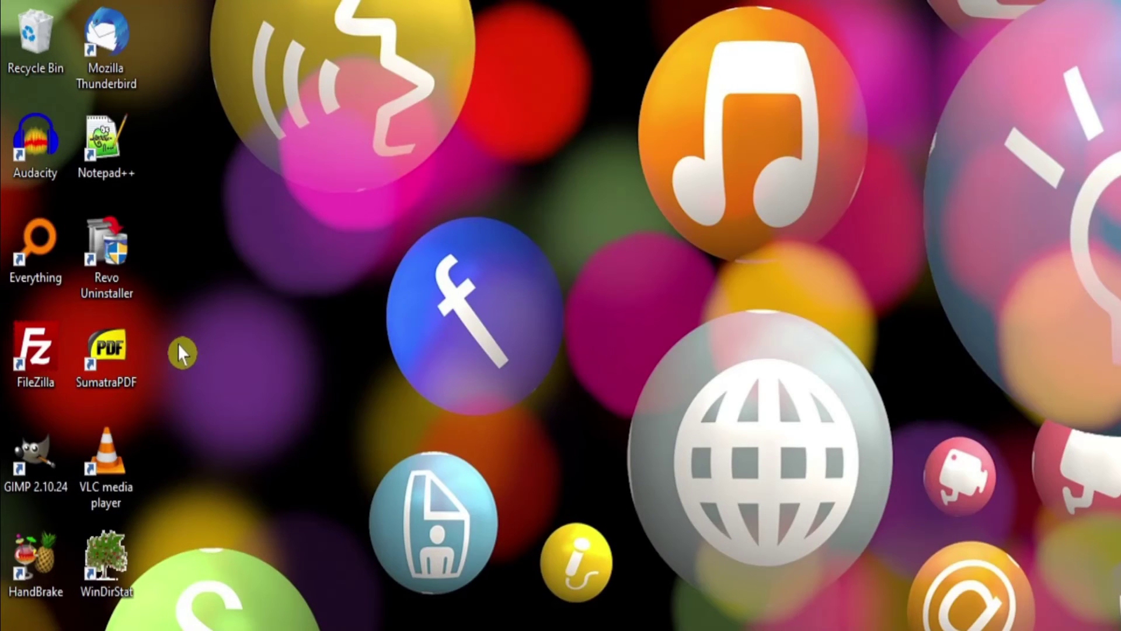
# - Open Revo Uninstaller with permission to make changes and uninstall HandBrake 1.3.3, keeping the system restore point option enabled
pyautogui.doubleClick(97, 230)
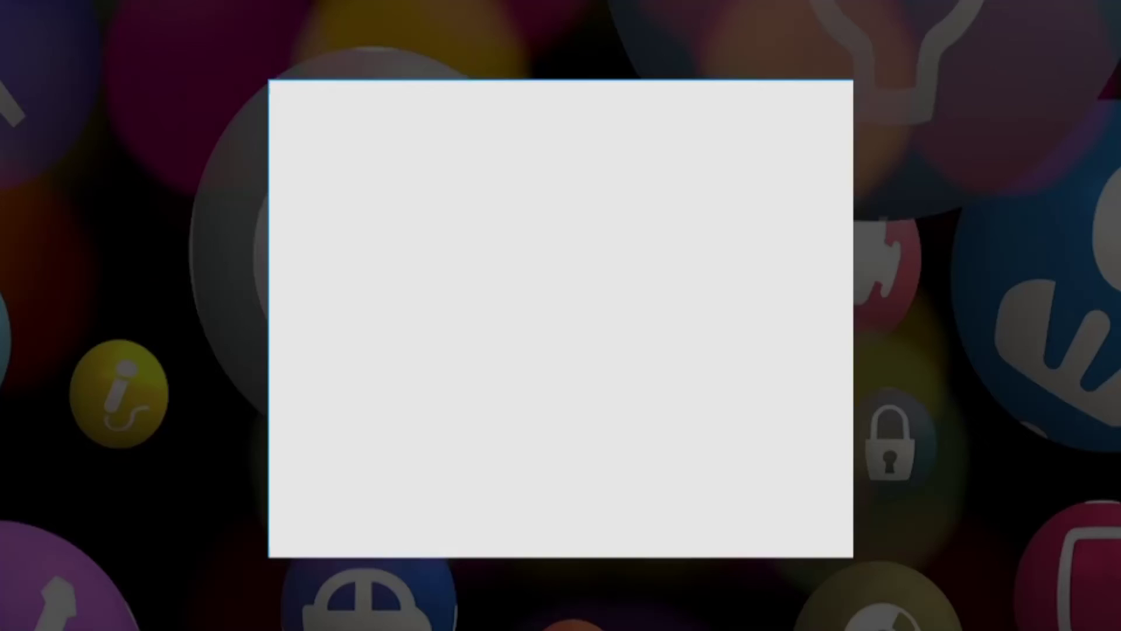
pyautogui.click(374, 506)
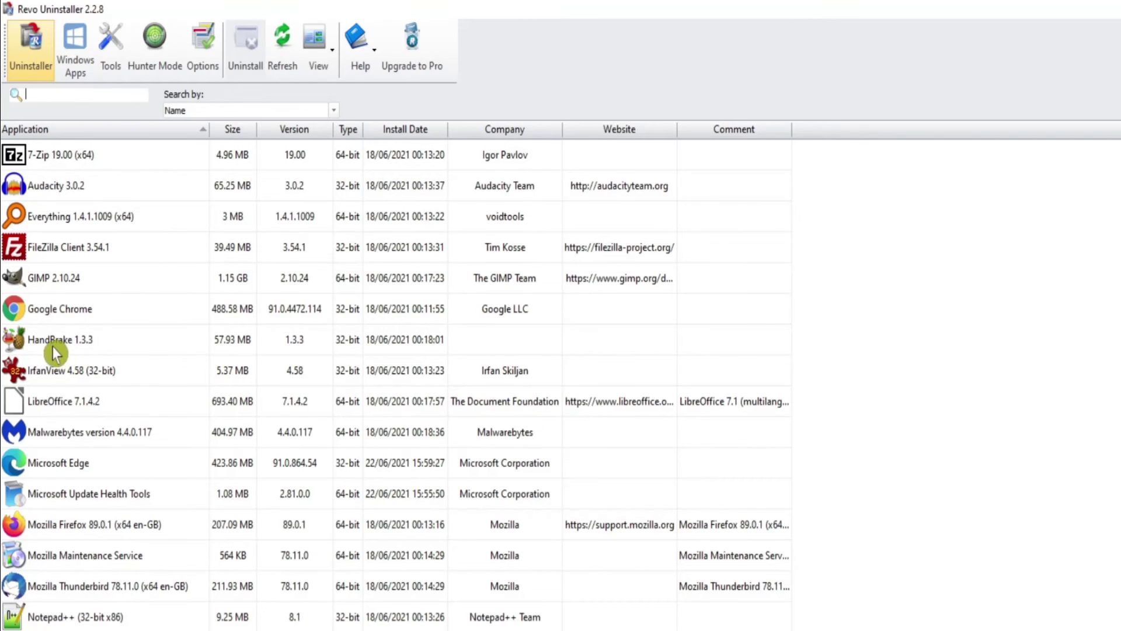
pyautogui.click(47, 341)
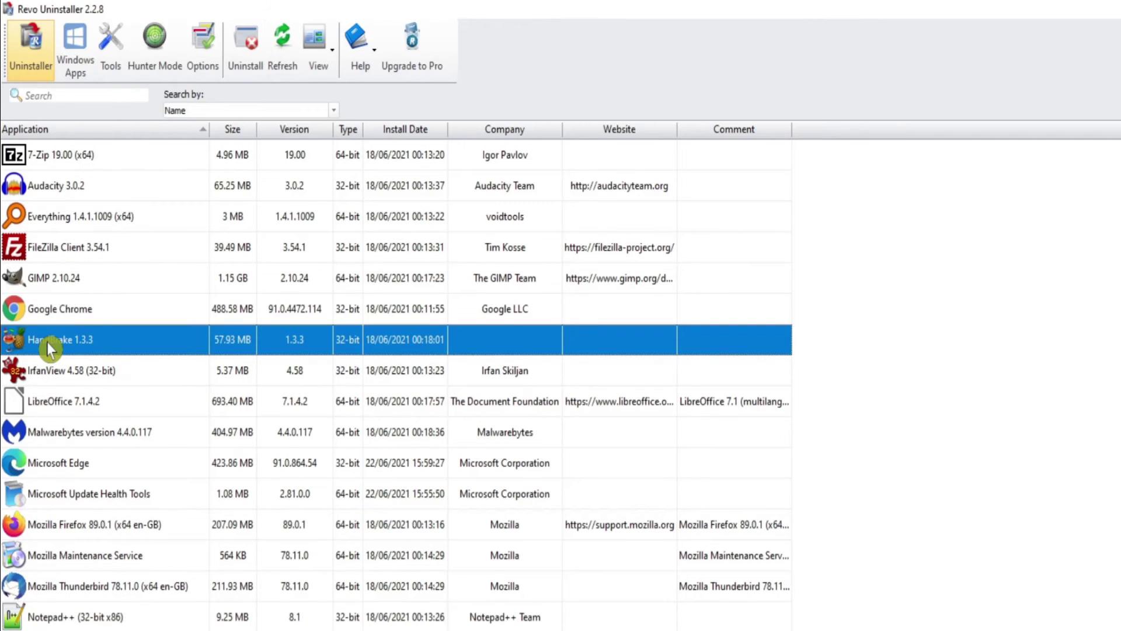
pyautogui.click(246, 59)
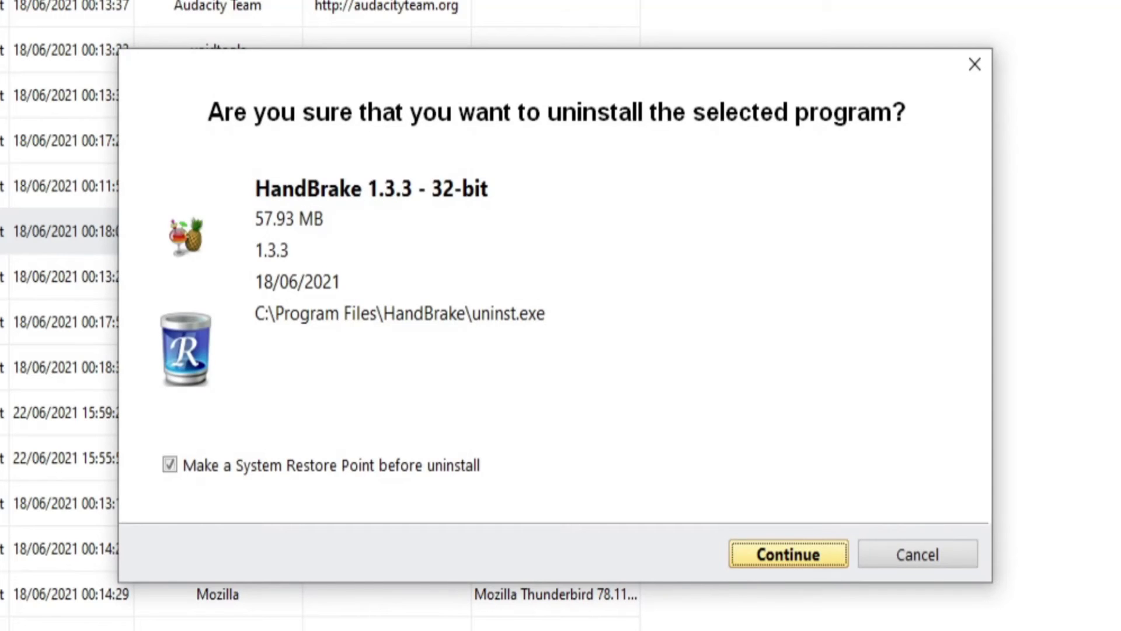
pyautogui.click(780, 562)
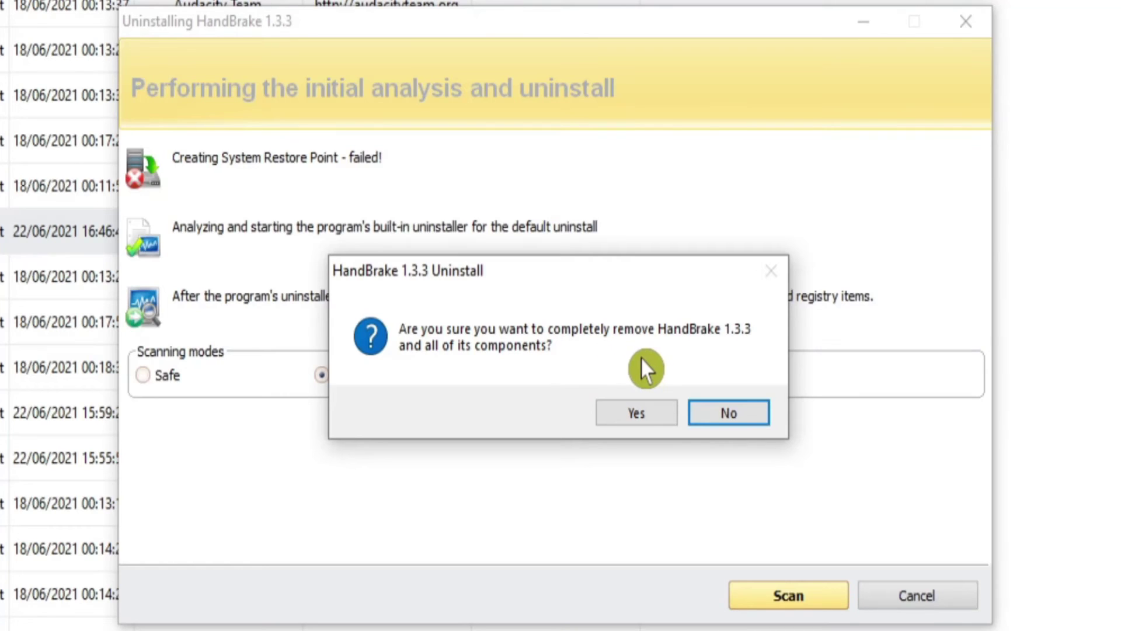
pyautogui.click(645, 420)
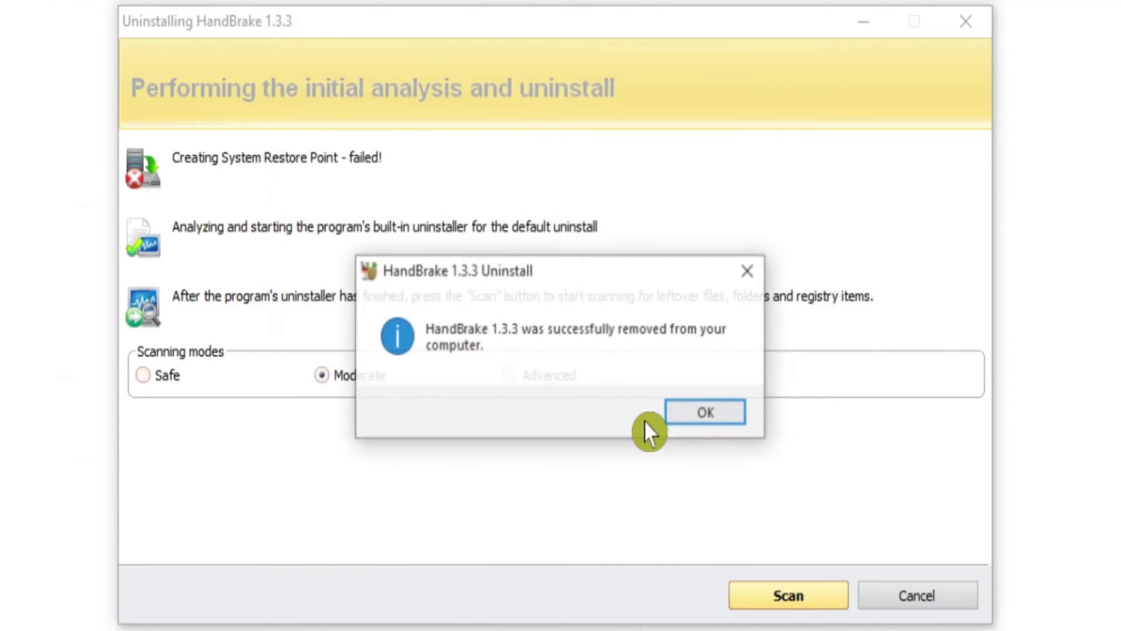
pyautogui.click(687, 411)
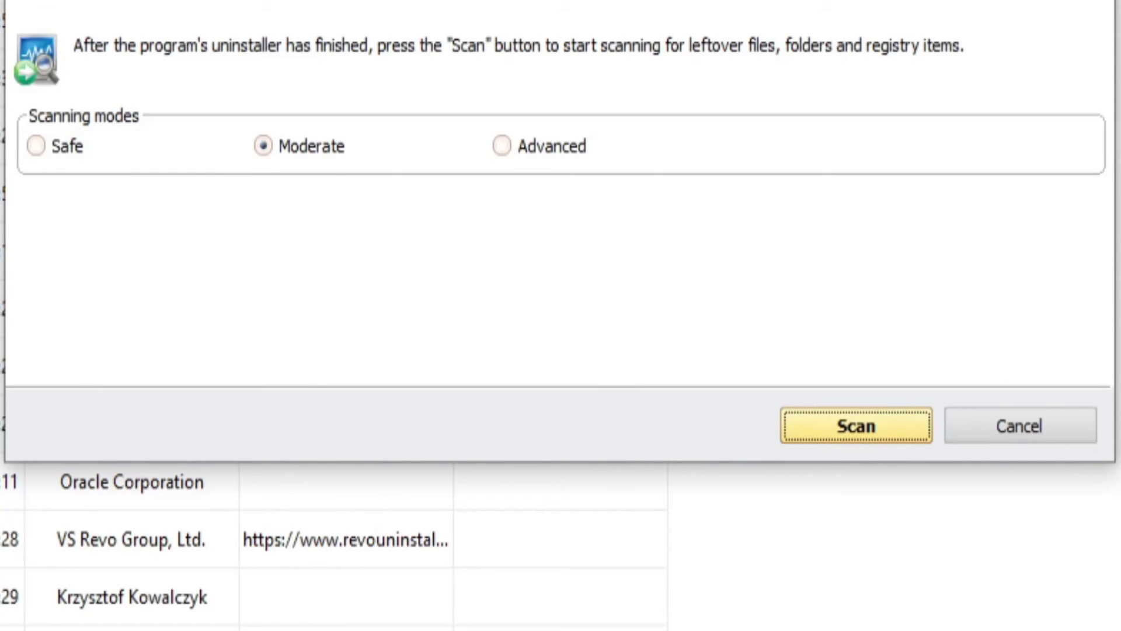
# - Scan for HandBrake leftovers in Safe mode, delete all the leftover registry items found and close Revo Uninstaller
pyautogui.click(47, 158)
pyautogui.click(837, 425)
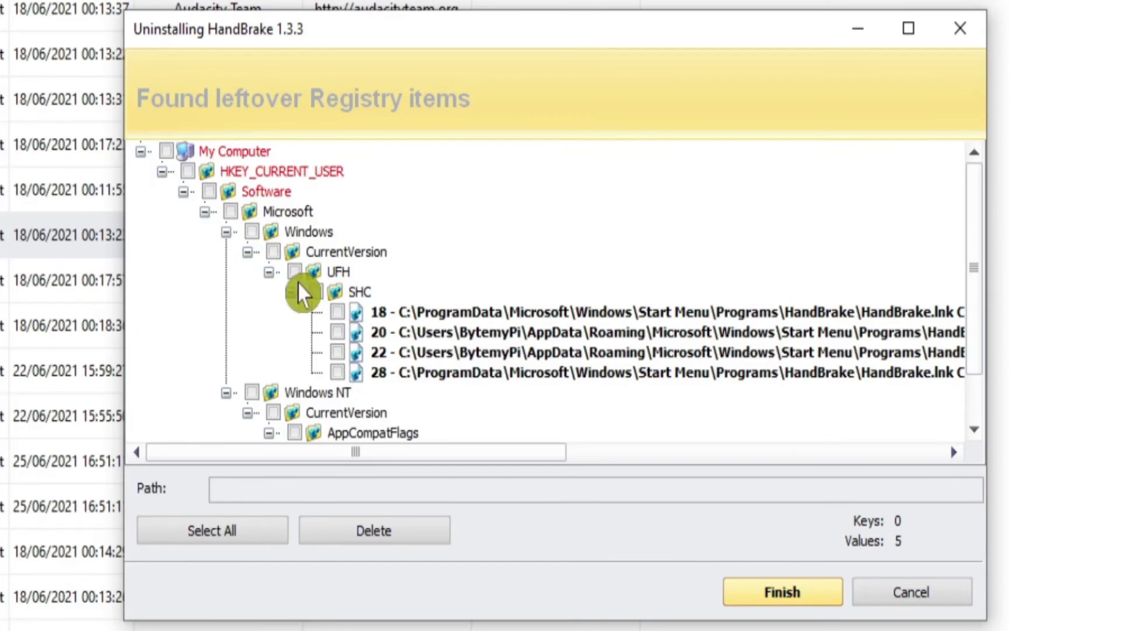
pyautogui.click(222, 536)
pyautogui.click(363, 535)
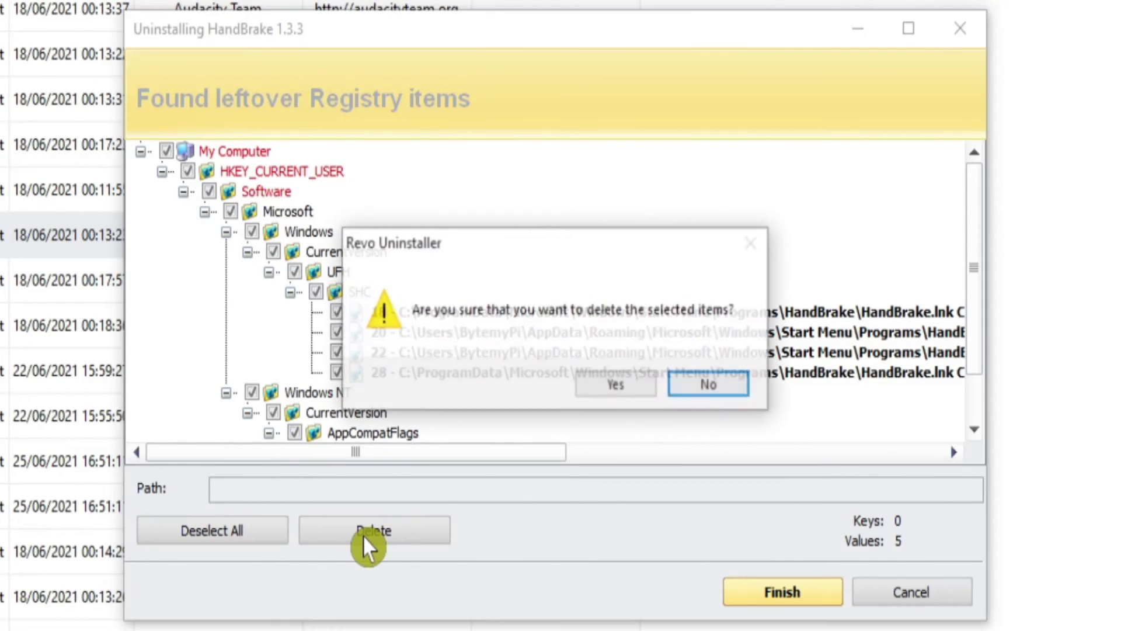
pyautogui.click(603, 390)
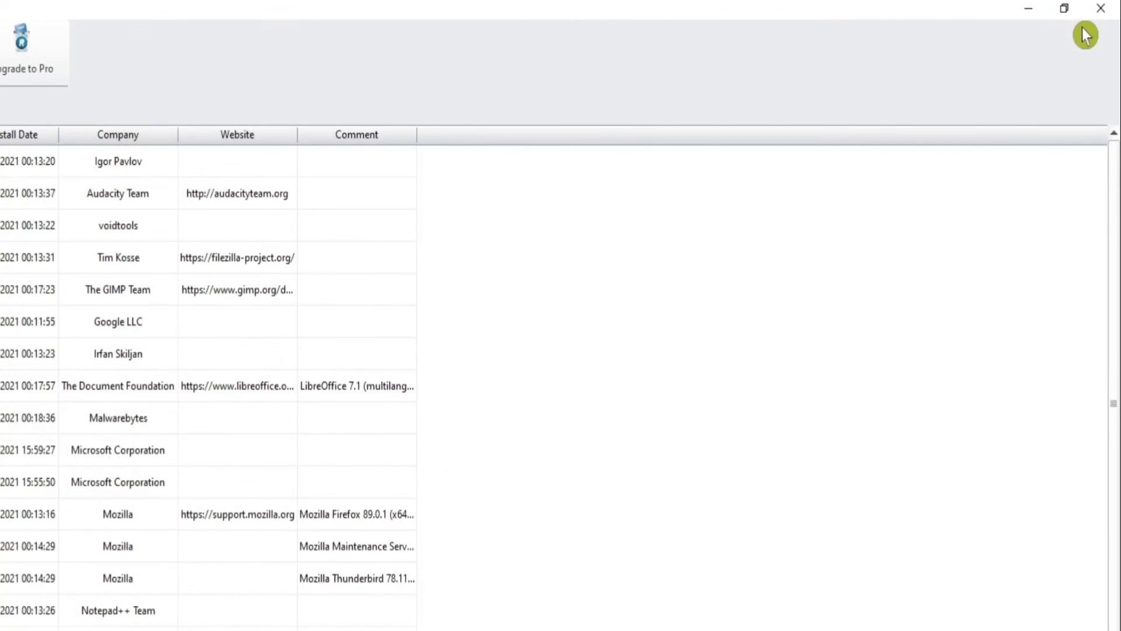
pyautogui.click(1092, 9)
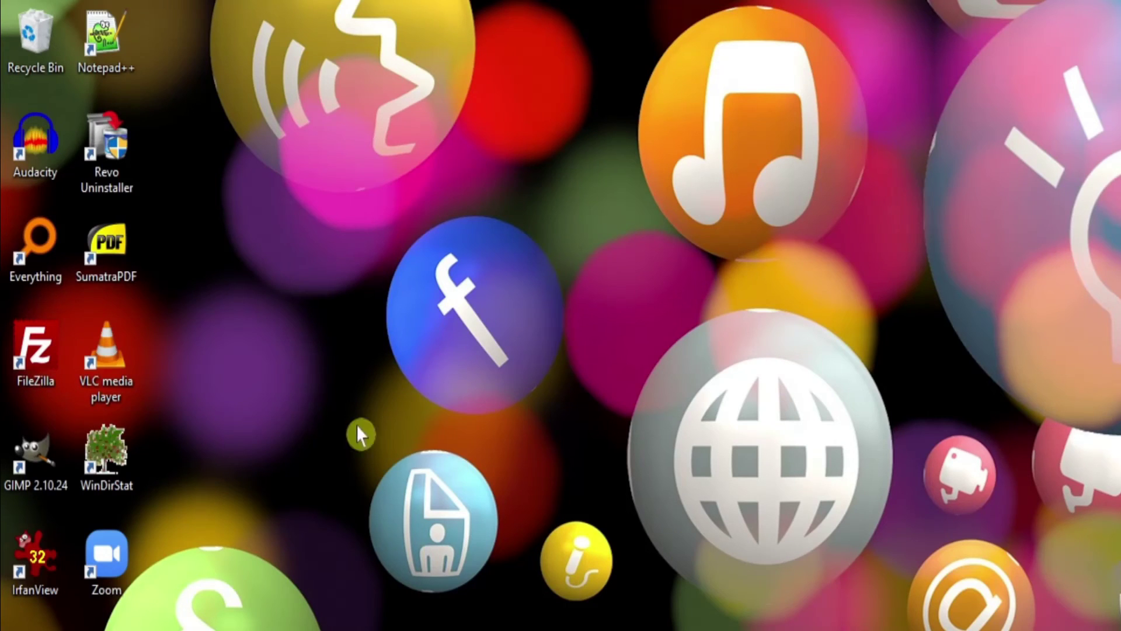
# - Open SumatraPDF, view the file selection for opening a document, and close it and the program without choosing a file
pyautogui.doubleClick(111, 251)
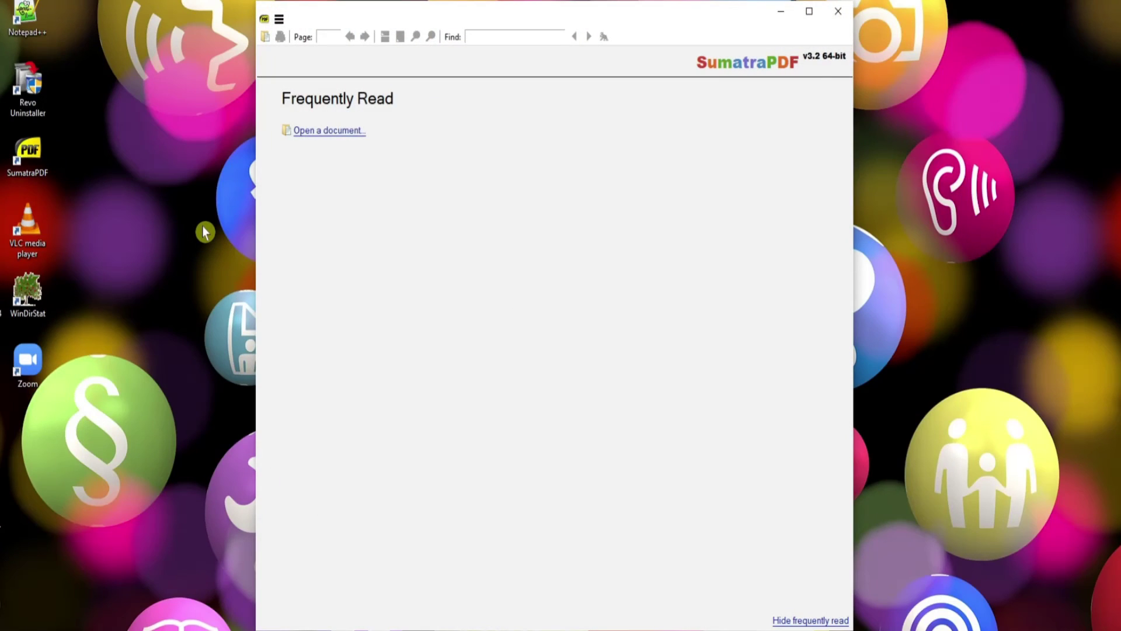
pyautogui.click(325, 130)
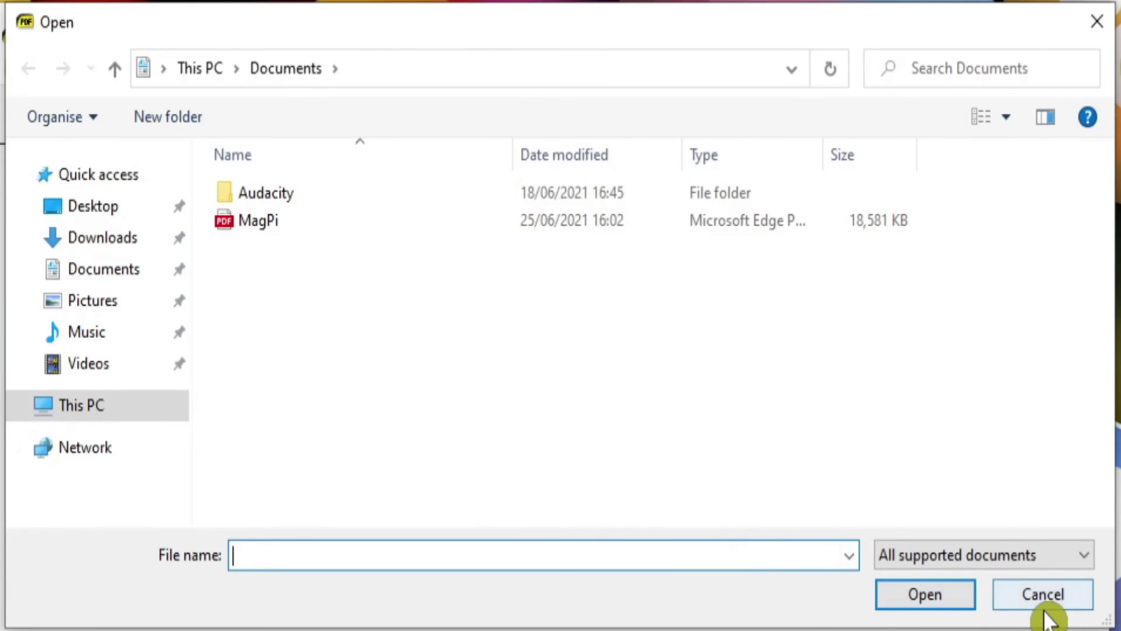
pyautogui.click(1097, 21)
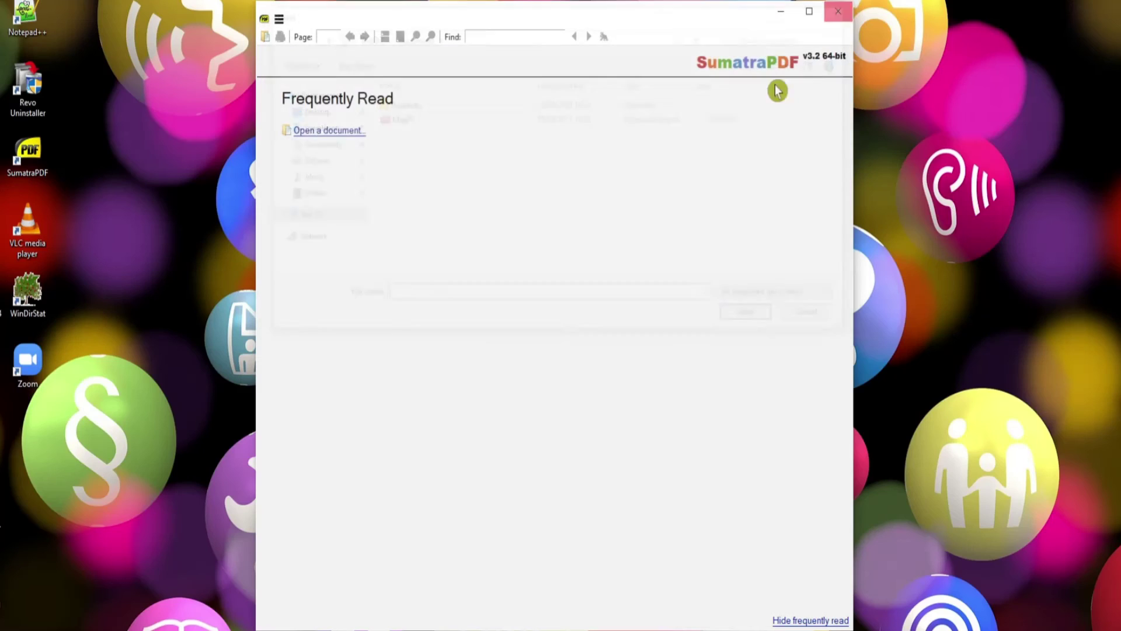
pyautogui.click(839, 12)
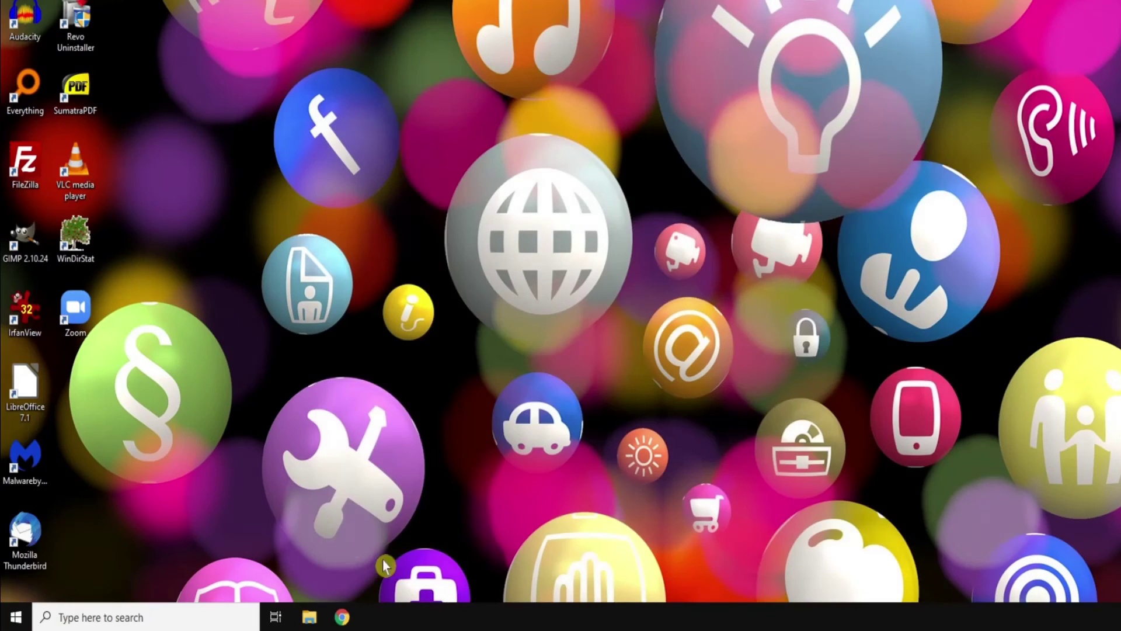
# - Make SumatraPDF the default app for .pdf files through the properties of the MagPi file in the Documents folder
pyautogui.click(310, 616)
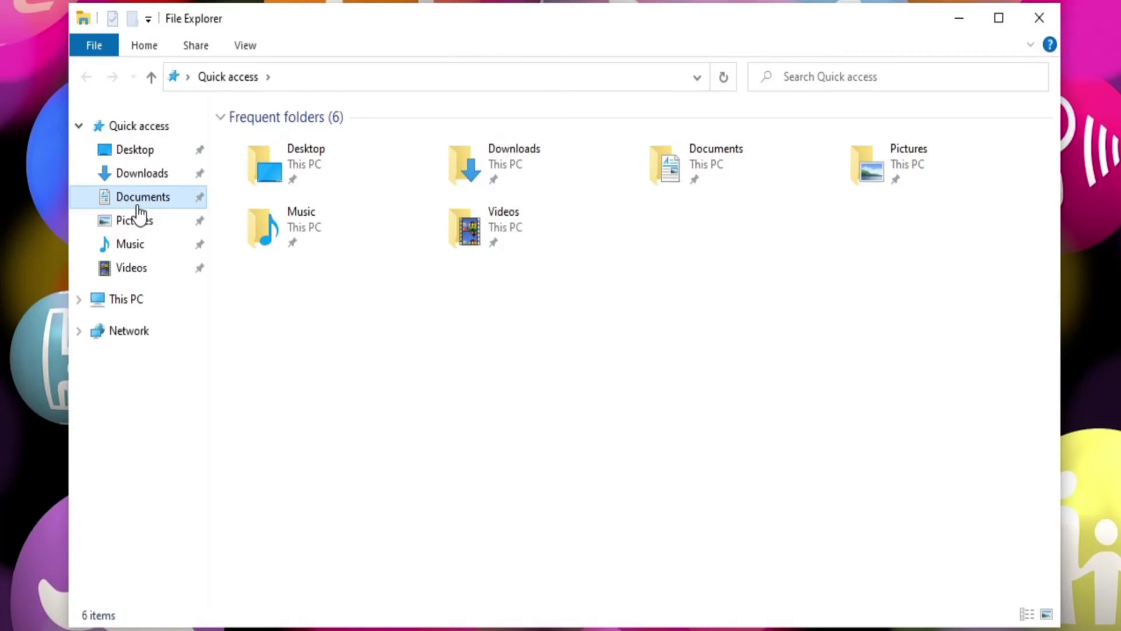
pyautogui.click(138, 203)
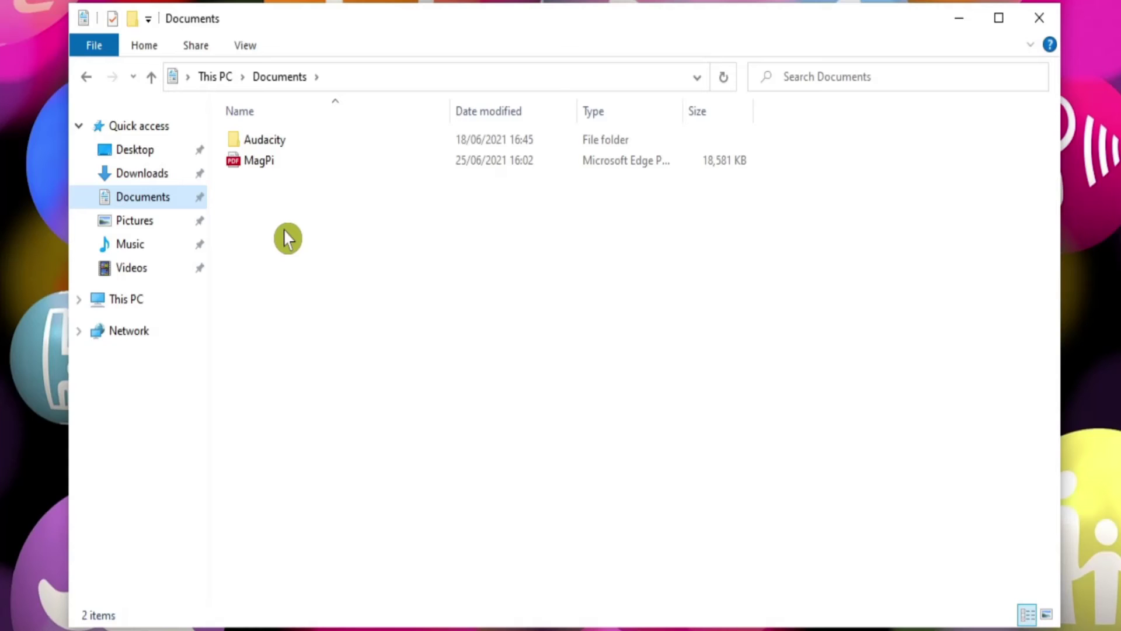
pyautogui.rightClick(260, 177)
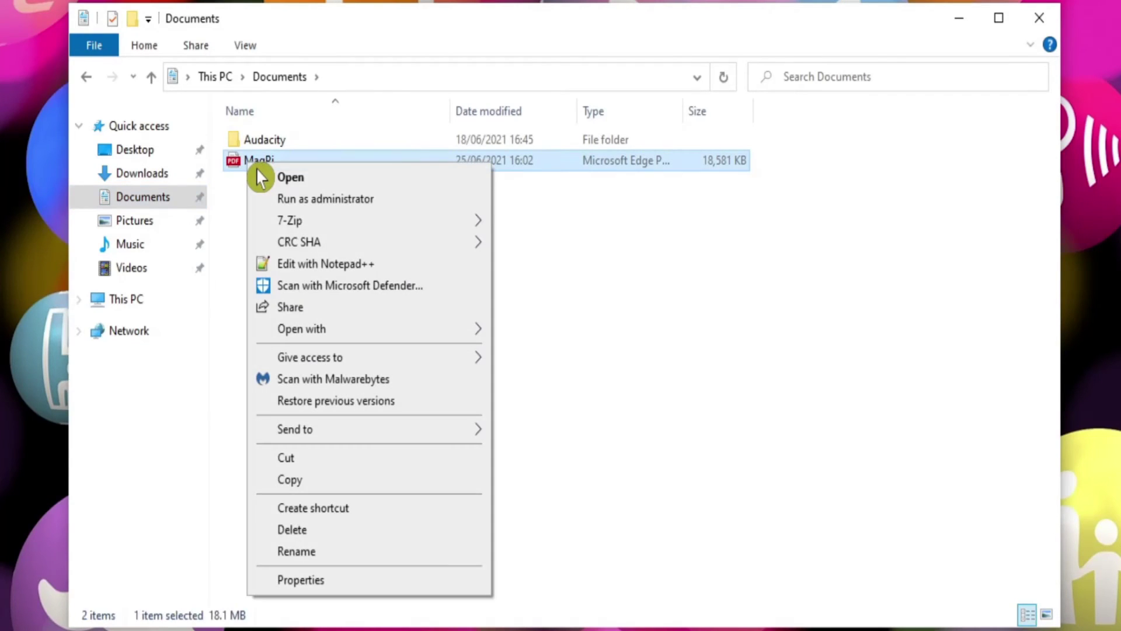
pyautogui.click(317, 580)
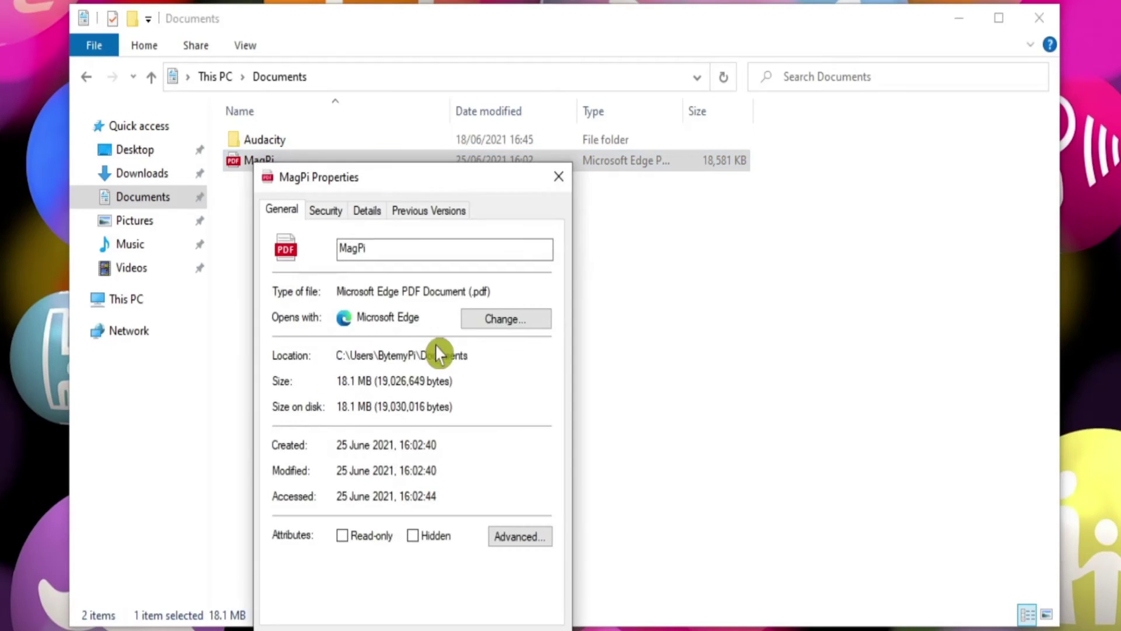
pyautogui.click(505, 326)
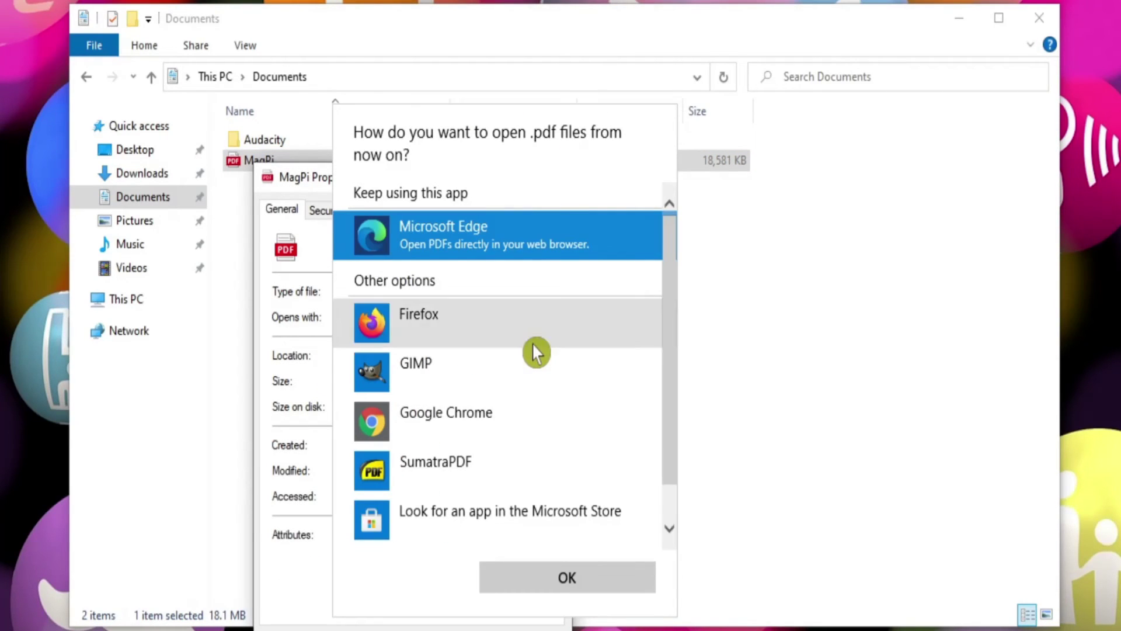
pyautogui.click(430, 471)
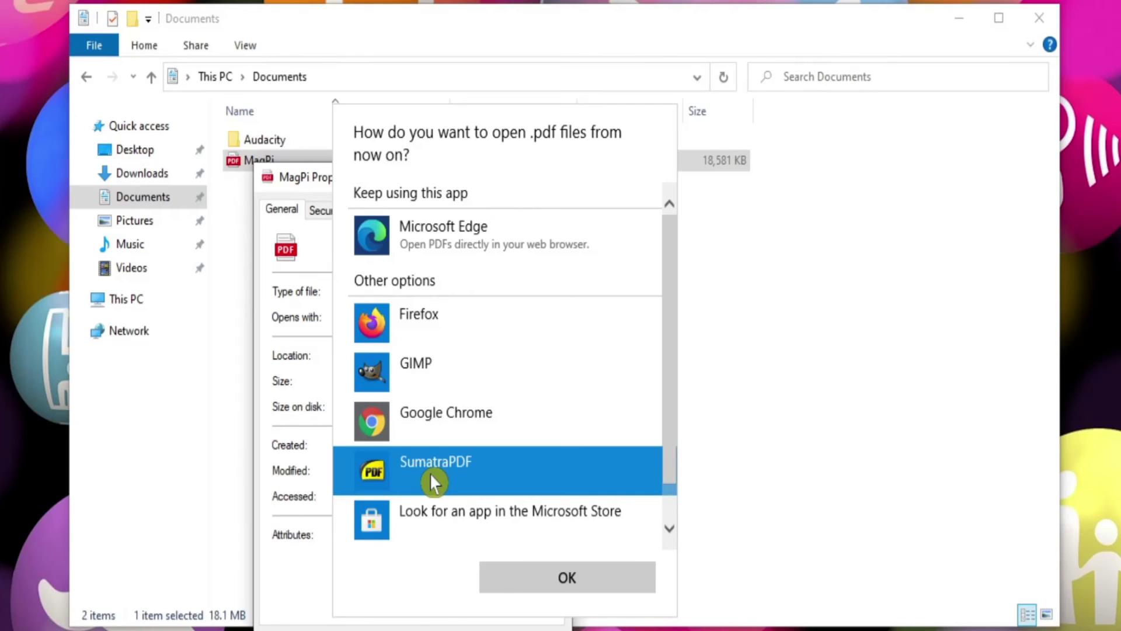
pyautogui.click(554, 581)
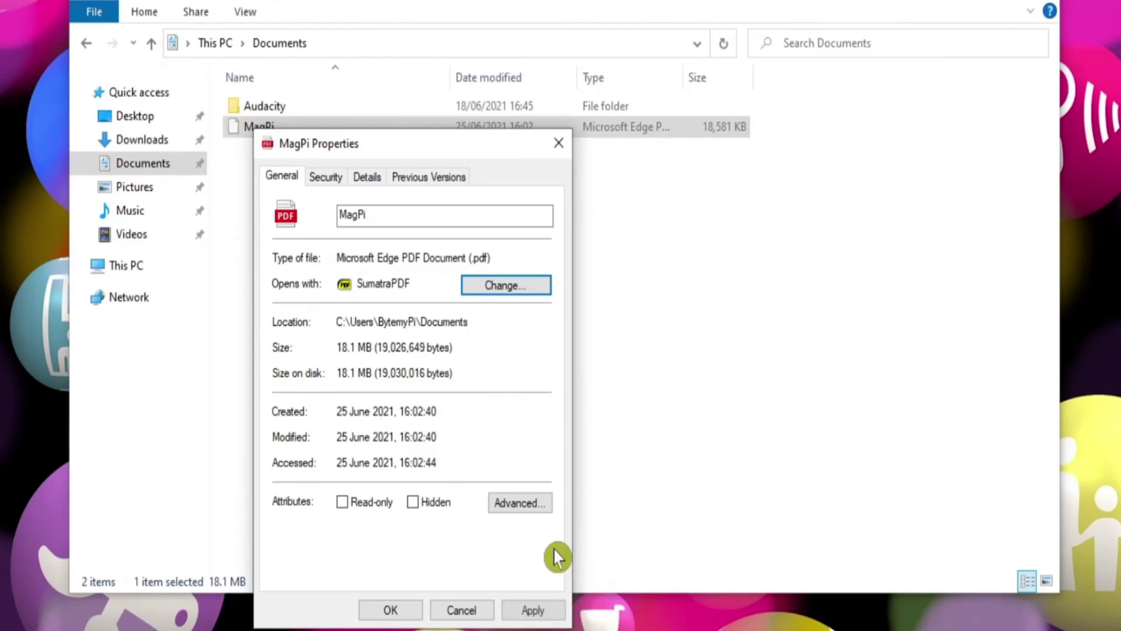
pyautogui.click(531, 611)
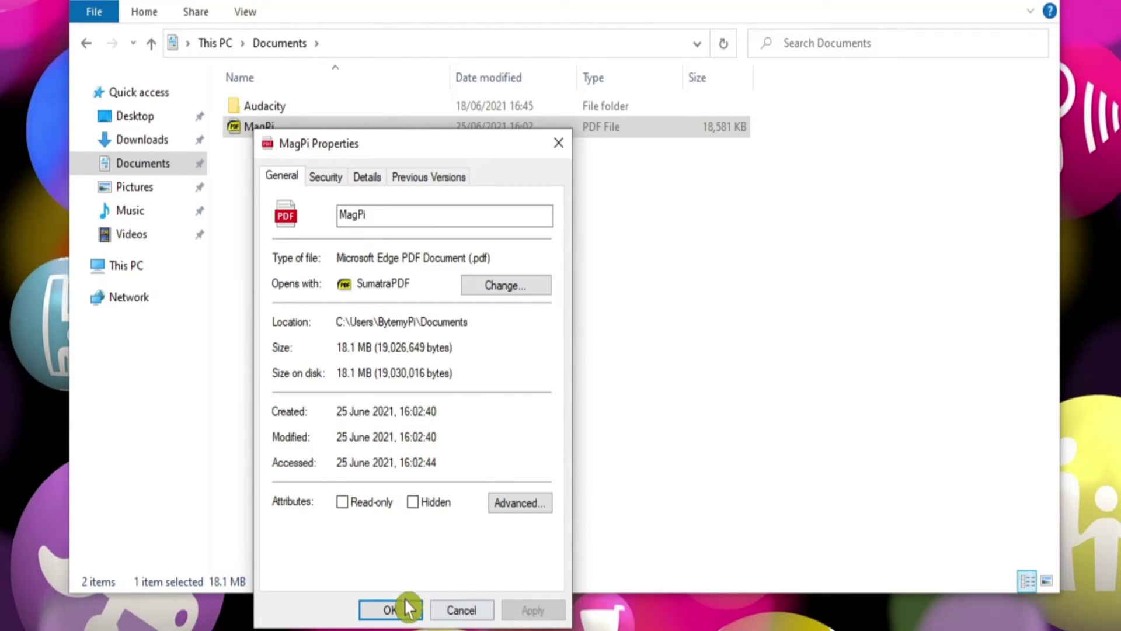
pyautogui.click(379, 610)
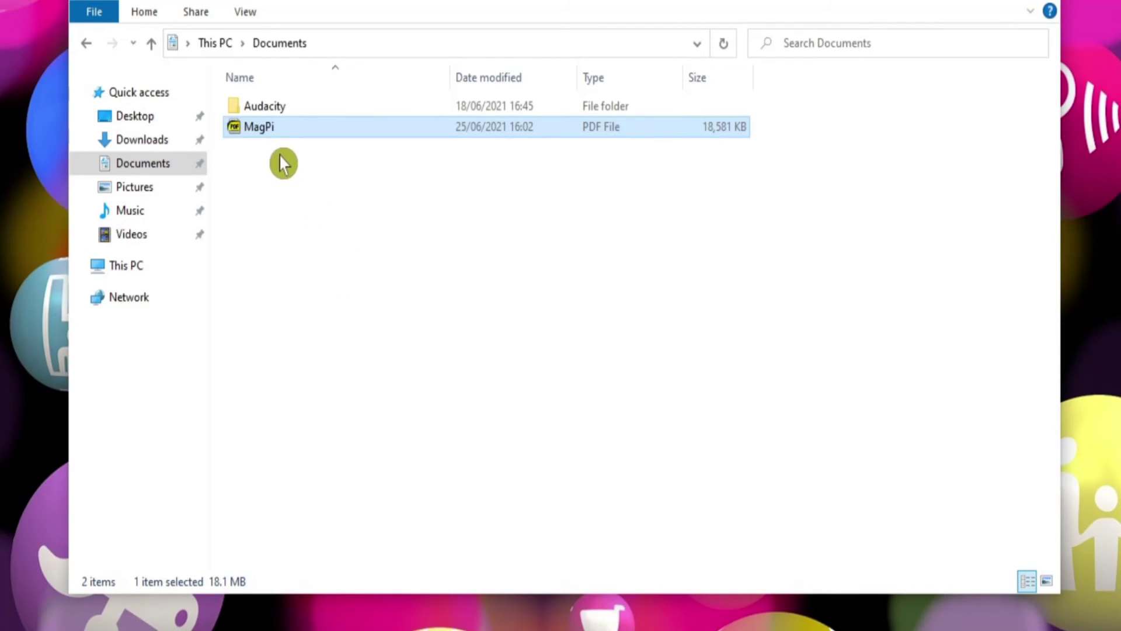
# - Open the MagPi PDF in SumatraPDF, view the program's main menu, and close the document and the Documents folder
pyautogui.doubleClick(261, 128)
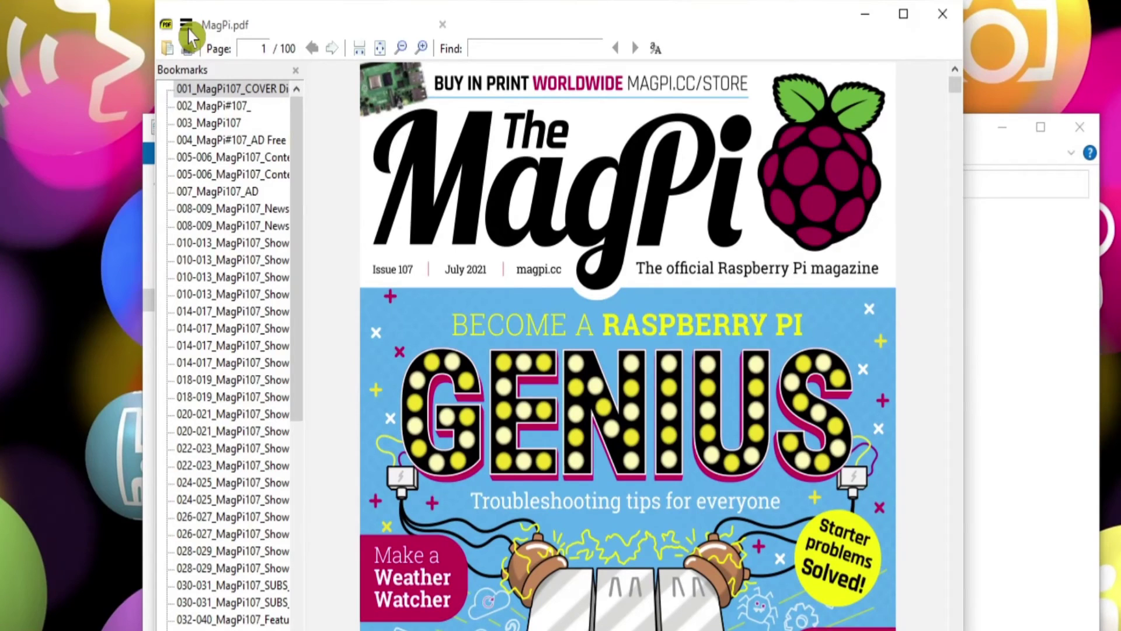
pyautogui.click(187, 25)
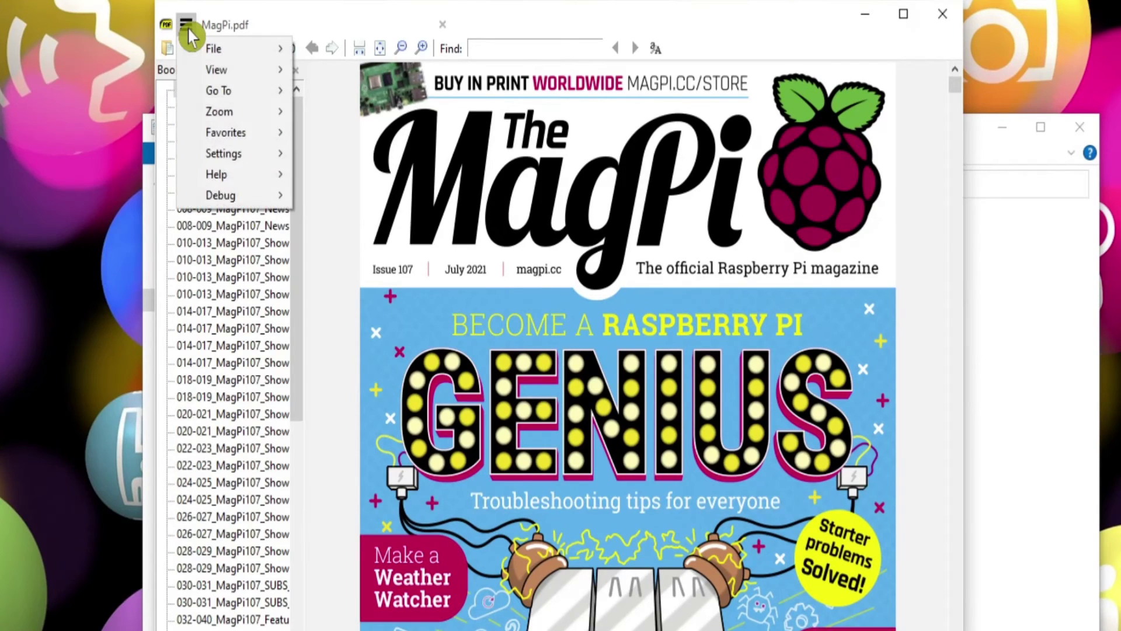
pyautogui.click(188, 28)
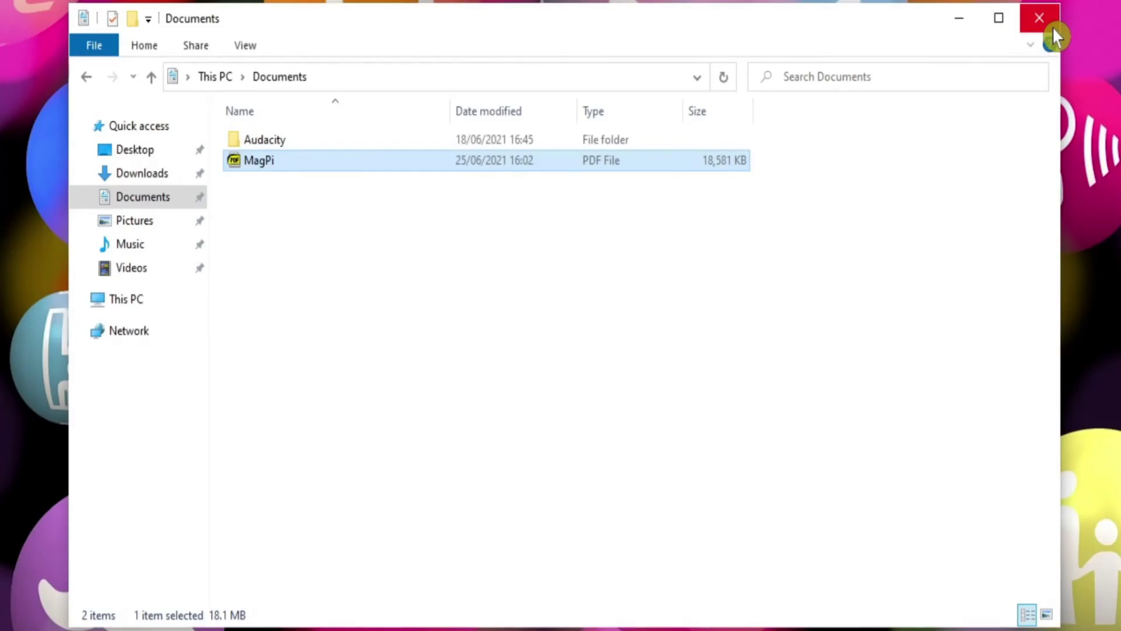
pyautogui.click(1052, 26)
# - Open VLC media player, accept its privacy policy with metadata network access and update checks allowed, and close the player
pyautogui.doubleClick(107, 384)
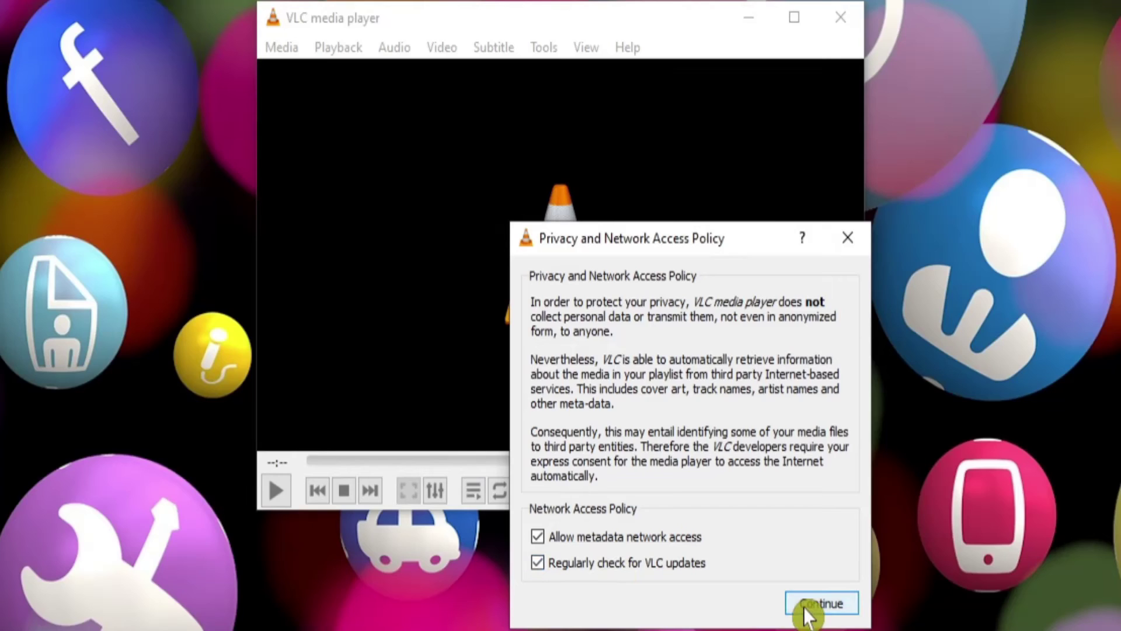
pyautogui.click(805, 605)
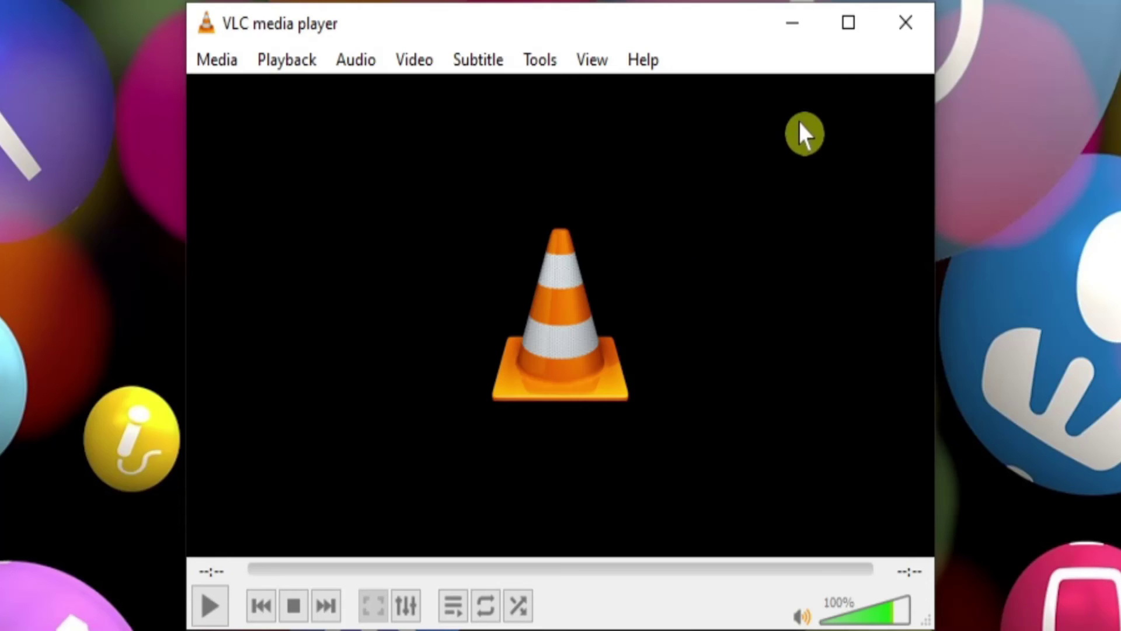
pyautogui.click(900, 29)
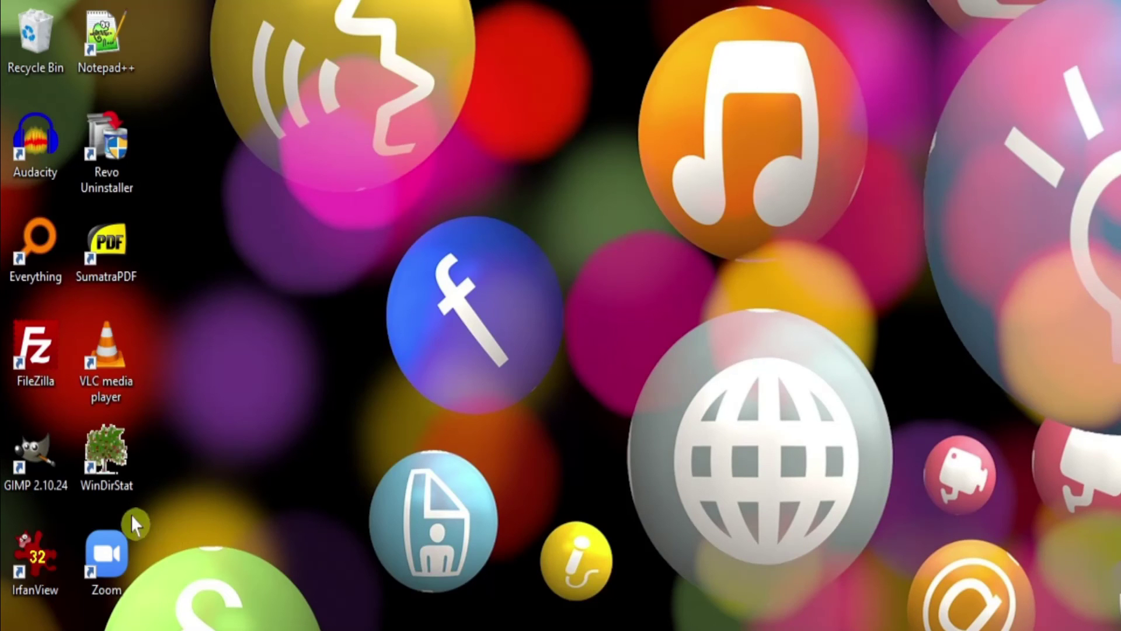
# - Open WinDirStat, scan all local drives to examine disk usage by folder and file type, and close the program
pyautogui.doubleClick(114, 484)
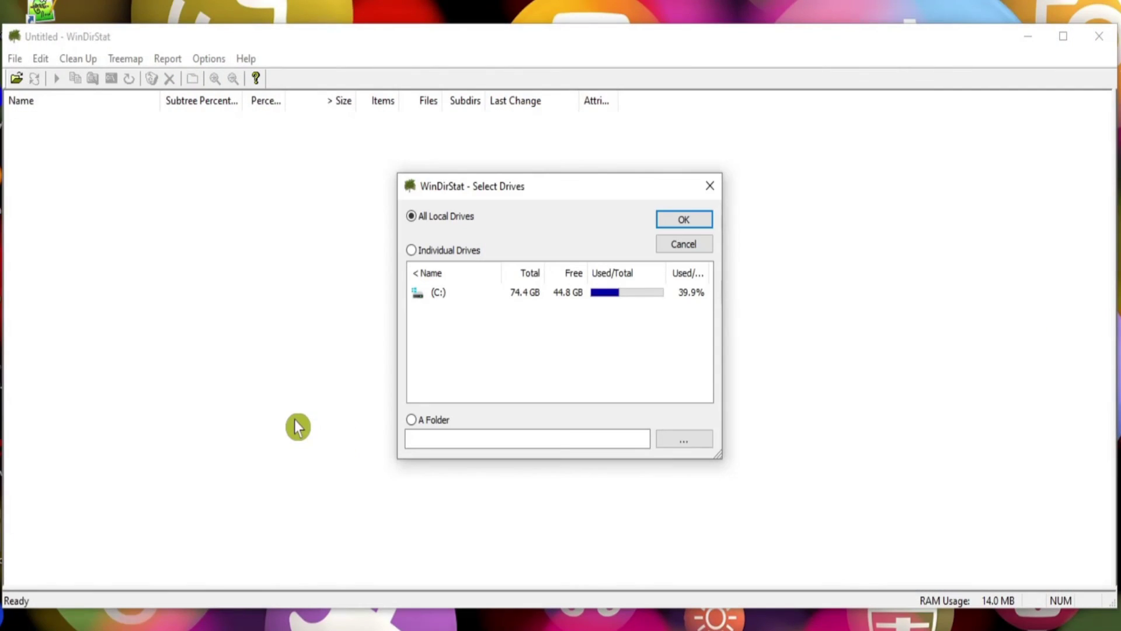
pyautogui.click(685, 220)
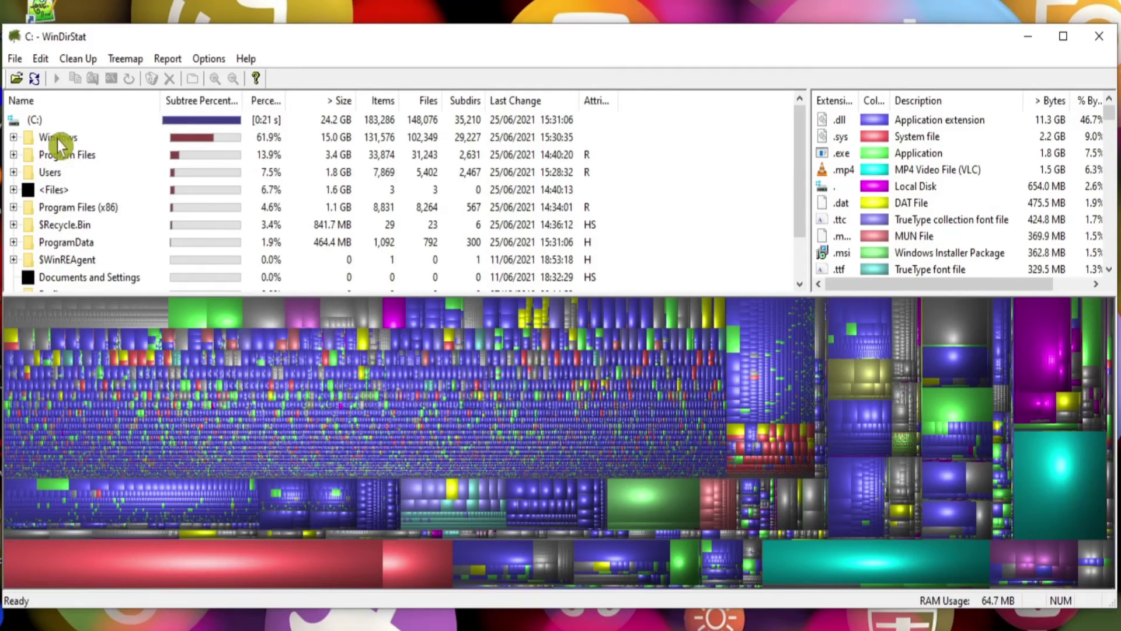
pyautogui.click(1099, 35)
# - Open Zoom and view its sign-in form and the free sign-up option without entering any account details
pyautogui.doubleClick(105, 575)
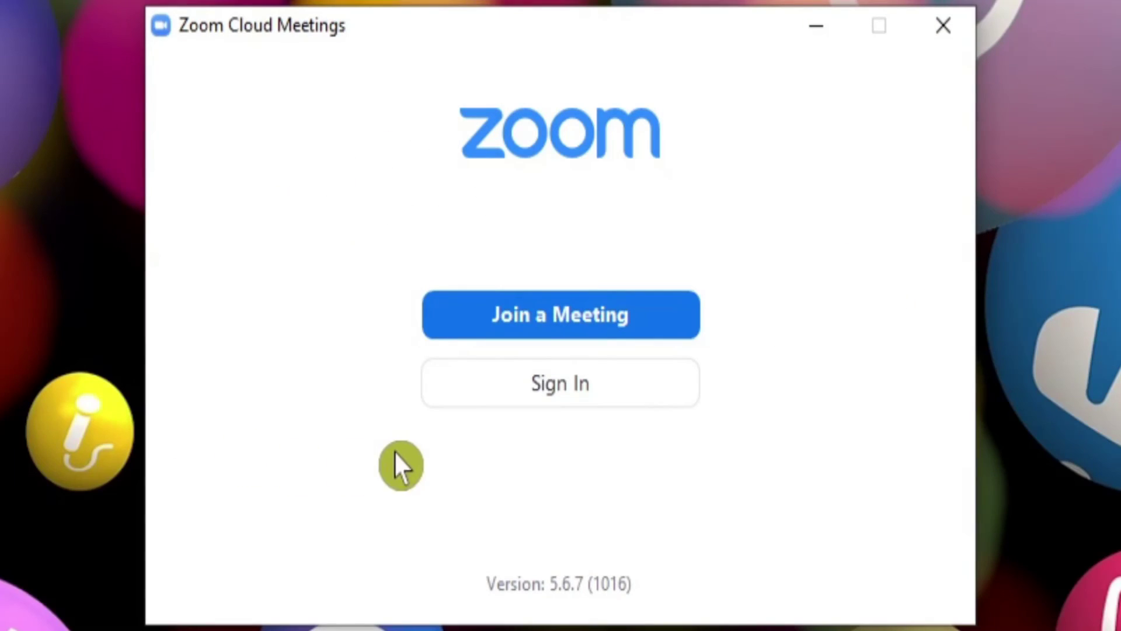
pyautogui.click(515, 401)
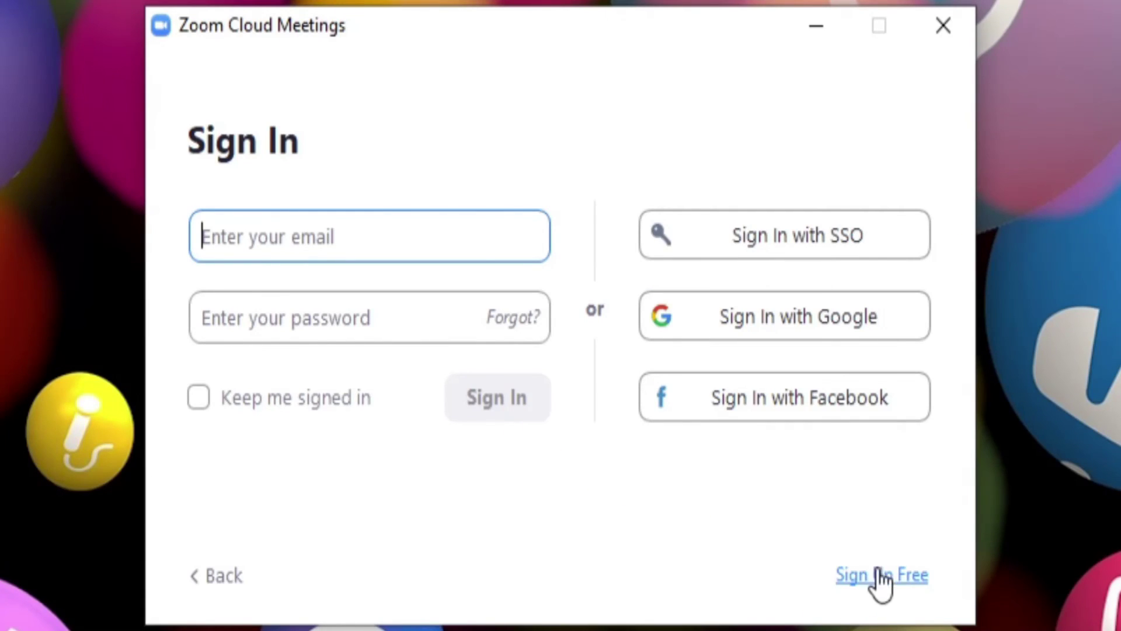
pyautogui.click(738, 560)
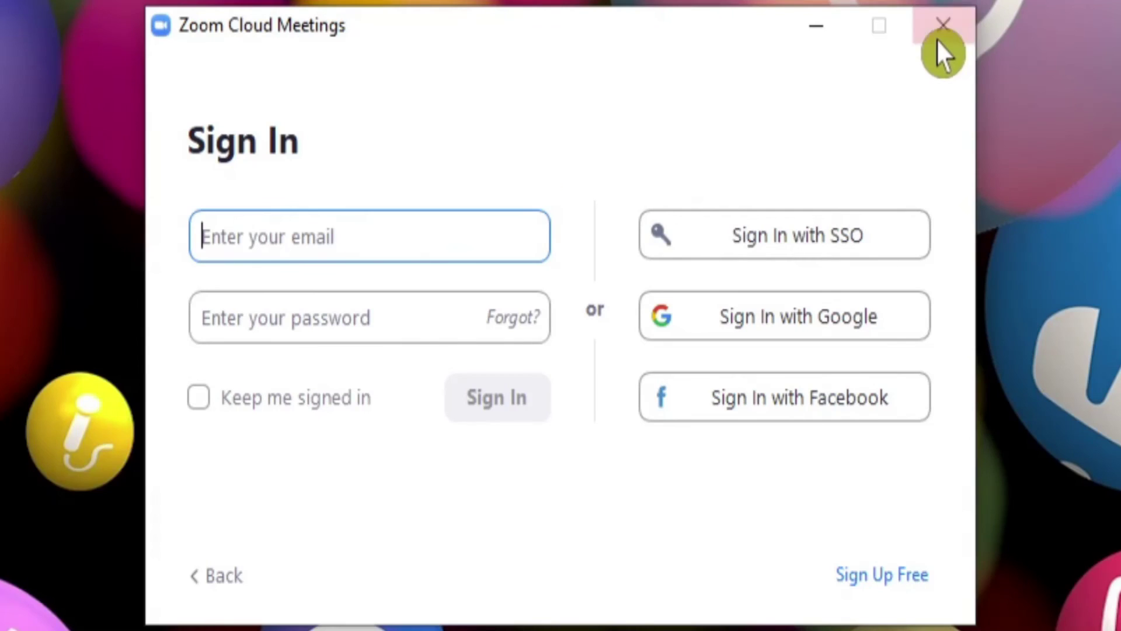
# - Close Zoom and view the 7-Zip compression options for the MagPi PDF in the Documents folder without creating an archive
pyautogui.click(949, 26)
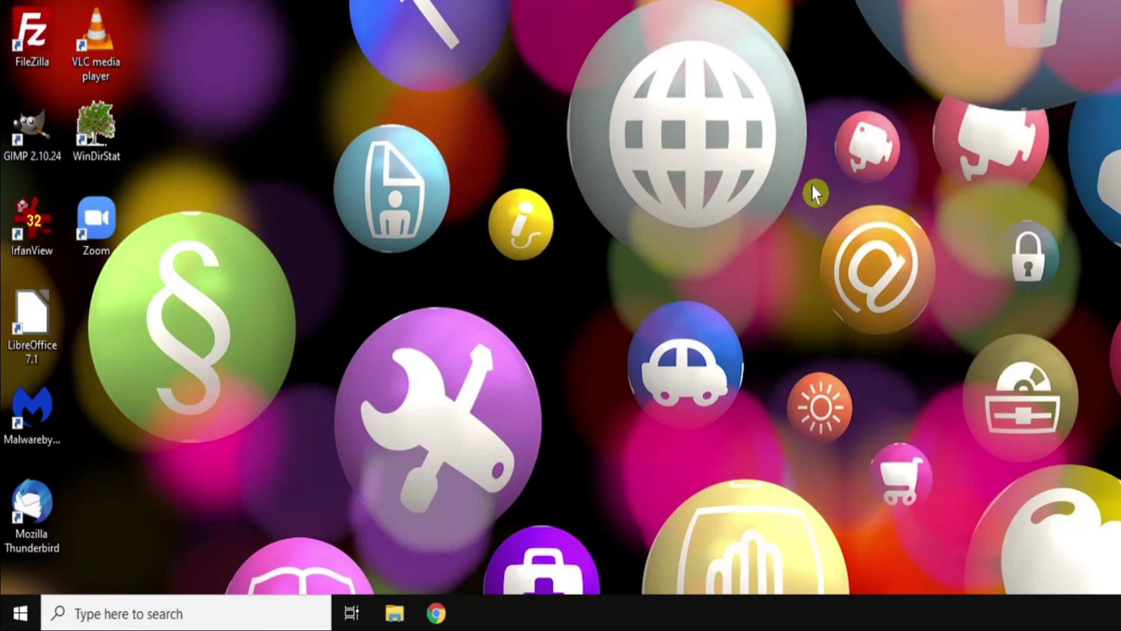
pyautogui.click(395, 613)
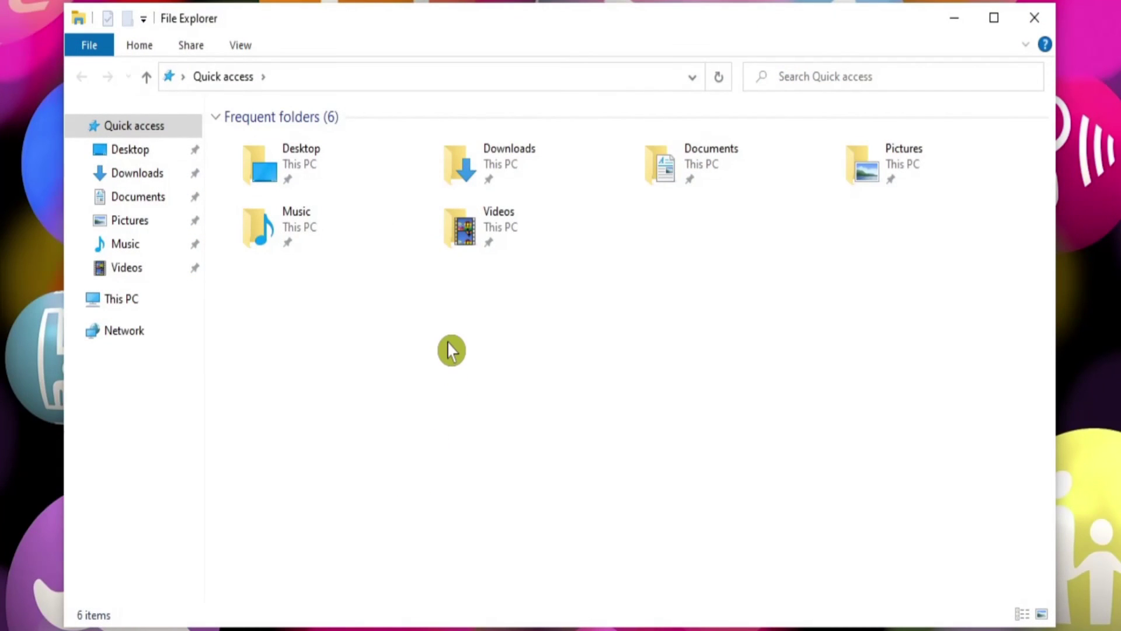
pyautogui.click(137, 199)
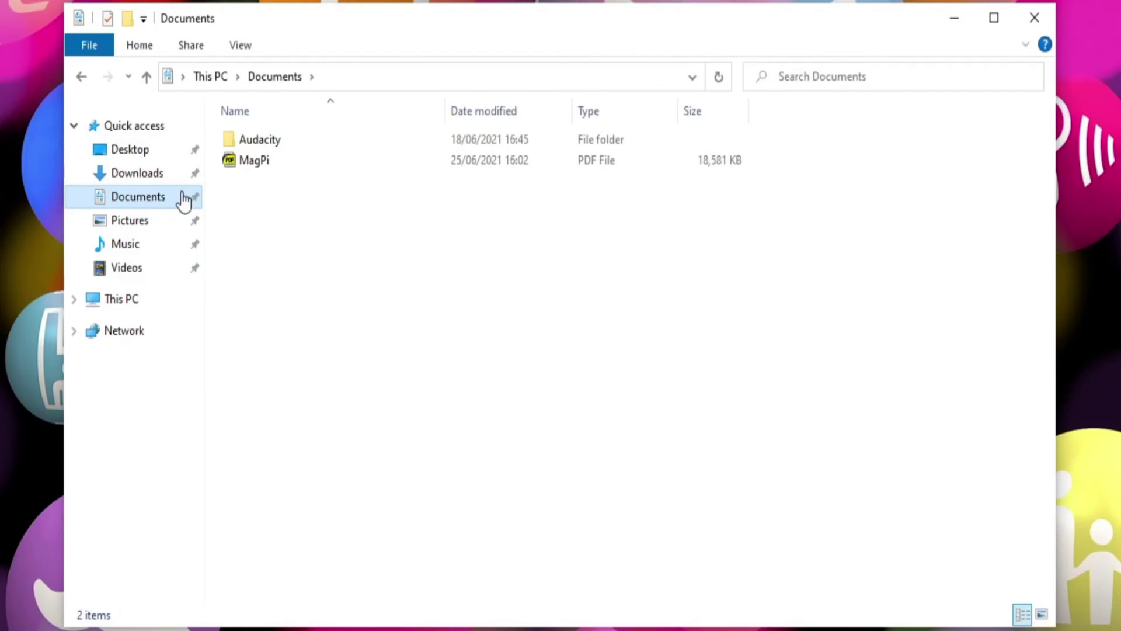
pyautogui.rightClick(264, 169)
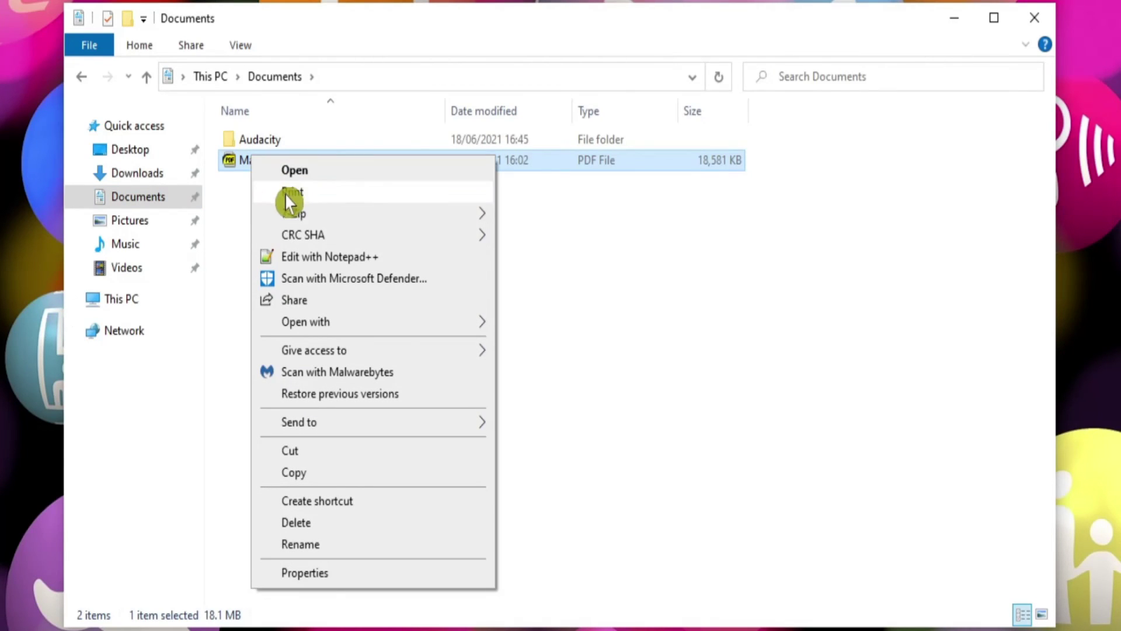
pyautogui.moveTo(299, 218)
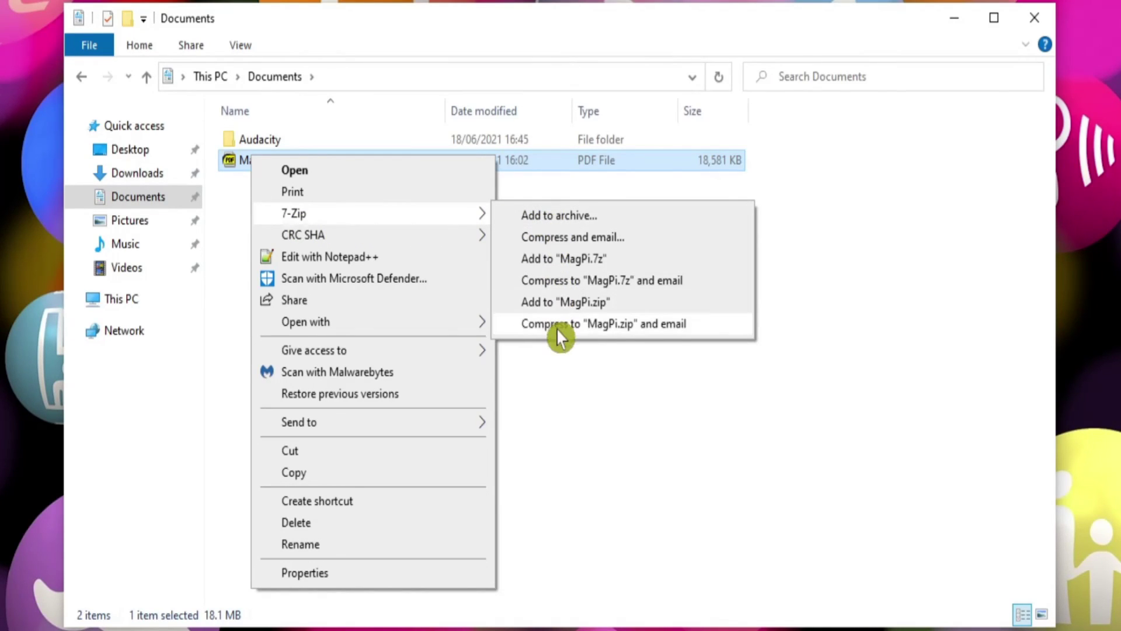
pyautogui.click(859, 160)
pyautogui.click(1031, 27)
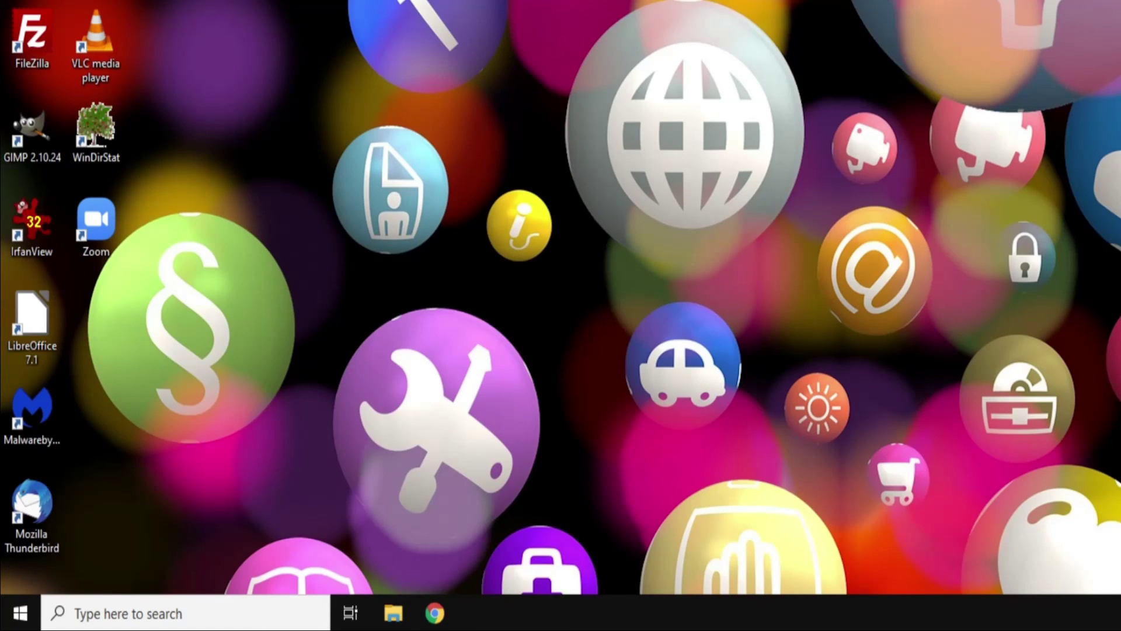
# - Rerun the Ninite installer from the Downloads folder to update the applications, checking the per-application status details, and close it when done
pyautogui.click(394, 614)
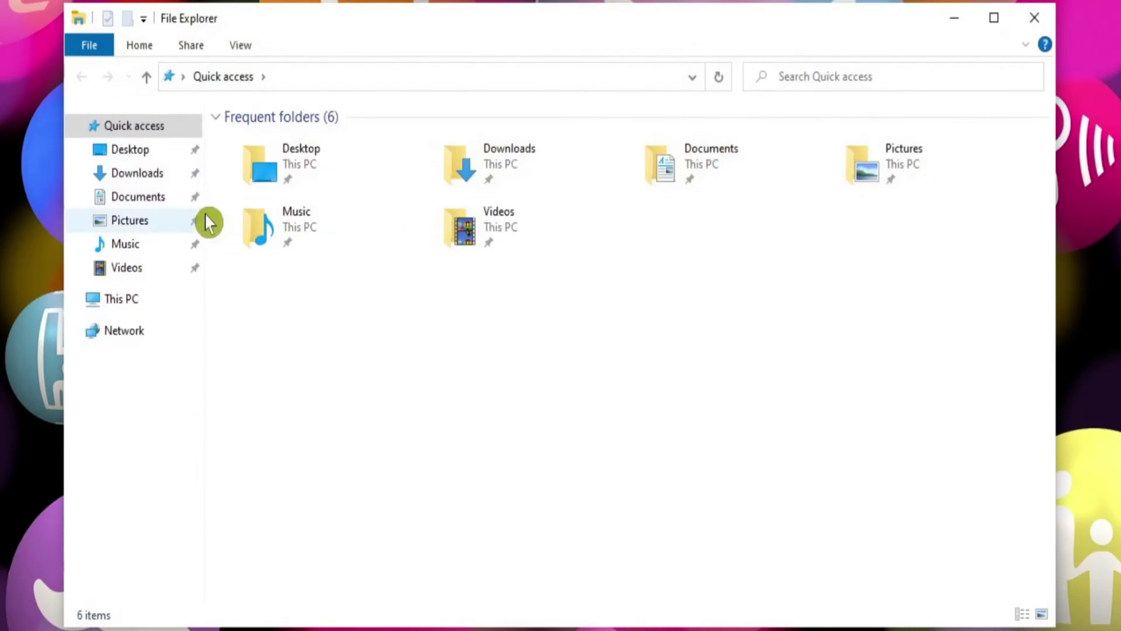
pyautogui.click(132, 174)
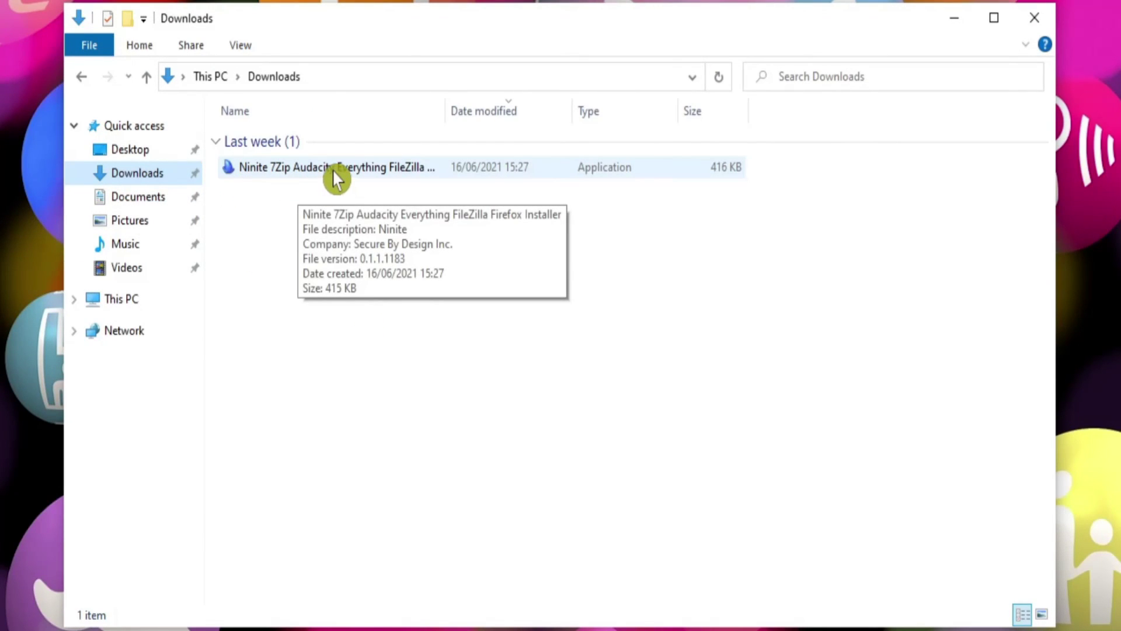
pyautogui.doubleClick(311, 171)
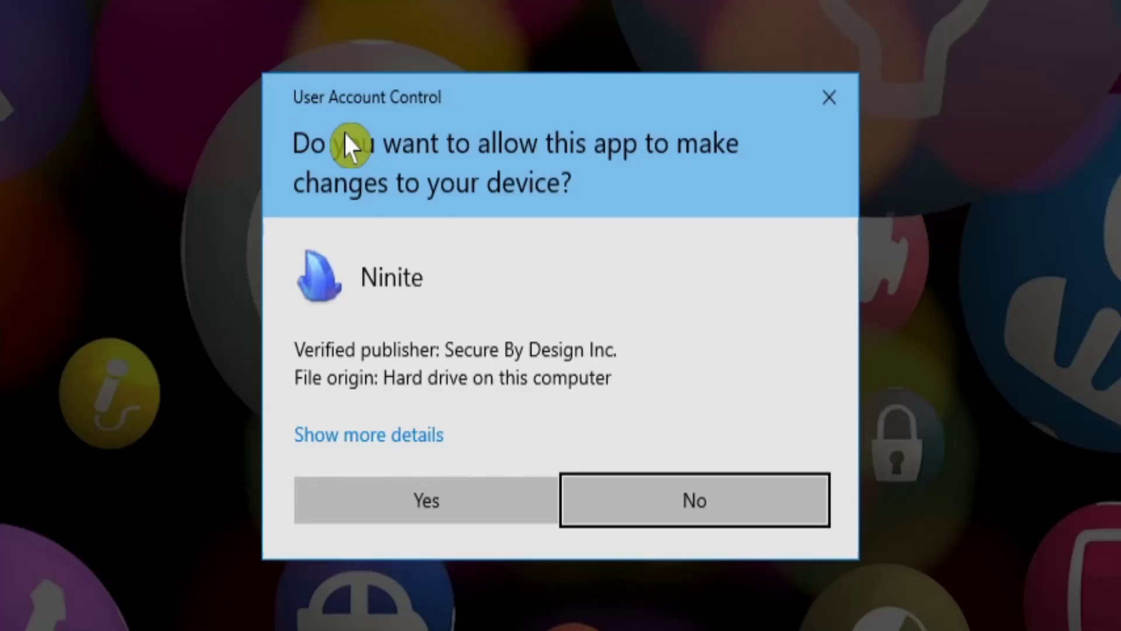
pyautogui.click(425, 500)
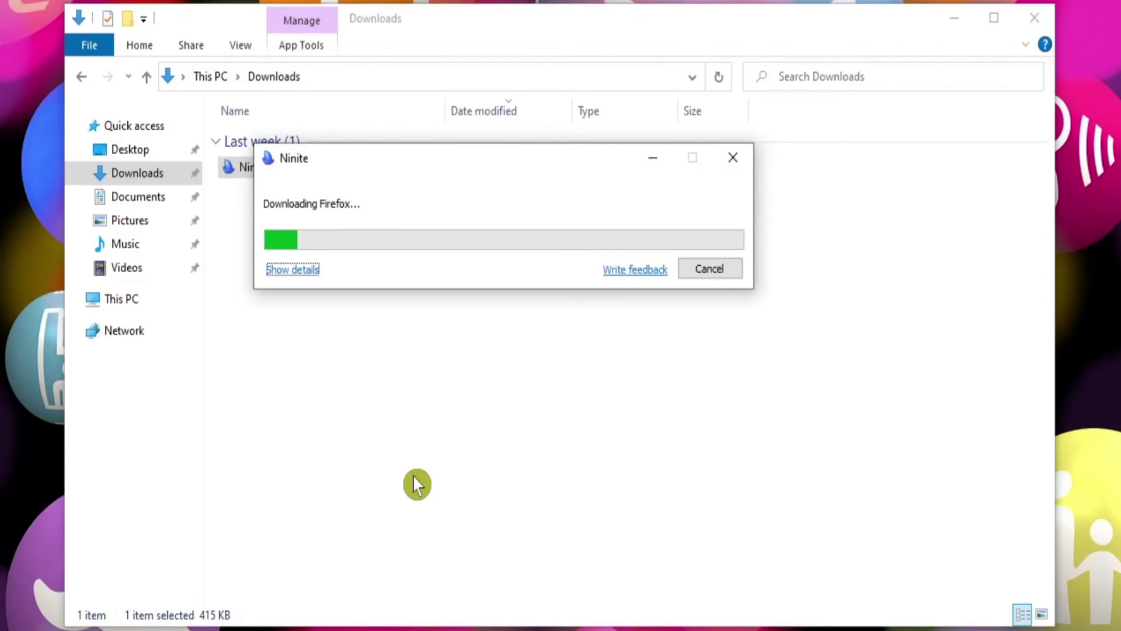
pyautogui.click(295, 270)
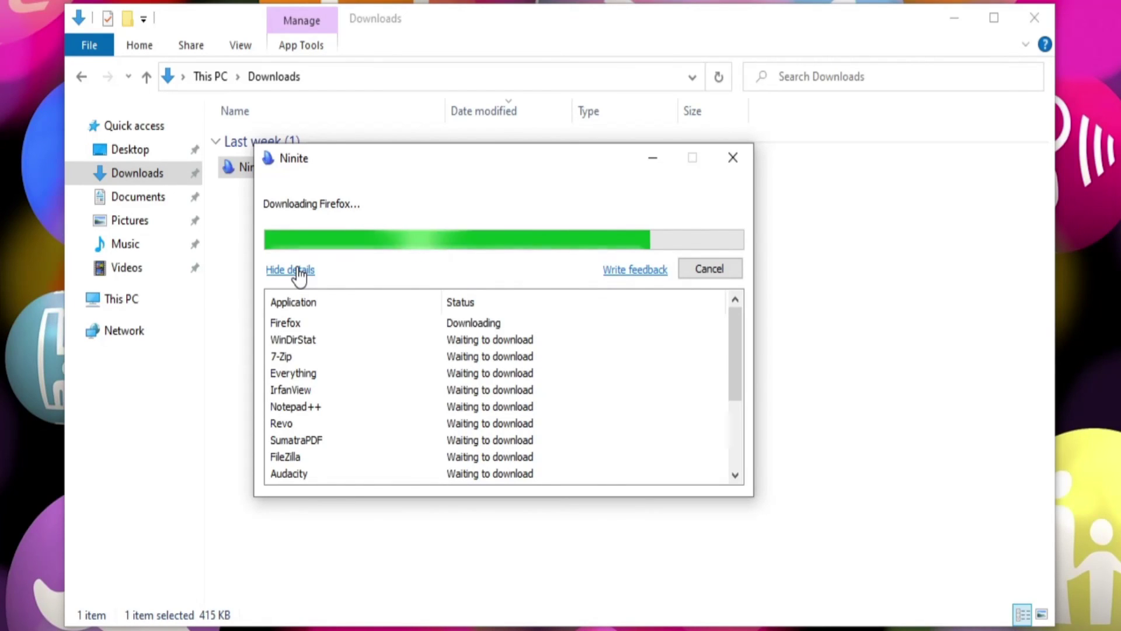
pyautogui.scroll(-3, 386, 419)
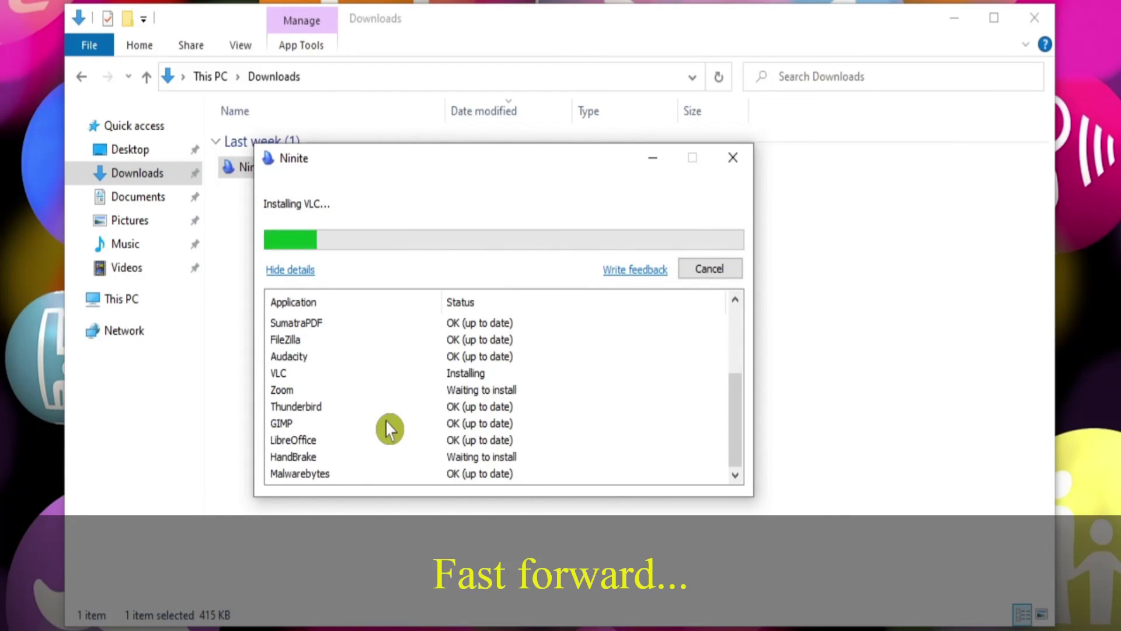
pyautogui.click(708, 269)
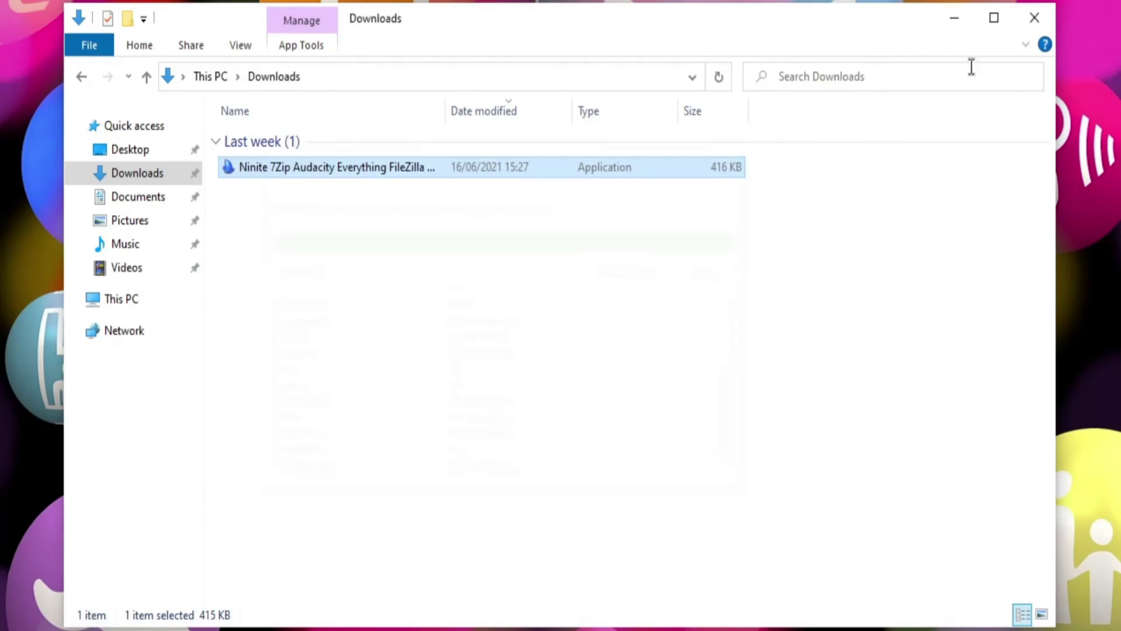